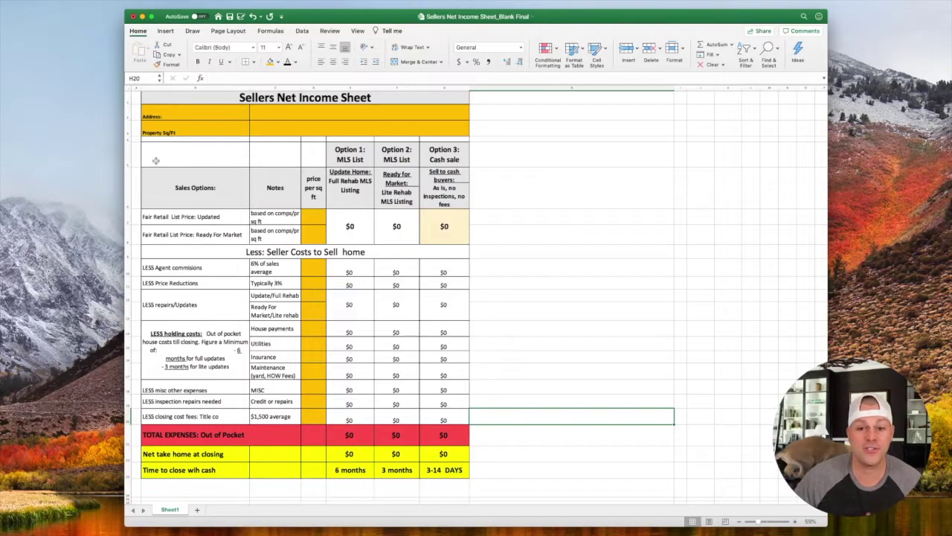
Enter the property's full street address, city, state and ZIP code in the sheet's Address field.
scroll(268, 137, up, 1)
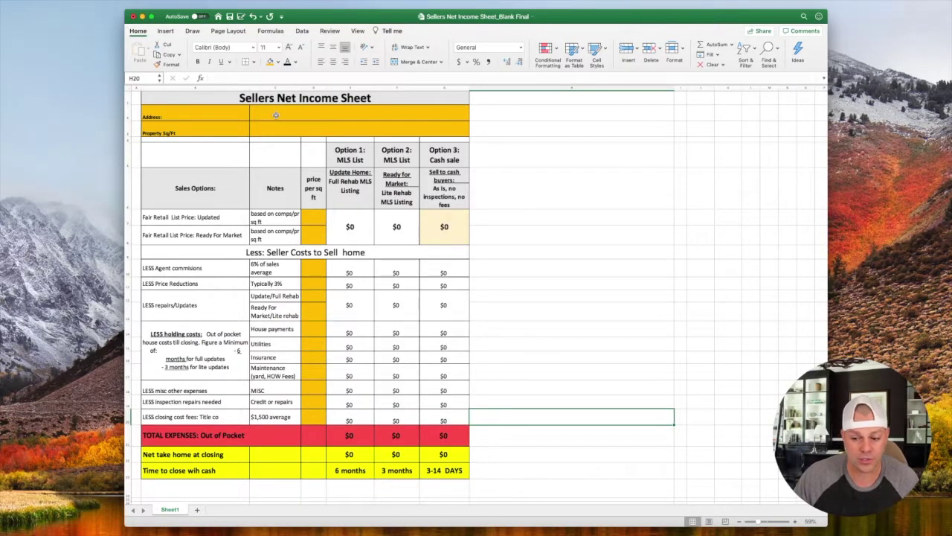
scroll(257, 113, right, 1)
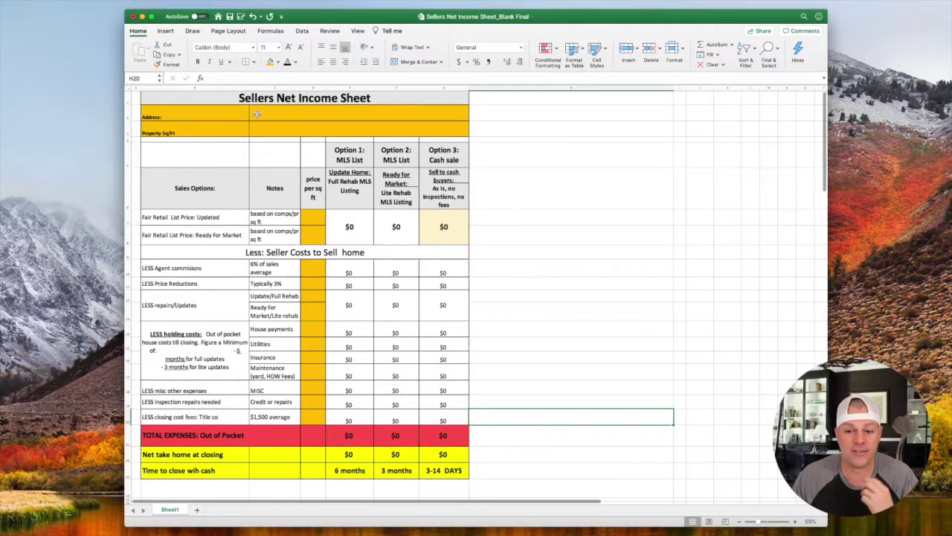
scroll(259, 113, down, 1)
scroll(260, 113, left, 1)
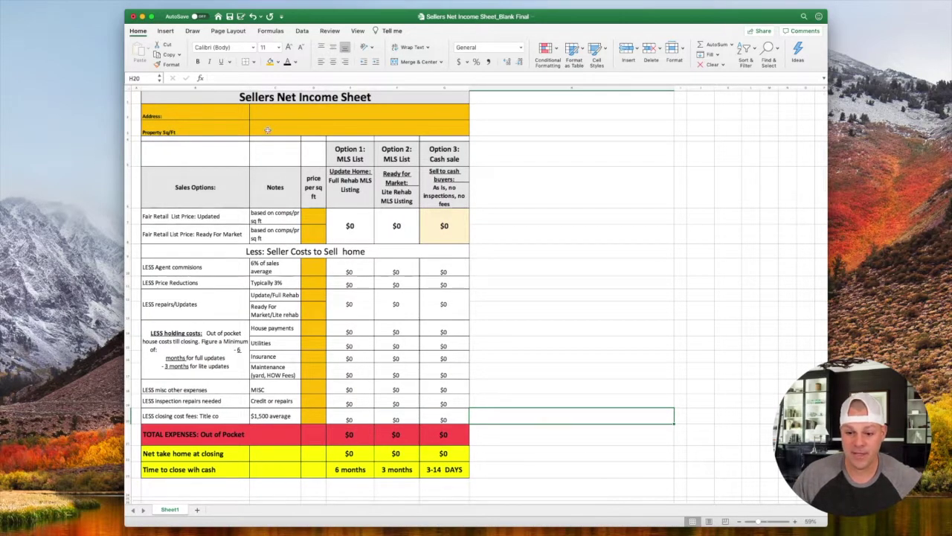
click(306, 112)
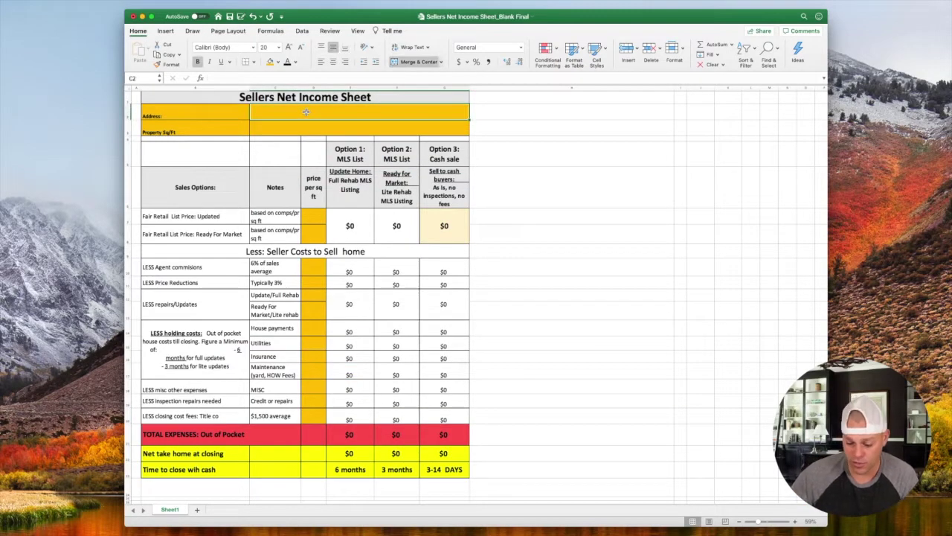
text(123 Main)
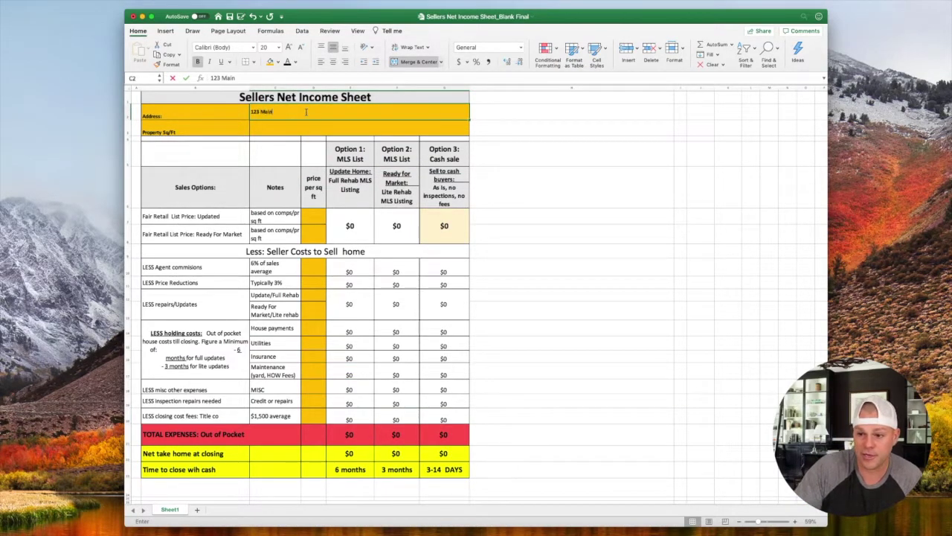
text( St. 5t Luiis, MO 63144)
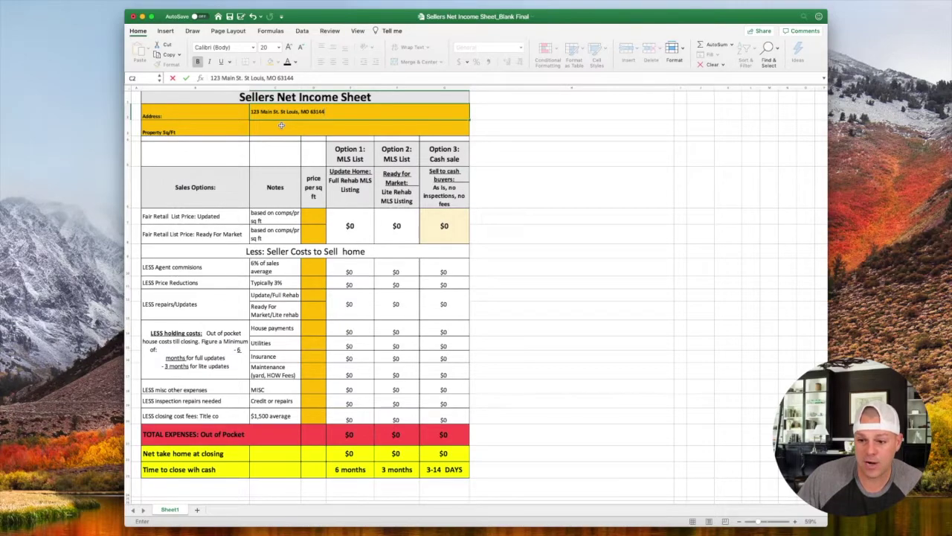
Set the Property Sq/Ft value to 1500.
click(281, 126)
text(1500)
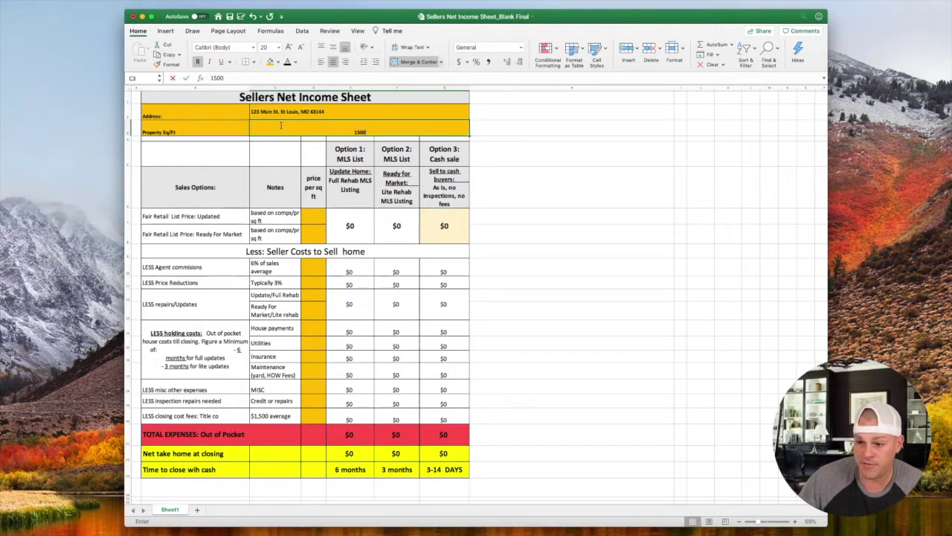
click(562, 154)
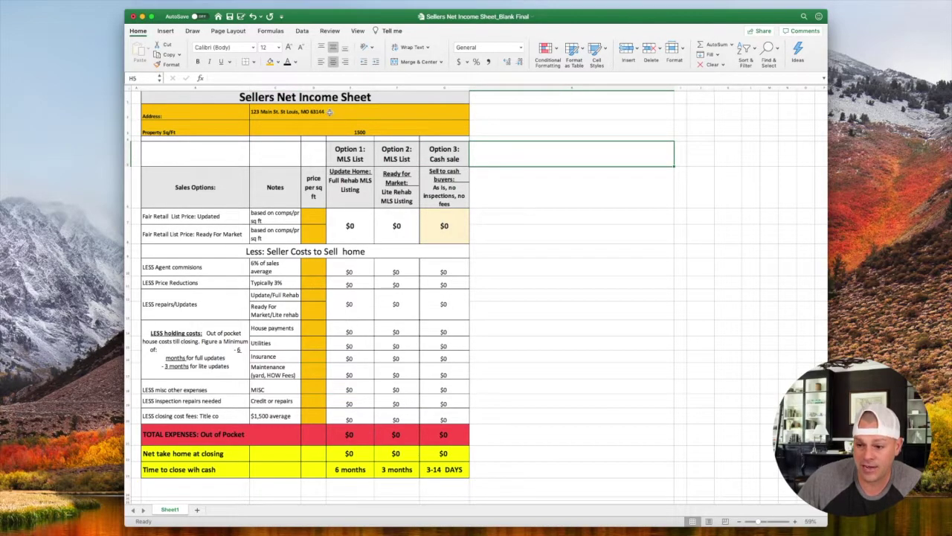
drag(329, 112, 550, 138)
click(550, 138)
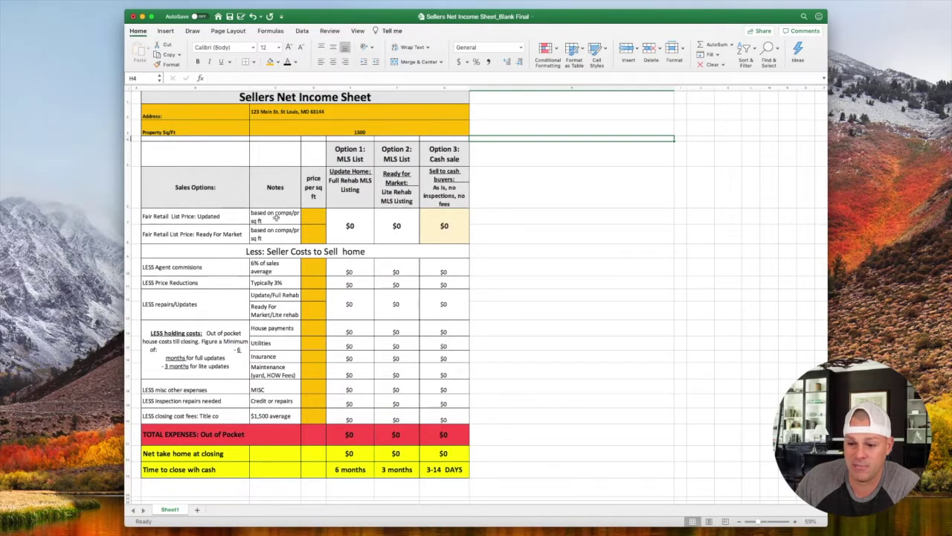
Set the price per square foot to 120 for the Updated list price and 105 for the Ready For Market list price.
click(309, 216)
text(120)
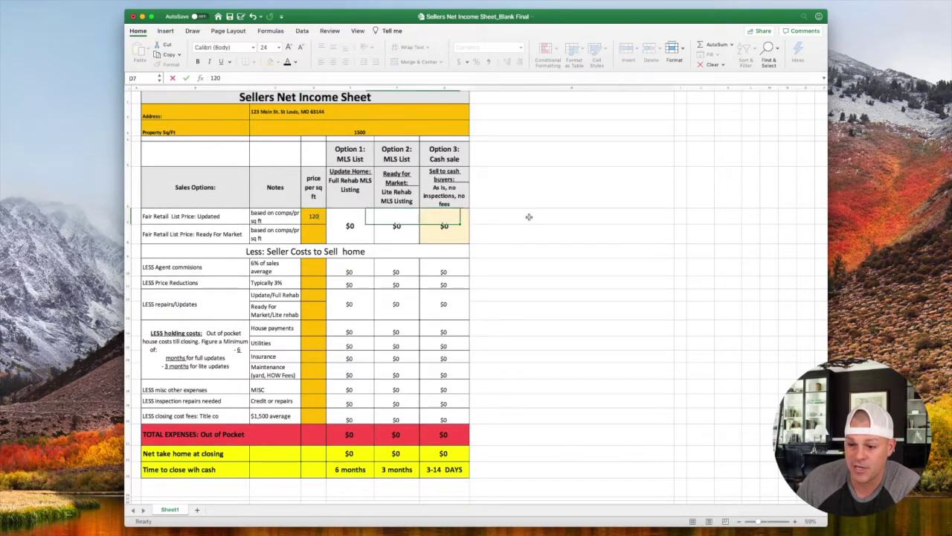
click(528, 217)
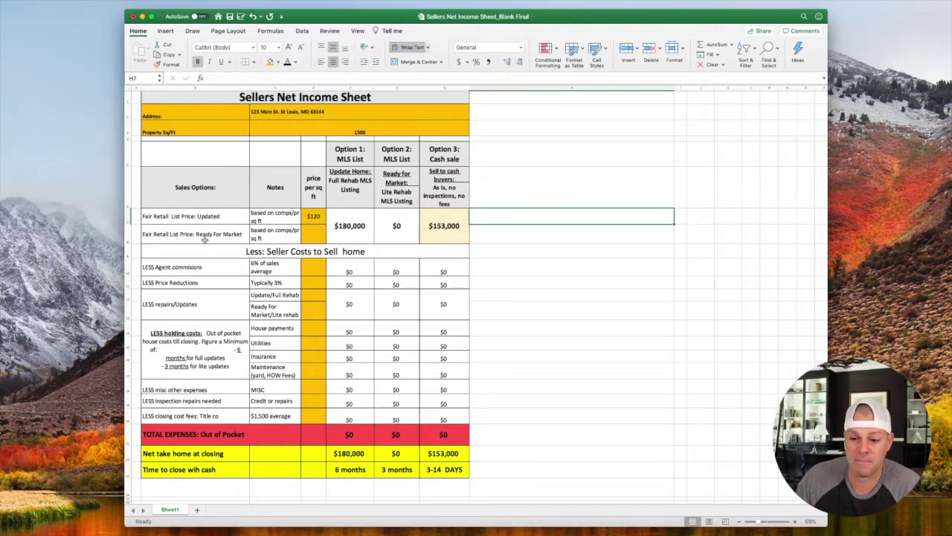
click(313, 236)
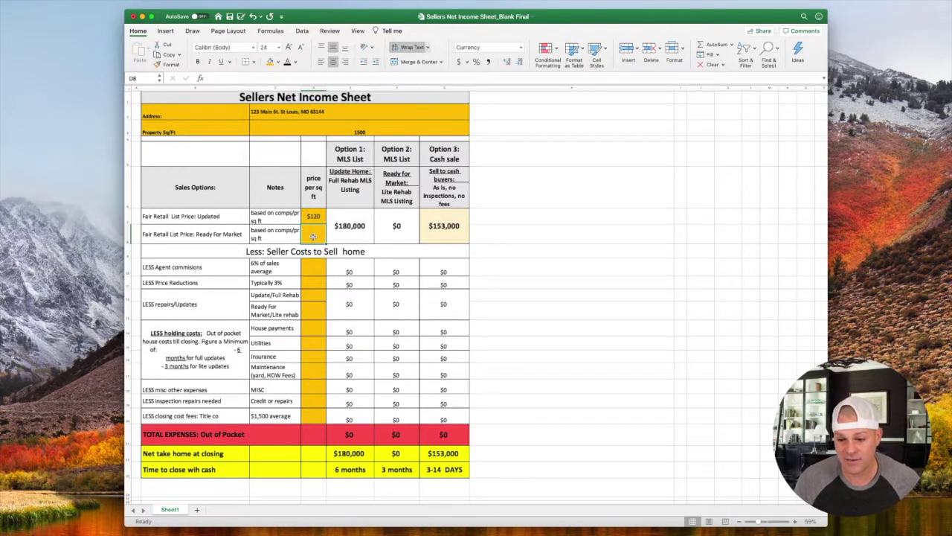
text(105)
click(517, 223)
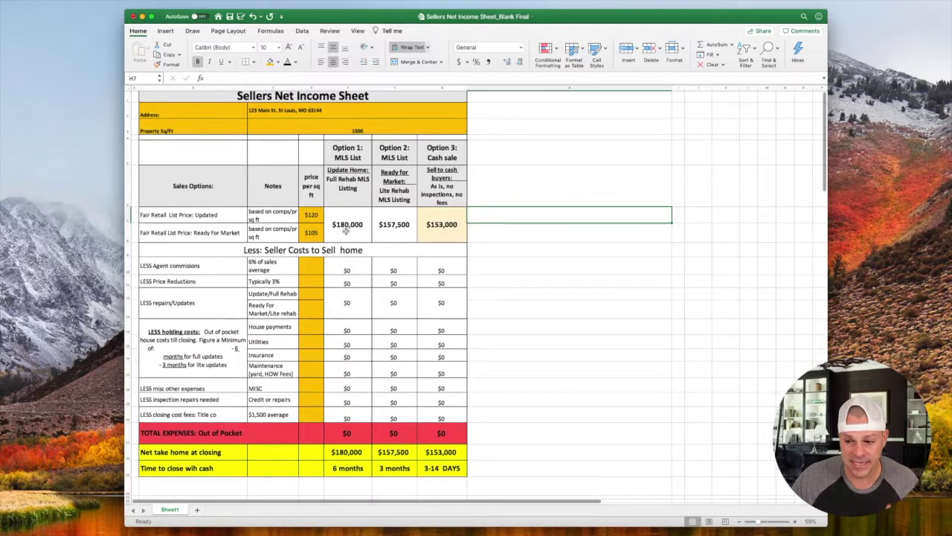
Examine the three sales option headings, their price per square foot inputs, and the formulas behind each option's price.
click(353, 150)
click(387, 151)
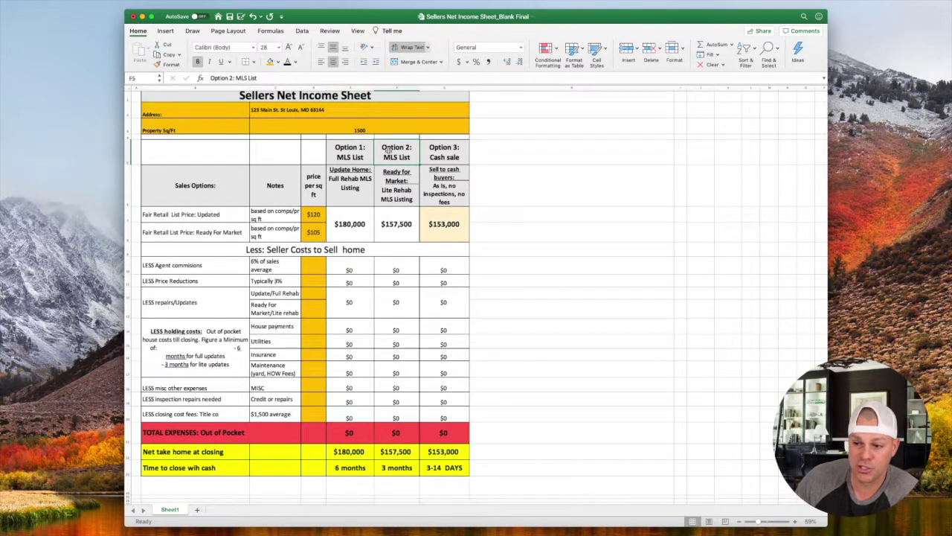
click(349, 189)
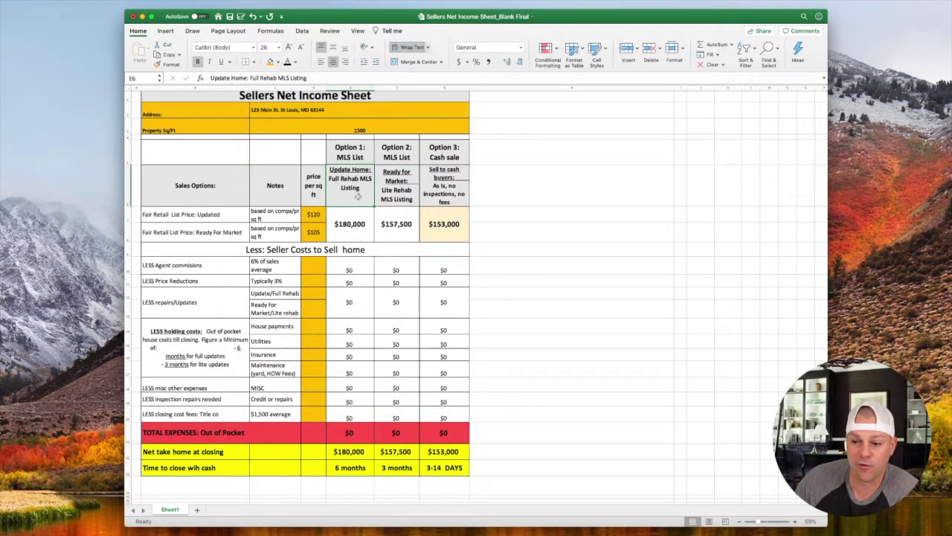
click(314, 216)
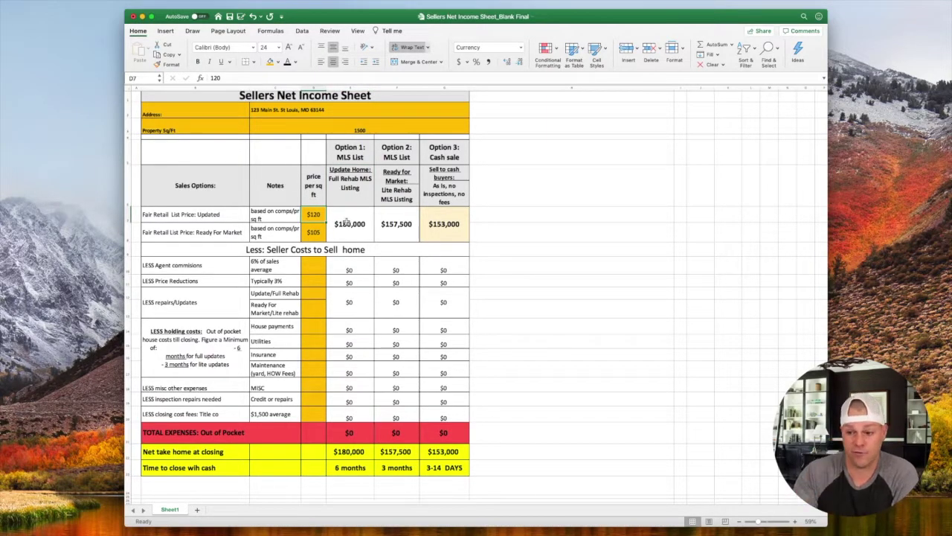
click(397, 152)
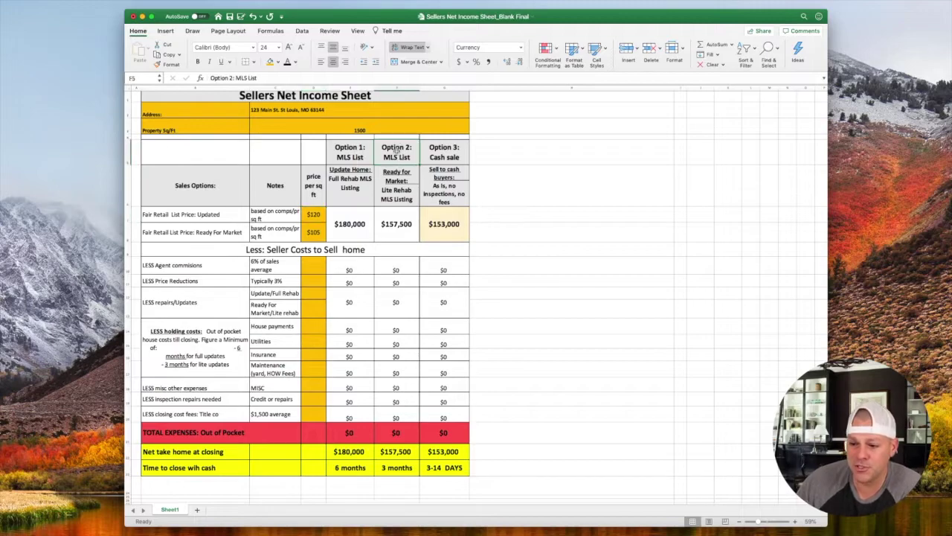
click(412, 183)
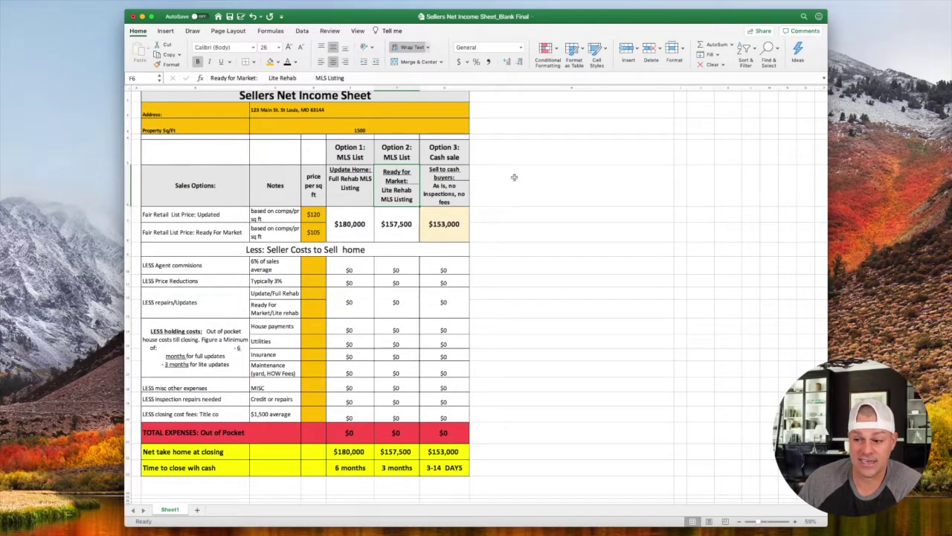
click(311, 217)
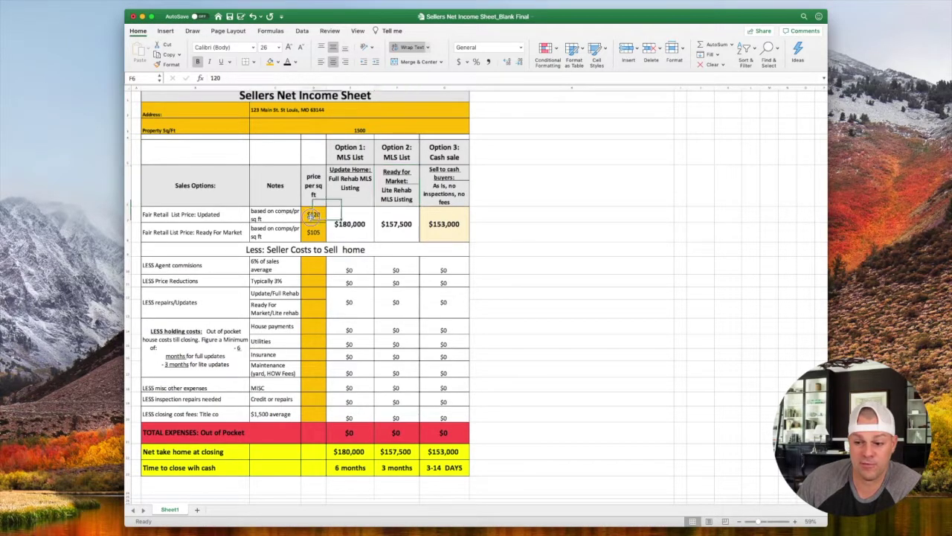
click(359, 231)
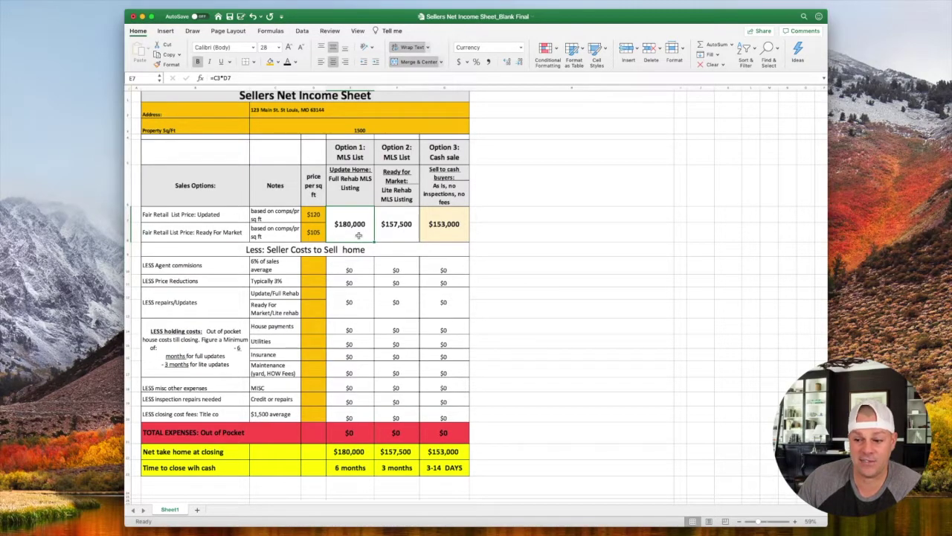
click(311, 233)
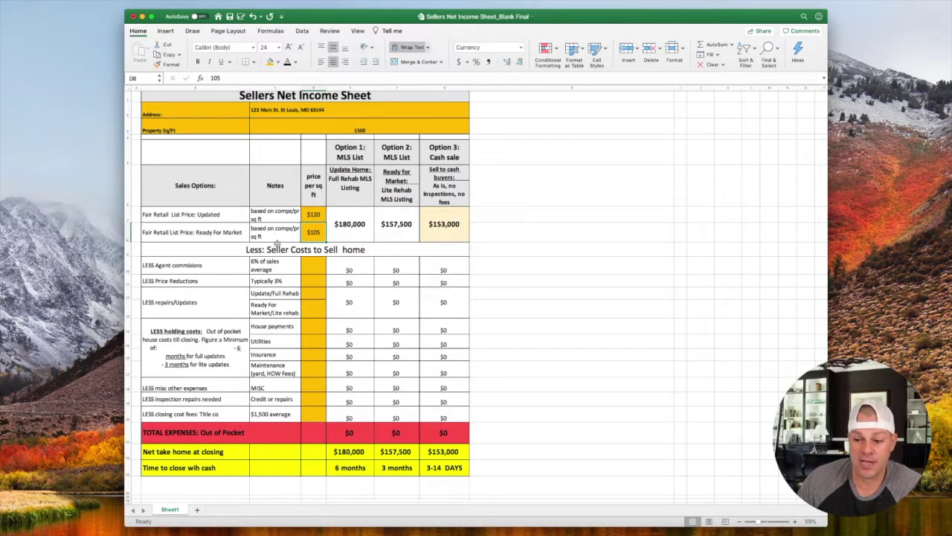
click(383, 227)
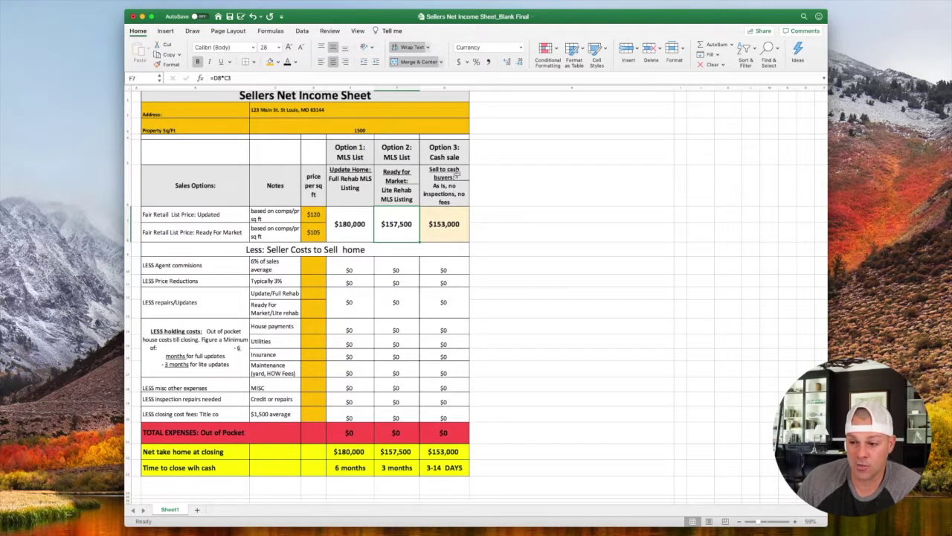
click(448, 229)
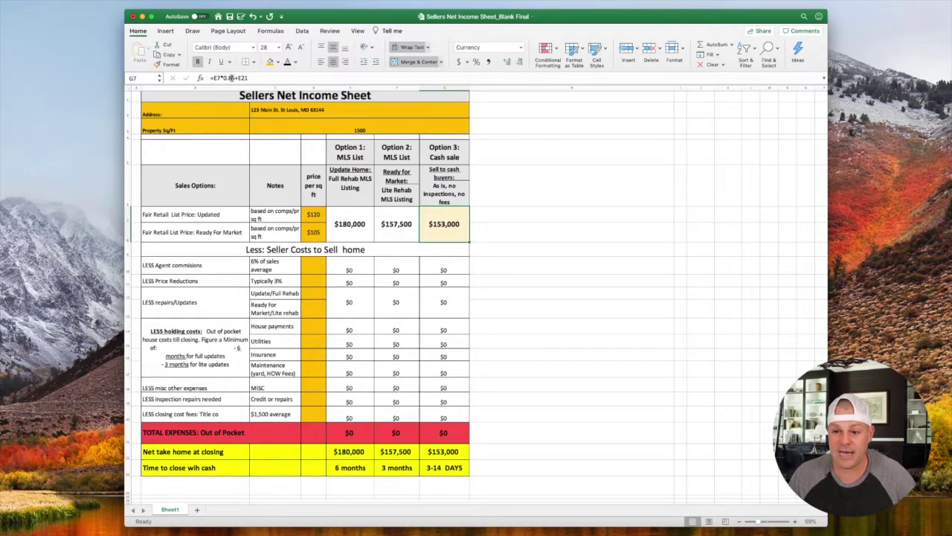
click(559, 227)
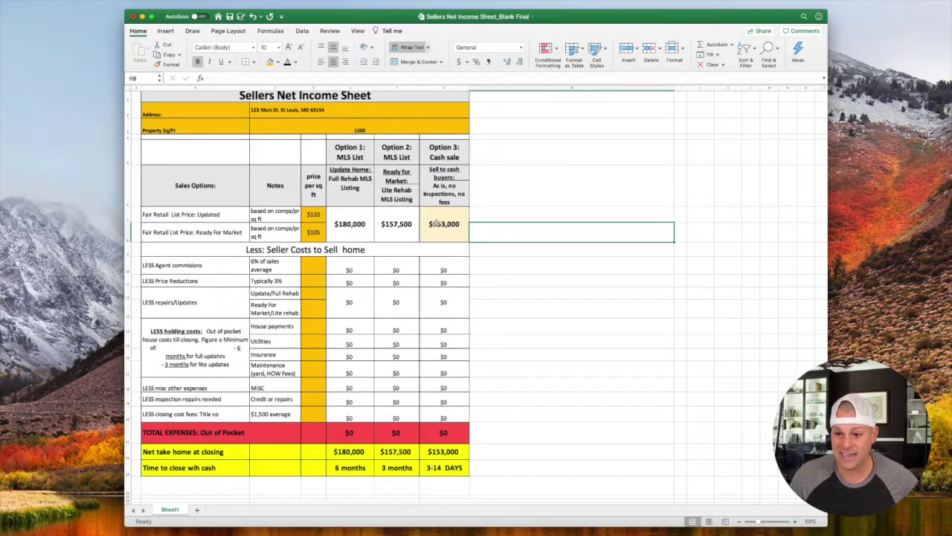
Change the multiplier in the Option 3 cash sale price formula to 0.7 and recheck the formula.
click(446, 221)
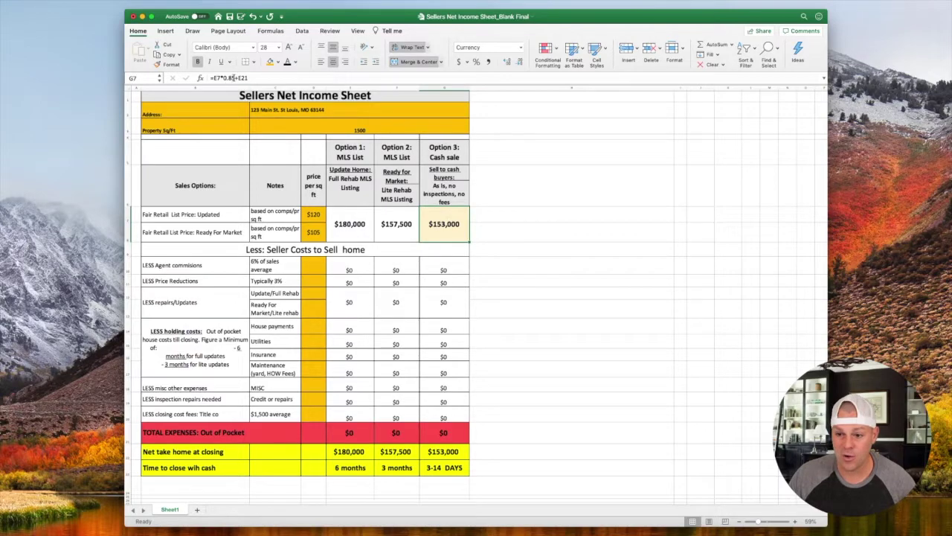
click(233, 77)
key(BackSpace)
key(BackSpace)
text(7)
click(601, 252)
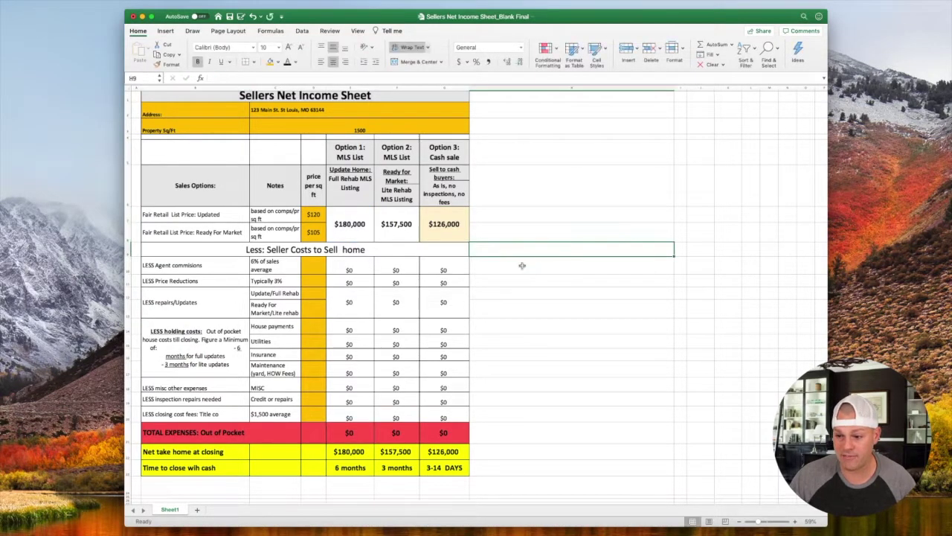
click(445, 231)
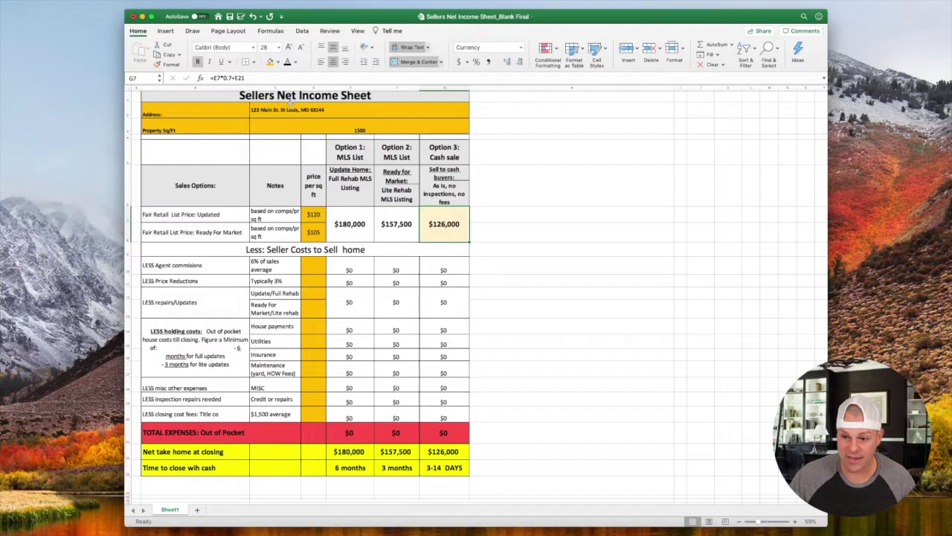
drag(314, 214, 306, 411)
click(307, 411)
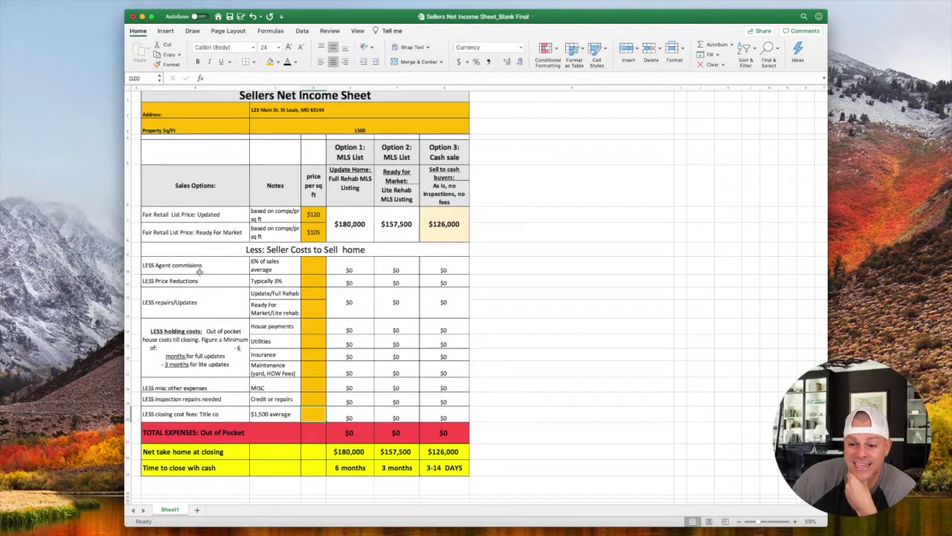
click(269, 253)
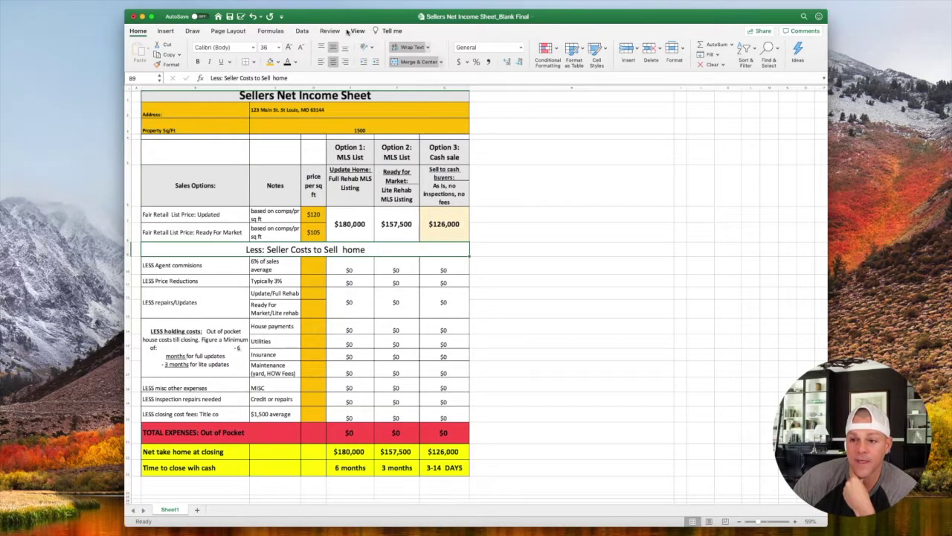
Set the LESS Agent commissions rate to 6%.
drag(337, 16, 376, 16)
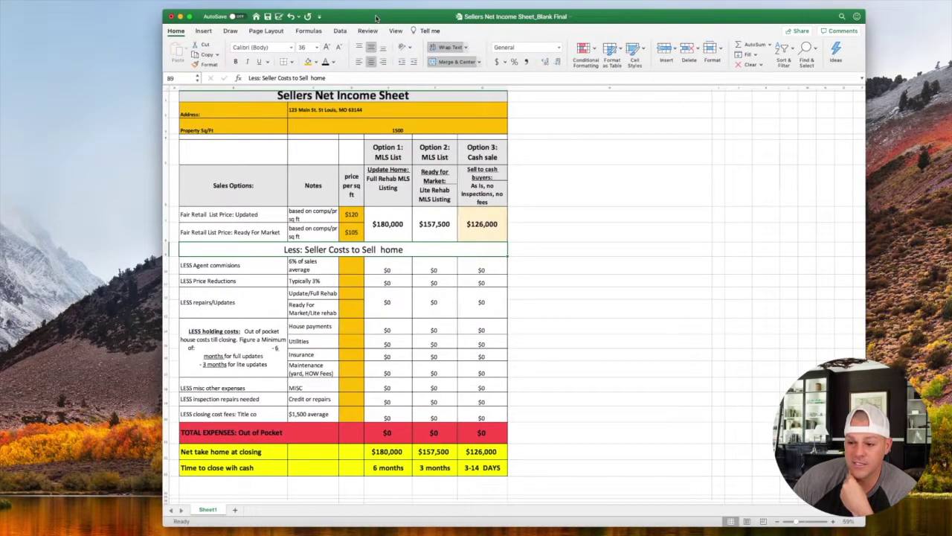
click(348, 268)
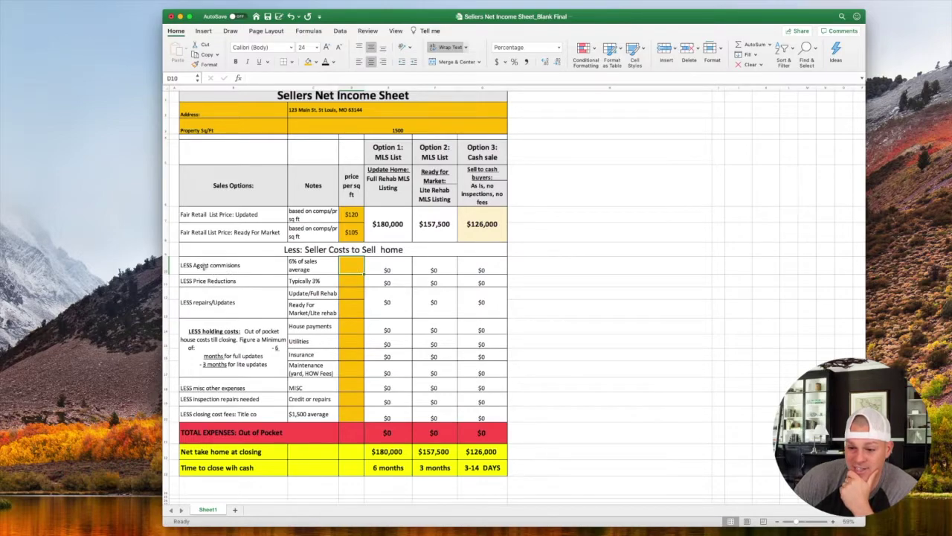
click(169, 265)
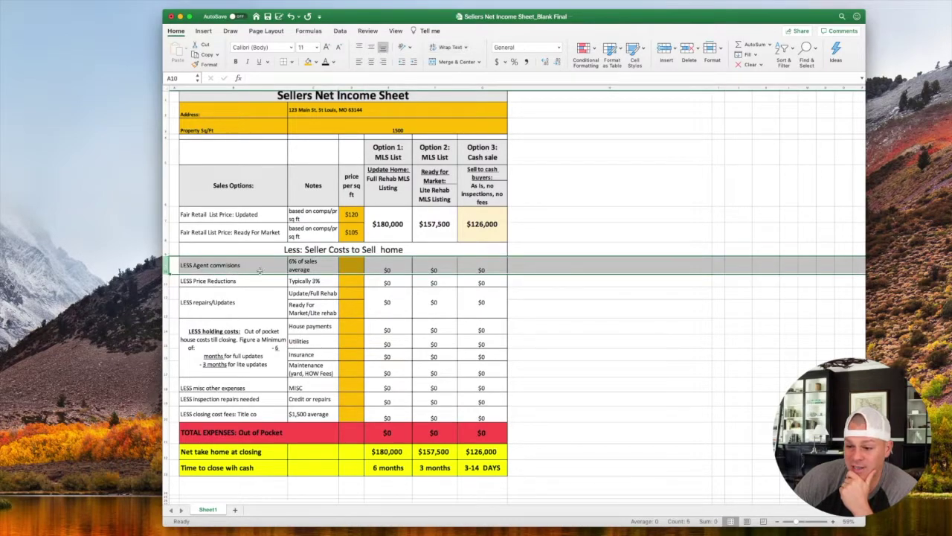
click(348, 268)
text(6%)
key(Return)
click(527, 263)
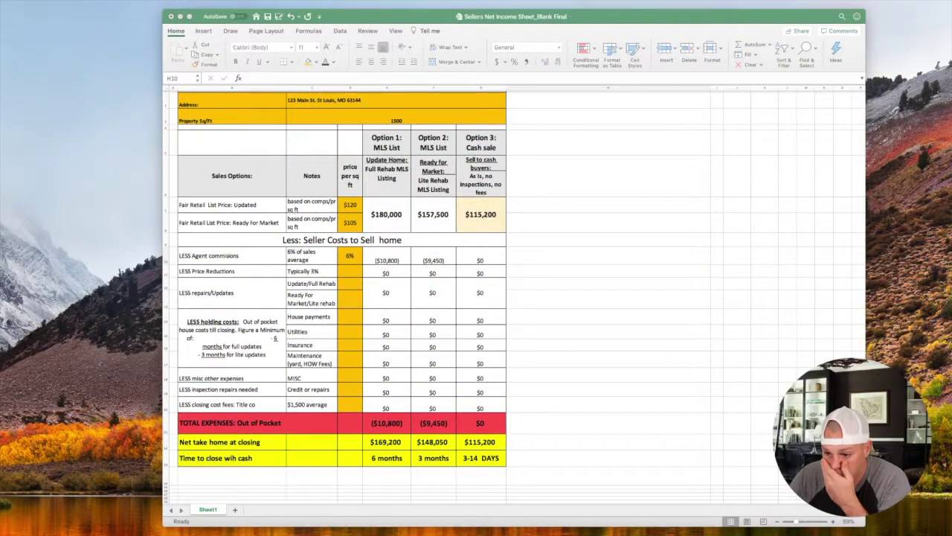
Set the LESS Price Reductions rate to 3%.
click(377, 278)
scroll(372, 278, left, 1)
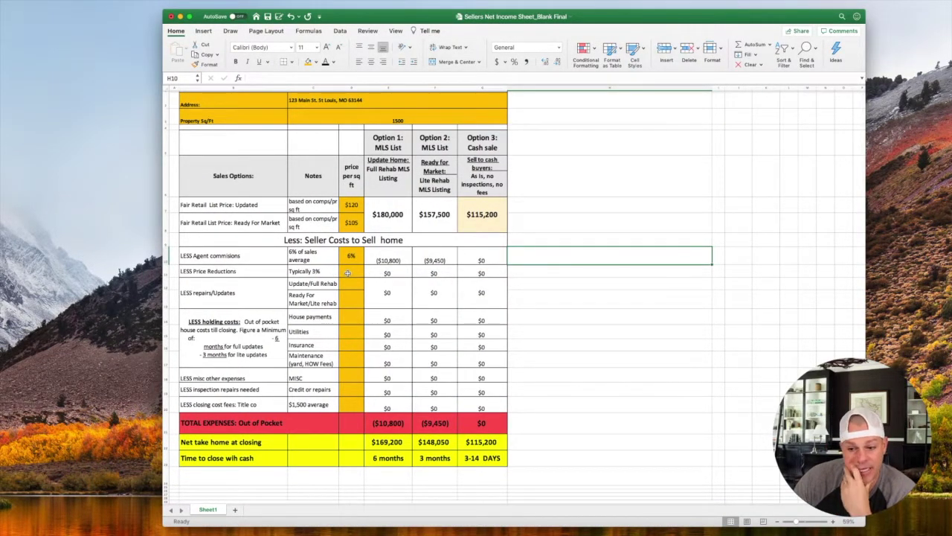
click(348, 273)
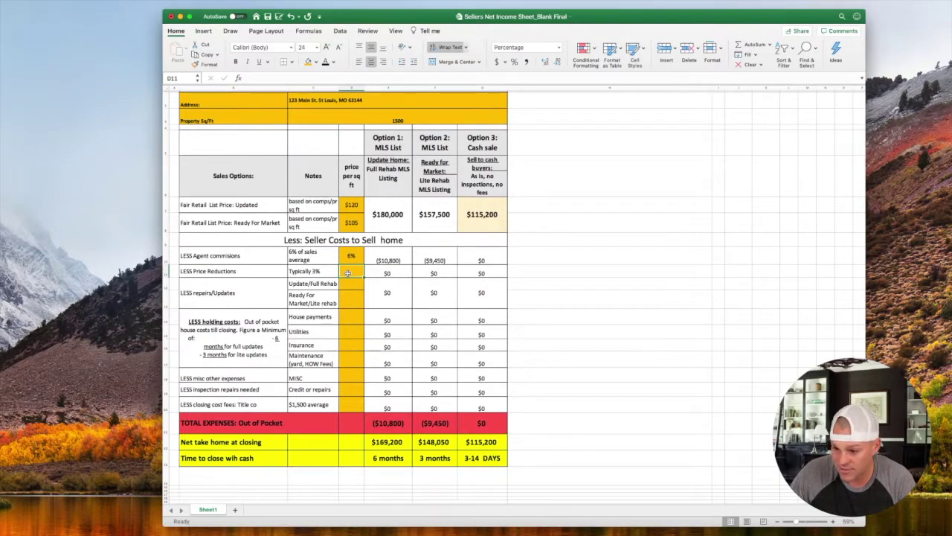
text(3)
key(Tab)
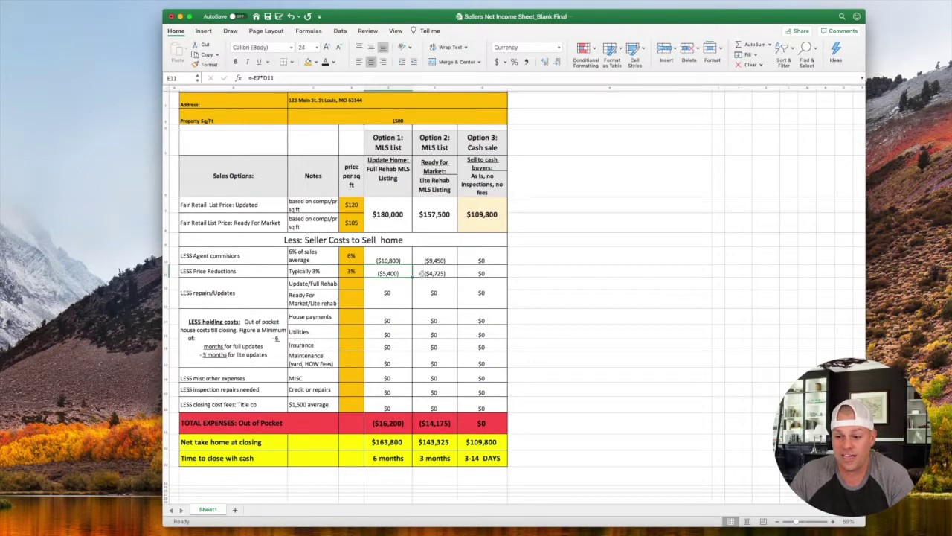
Try a price reductions rate of 2% and restore it to 3%.
click(352, 272)
text(2)
click(587, 273)
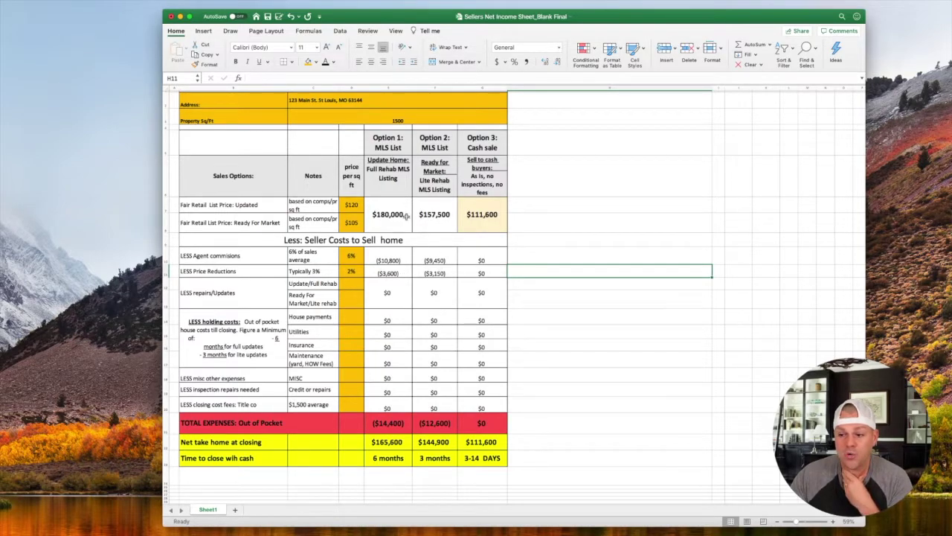
click(353, 273)
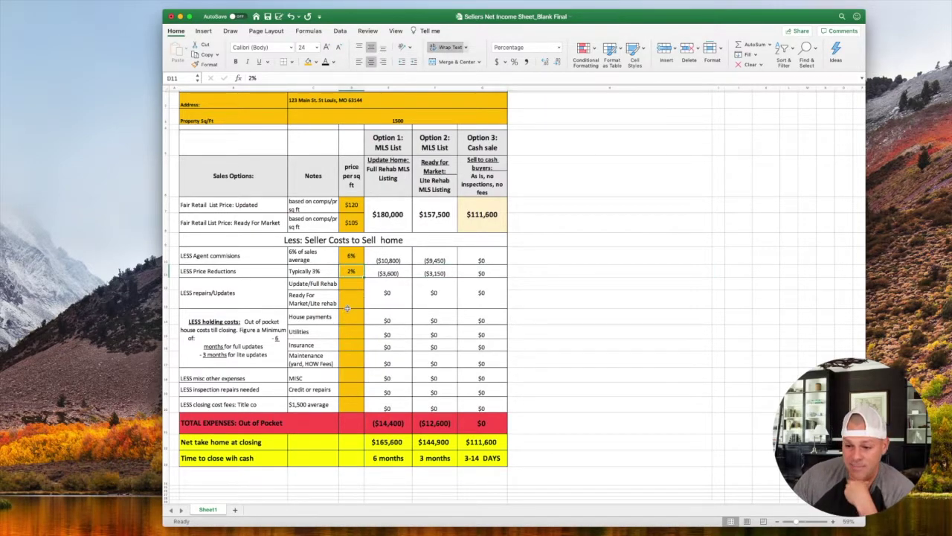
text(3)
click(562, 286)
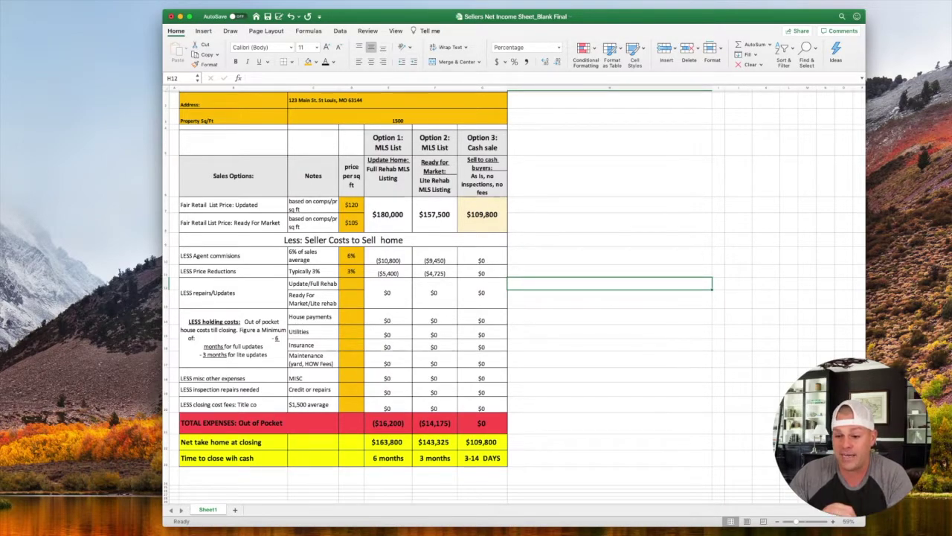
Set the Update/Full Rehab repair cost to $35 per square foot.
click(352, 204)
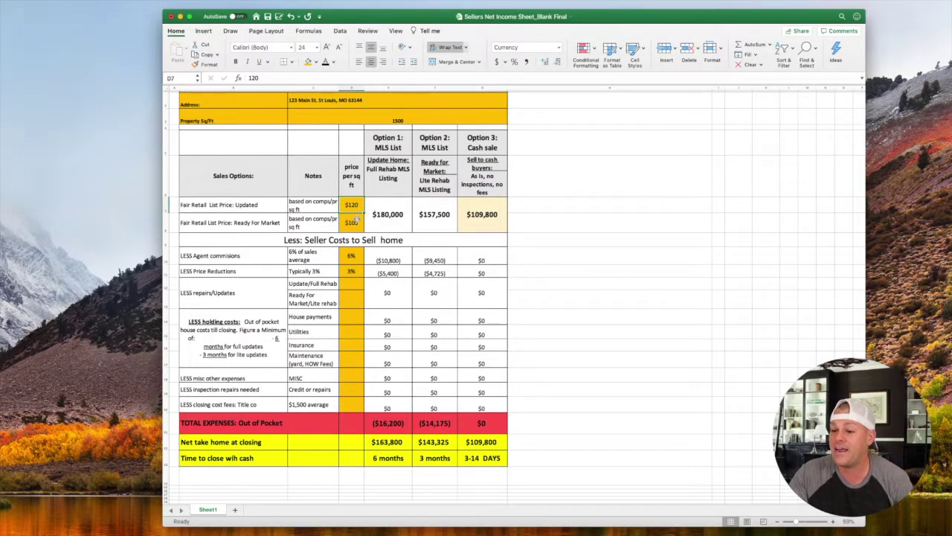
click(256, 208)
click(343, 223)
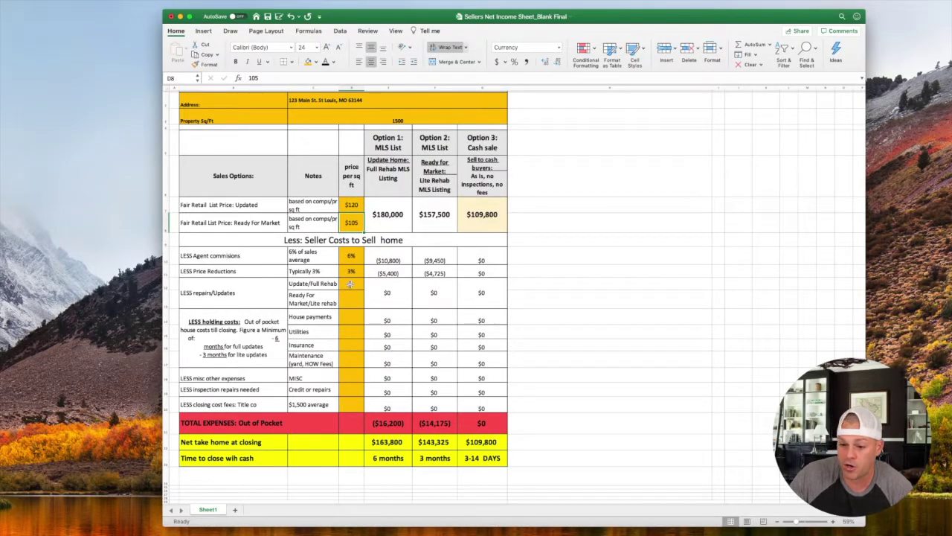
click(349, 285)
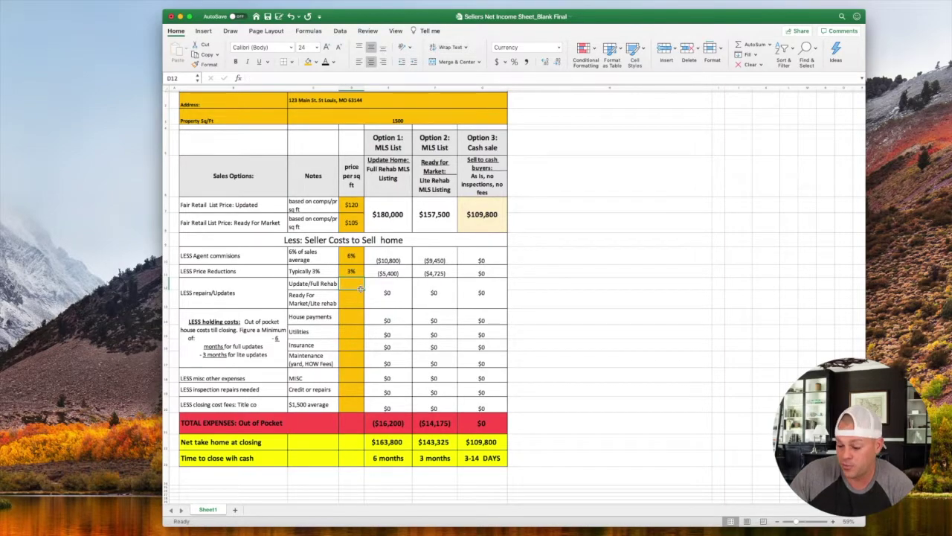
text(35)
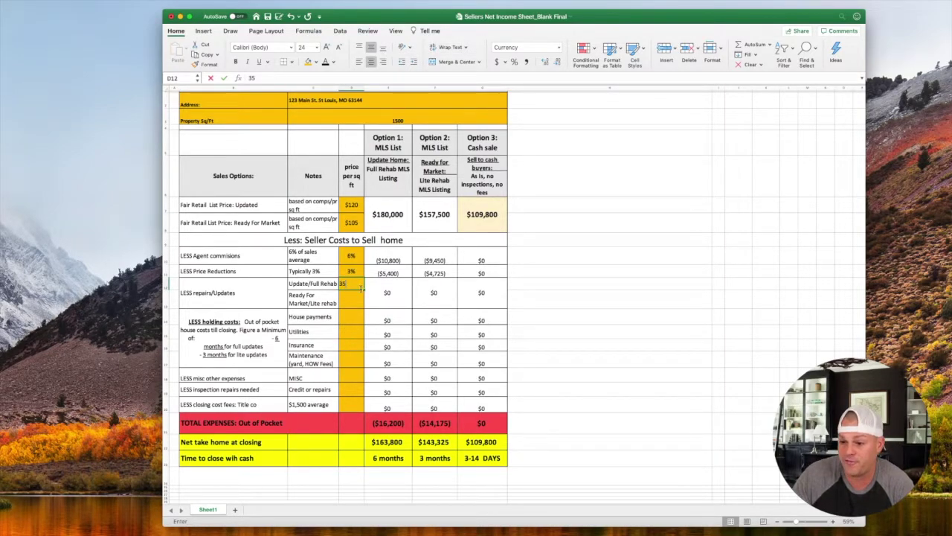
key(Tab)
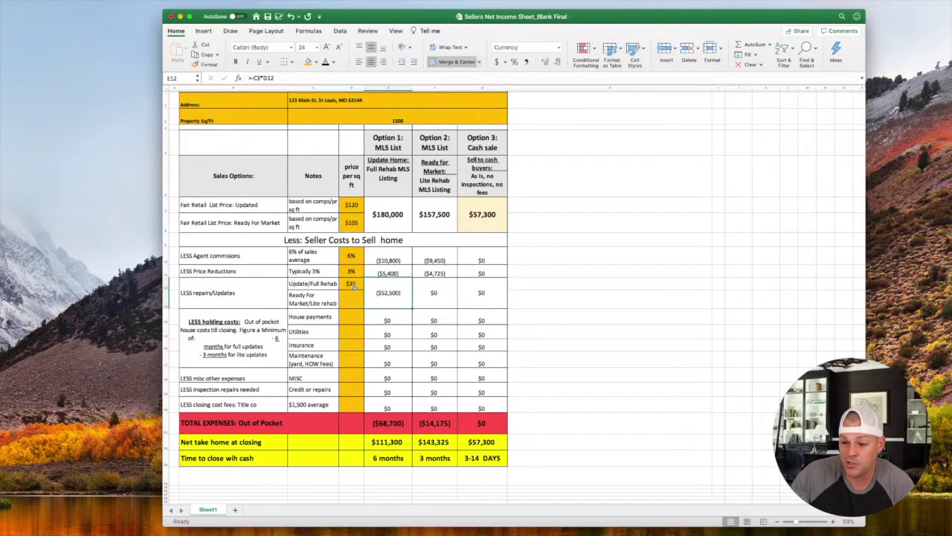
click(353, 286)
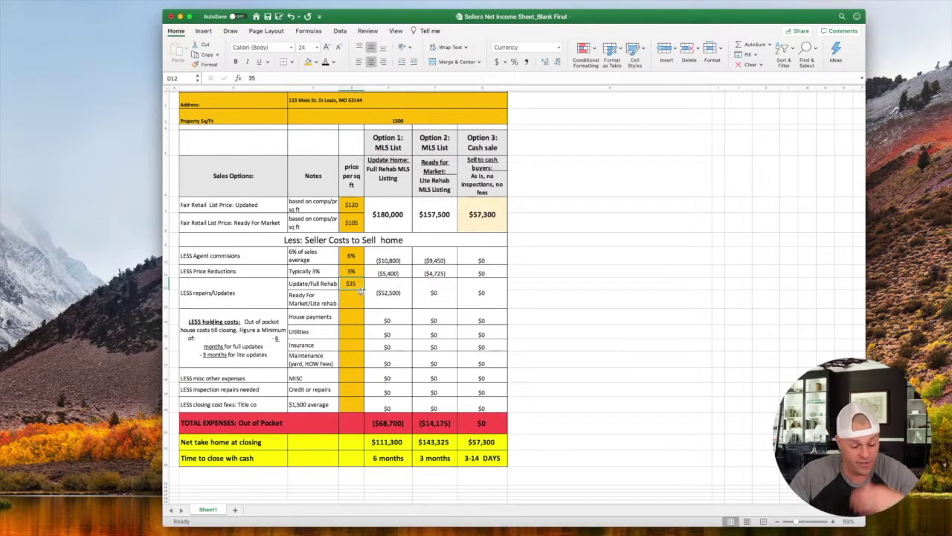
key(cmd+c)
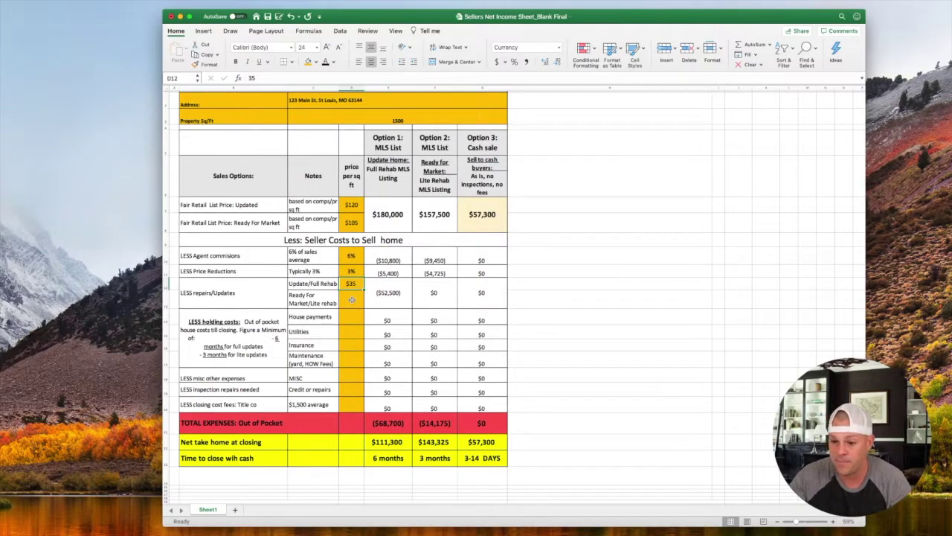
Enter $15 per square foot for the Ready For Market/Lite rehab repairs and change it to $12.
click(352, 300)
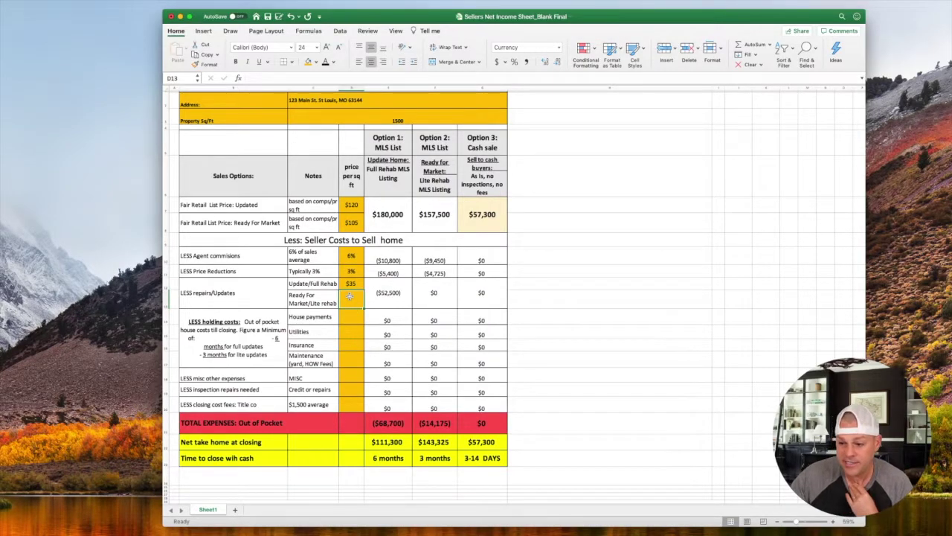
text(15)
key(Return)
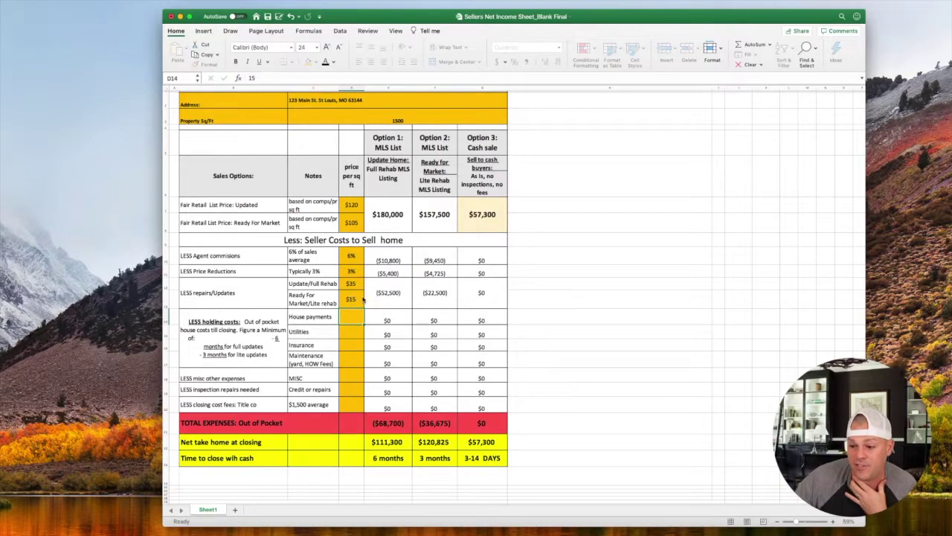
click(351, 299)
text(12)
key(Return)
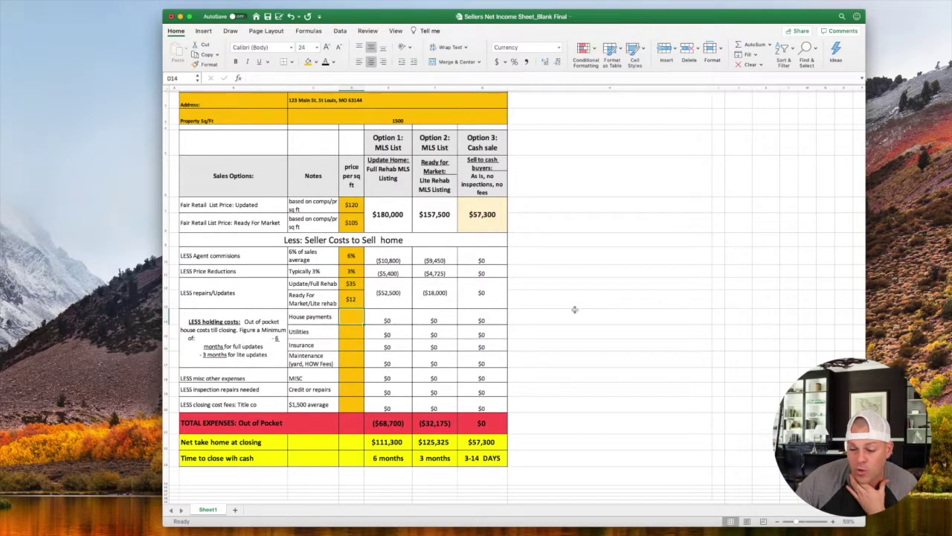
Examine the LESS repairs/Updates formulas for Options 1 and 2 and the square footage and repair rates they use.
click(388, 298)
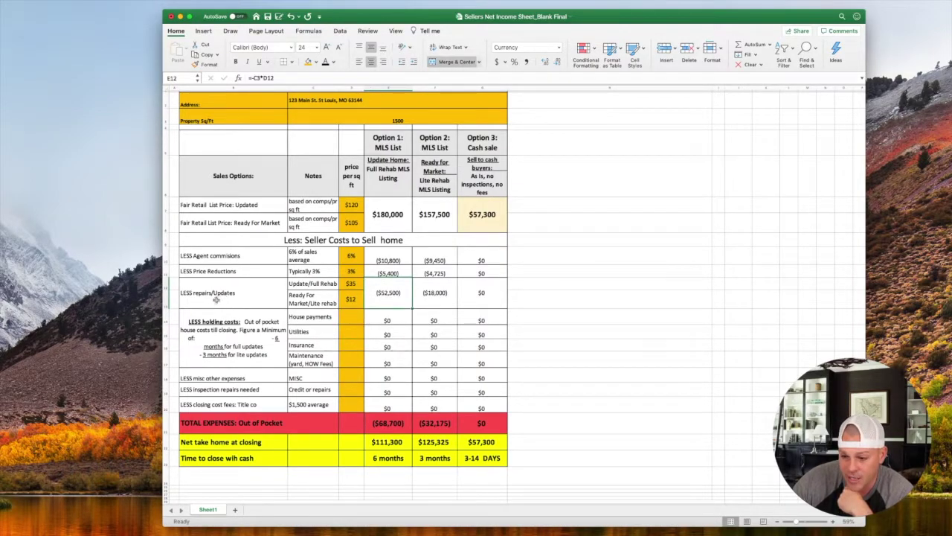
click(390, 111)
click(352, 283)
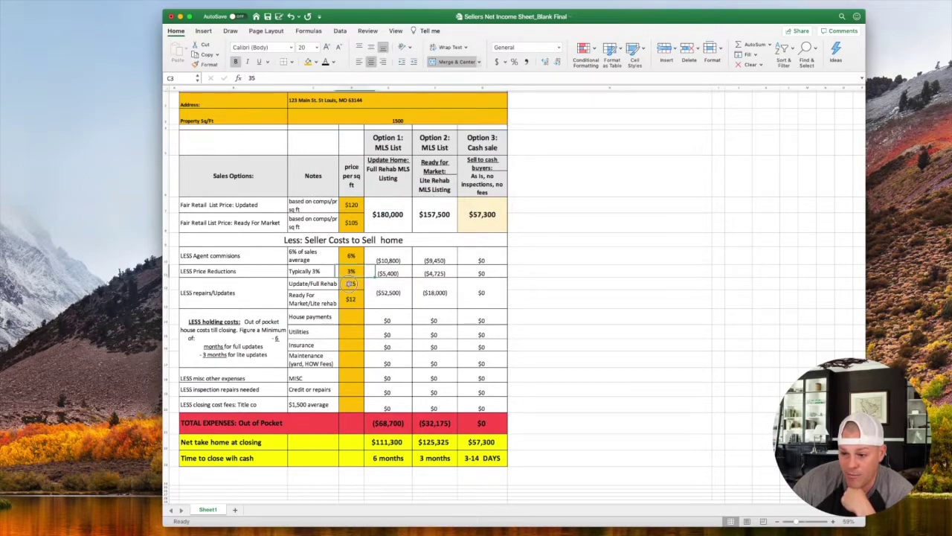
click(395, 298)
click(350, 299)
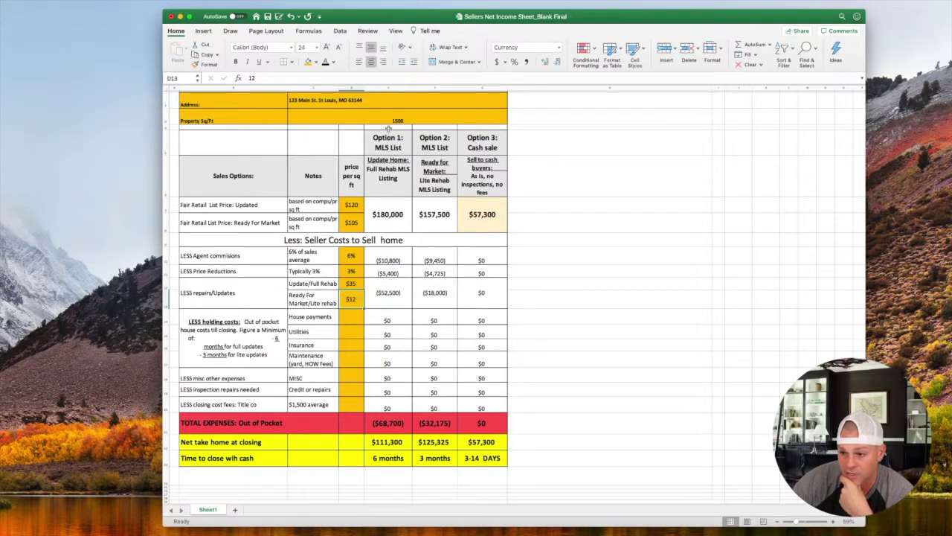
click(438, 295)
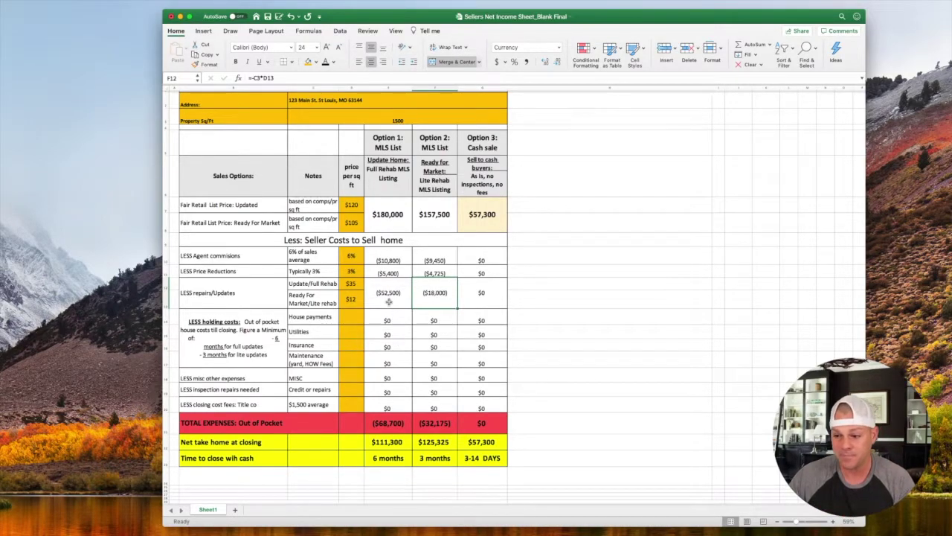
click(350, 284)
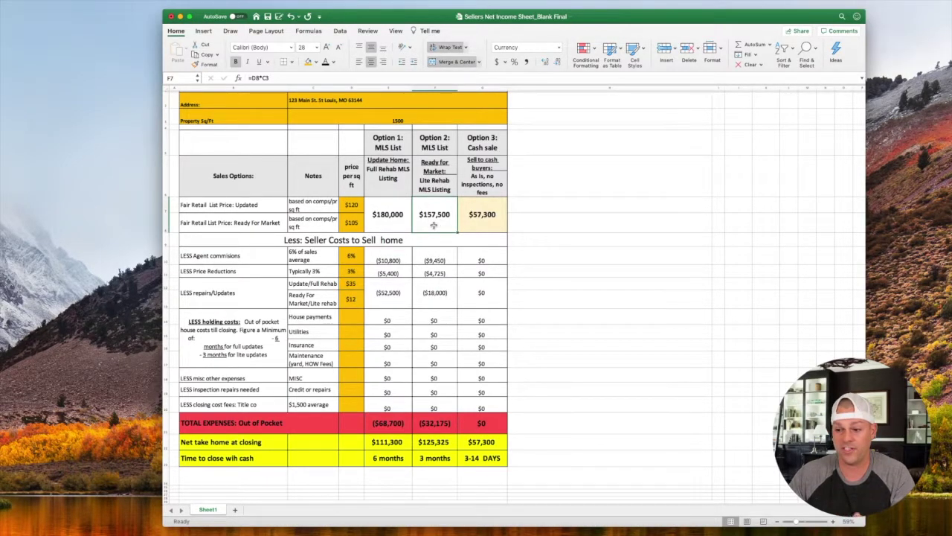
click(351, 304)
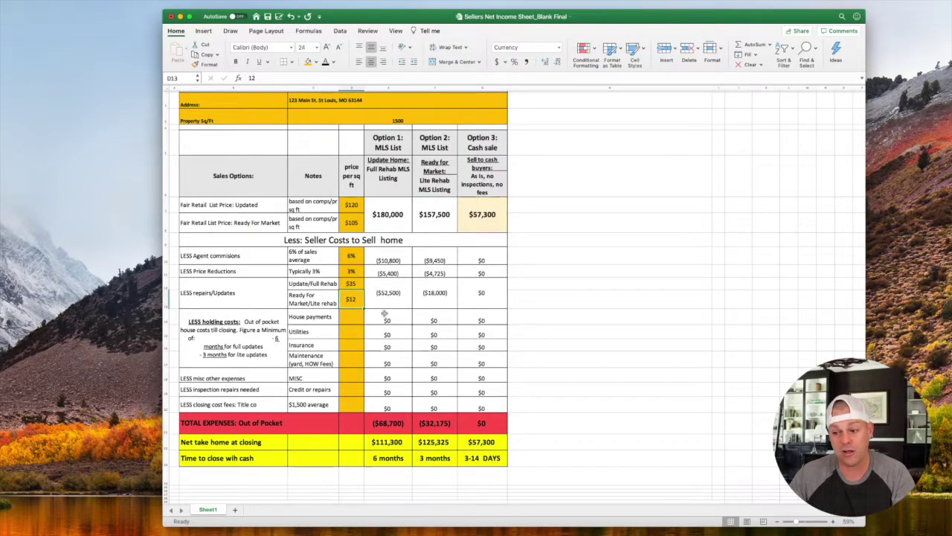
click(380, 303)
click(440, 299)
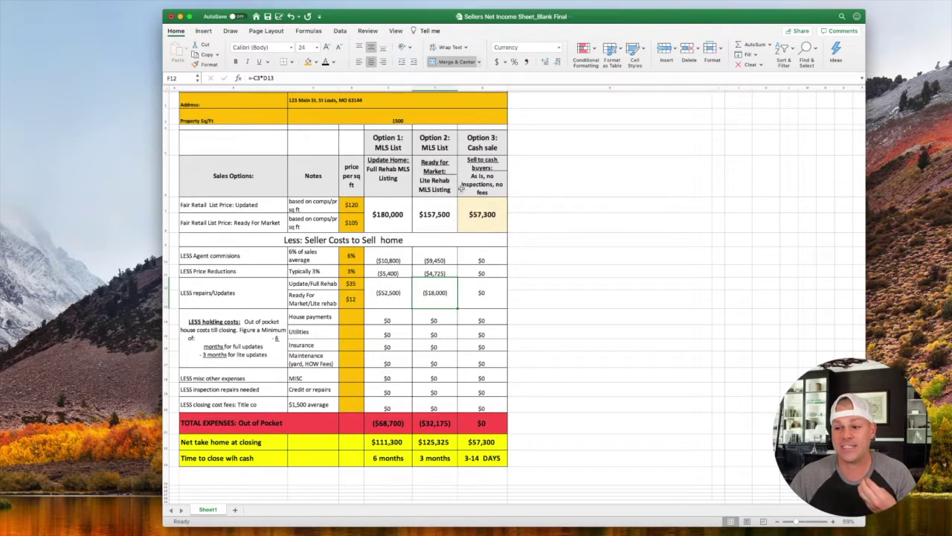
click(114, 77)
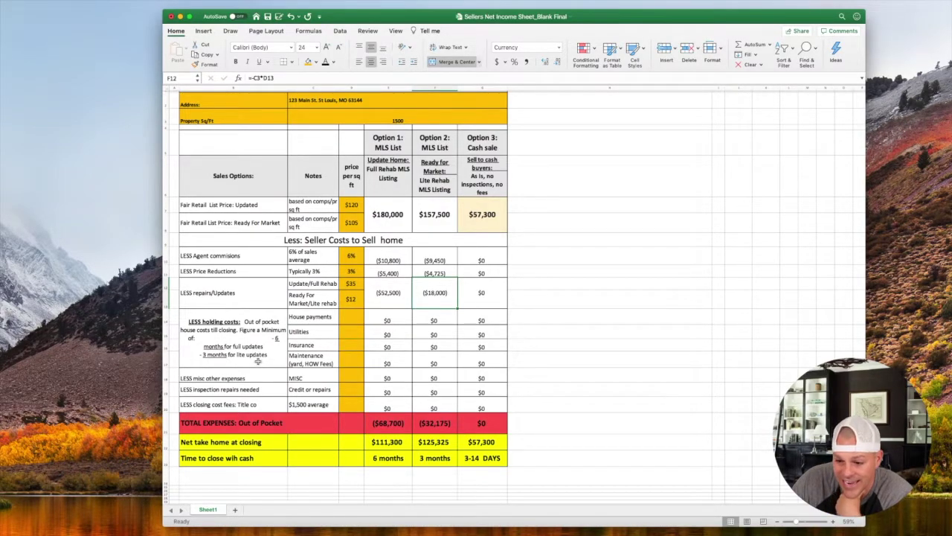
Set the monthly house payments holding cost to $700 and check the Option 1 house payments formula.
scroll(258, 360, up, 3)
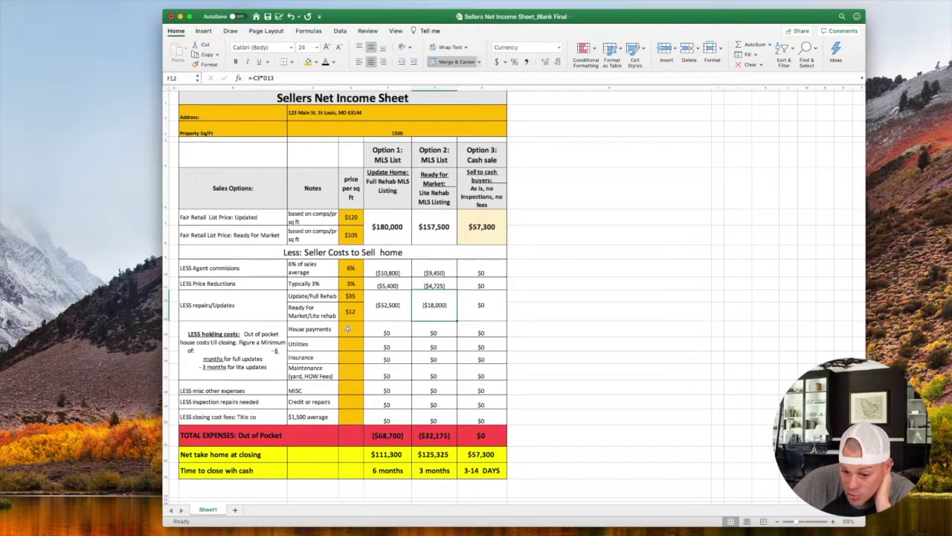
click(348, 329)
text(700)
key(Return)
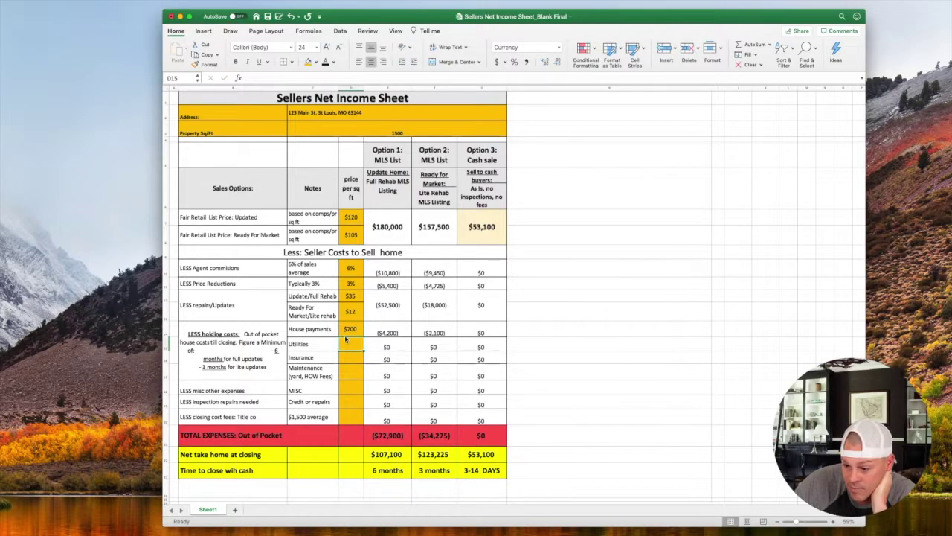
click(388, 334)
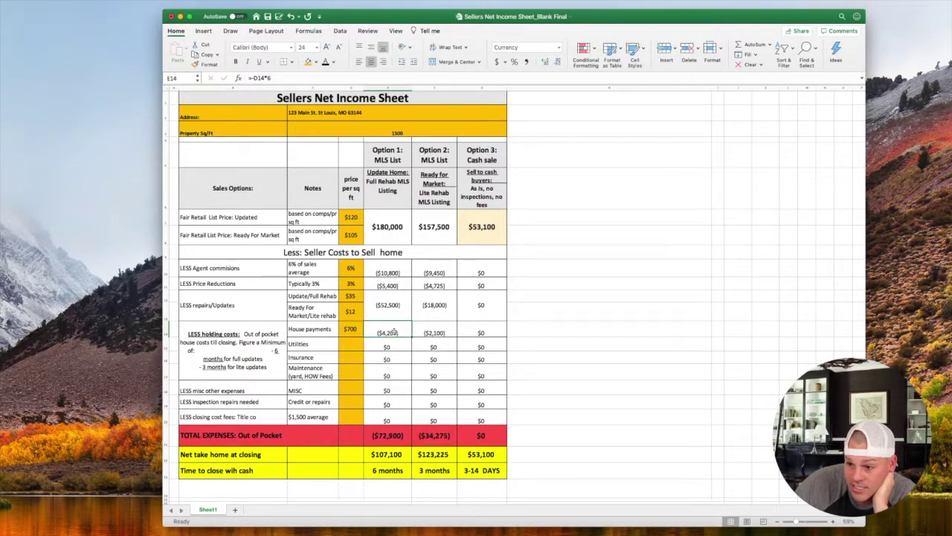
click(609, 346)
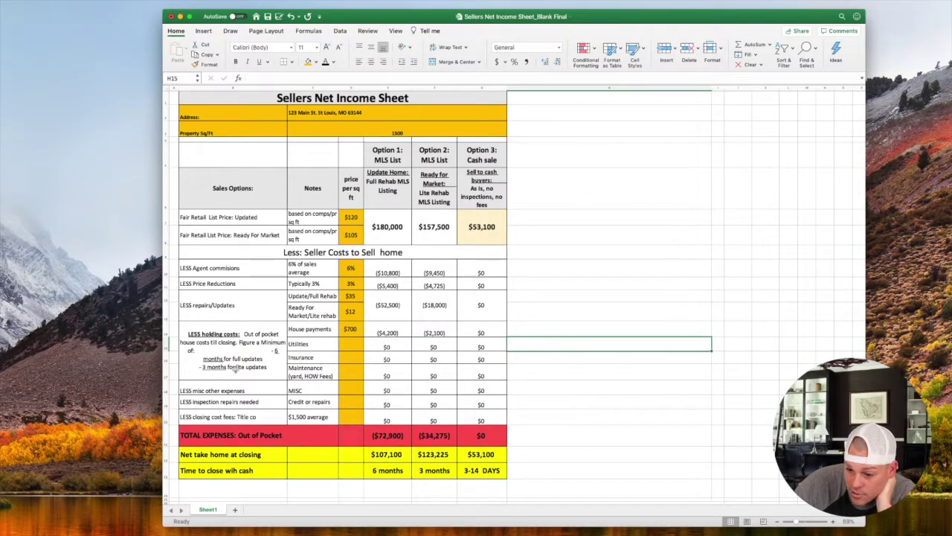
click(349, 331)
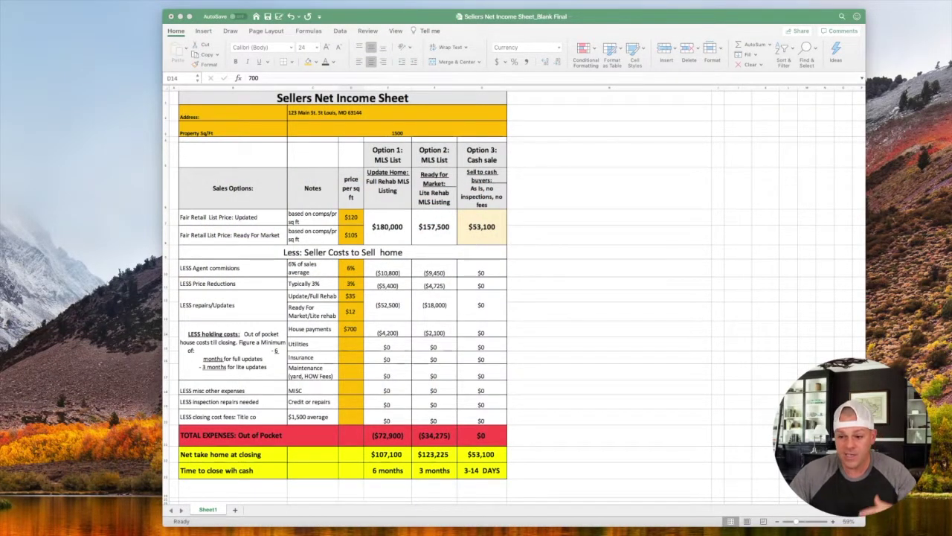
click(350, 332)
Set the monthly utilities holding cost to $100 and check the utilities formulas for Options 1 and 2.
click(350, 345)
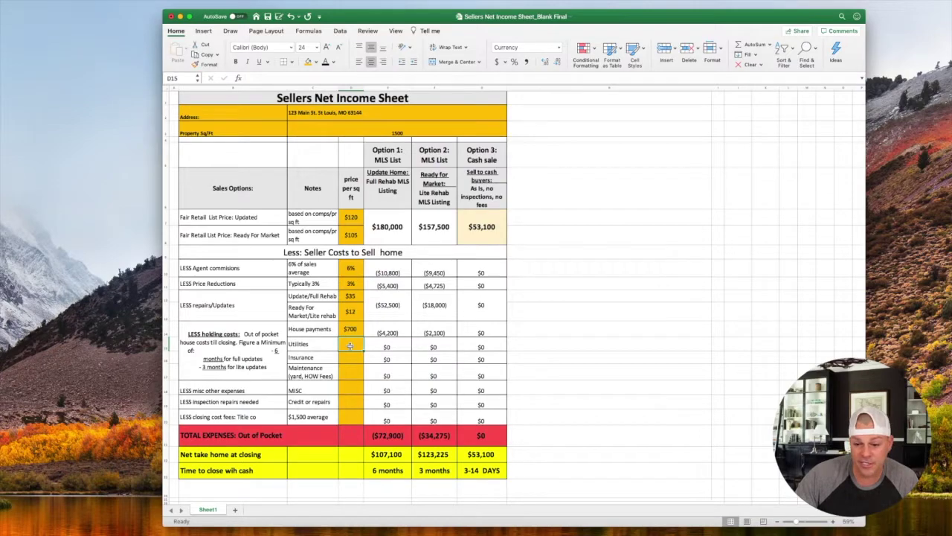
text(100)
key(Return)
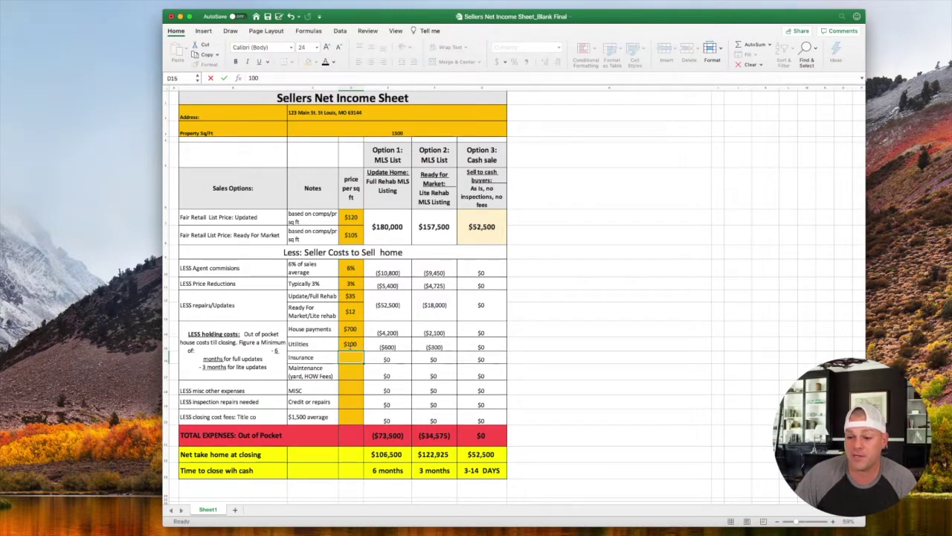
key(Up)
key(Right)
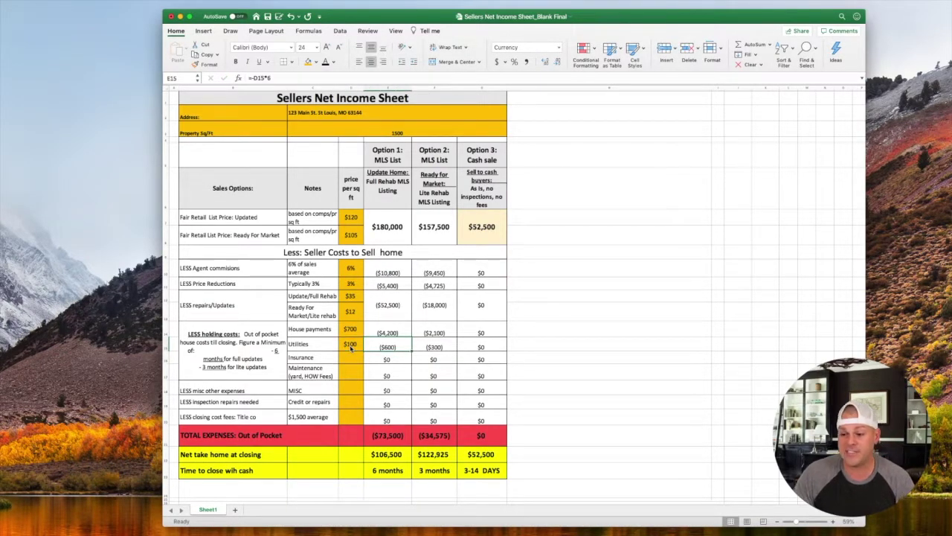
key(Right)
key(Left)
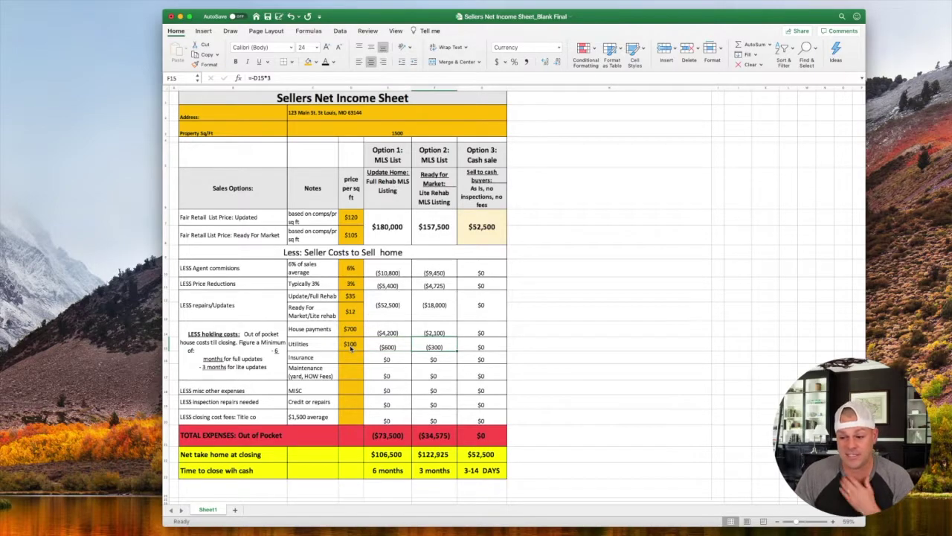
Set the monthly insurance holding cost to $75 and check the insurance formulas for Options 1 and 2.
key(Left)
key(Down)
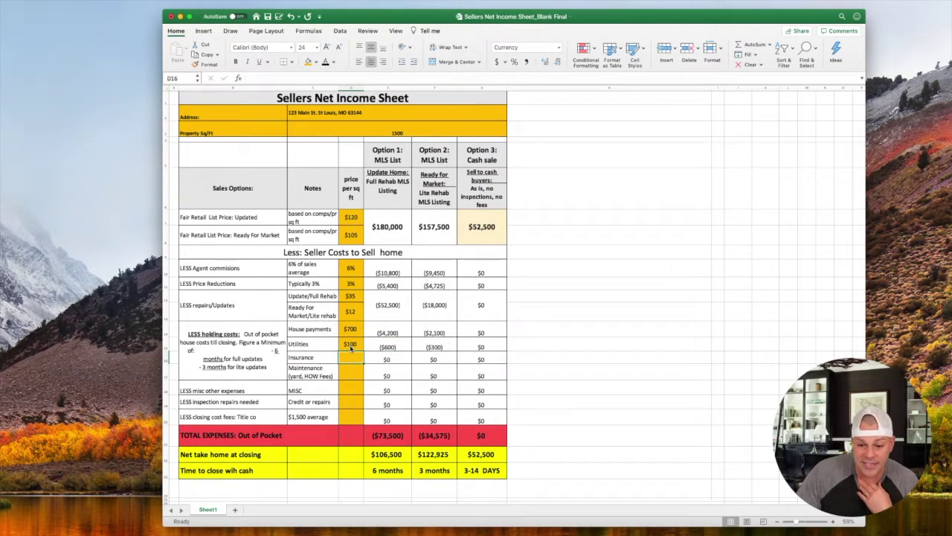
text(75)
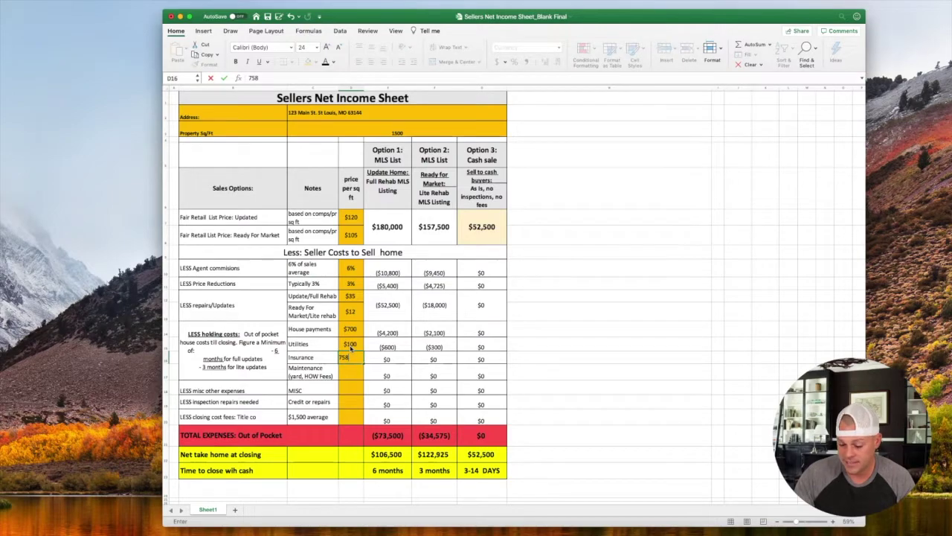
key(Return)
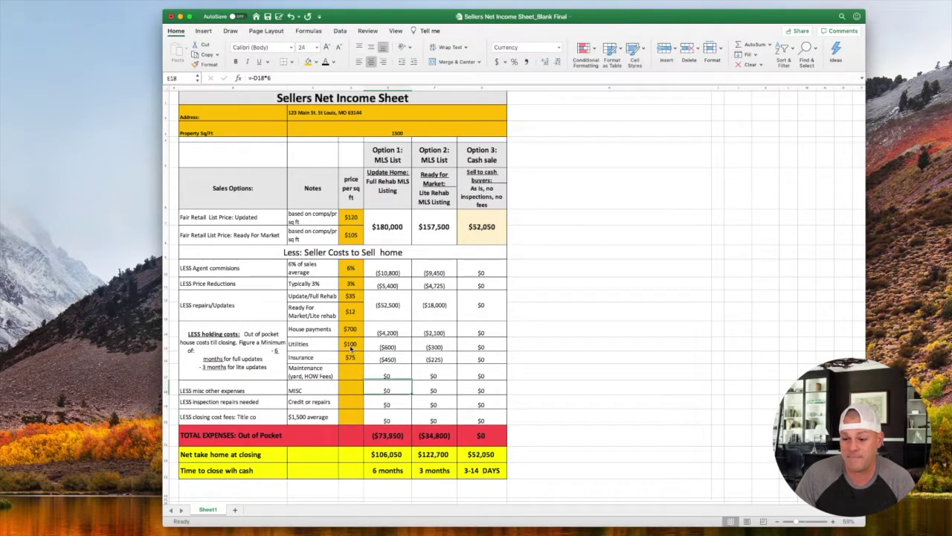
key(Up)
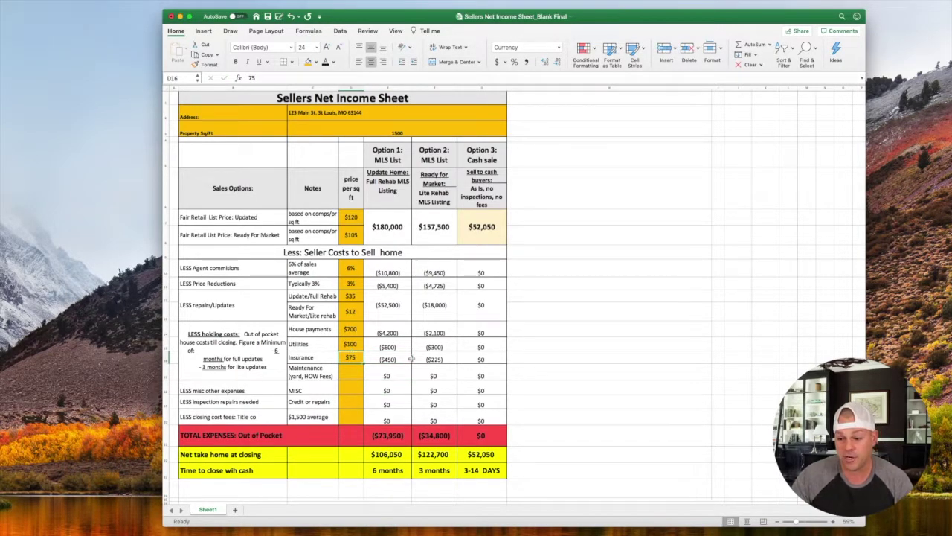
click(398, 361)
click(445, 362)
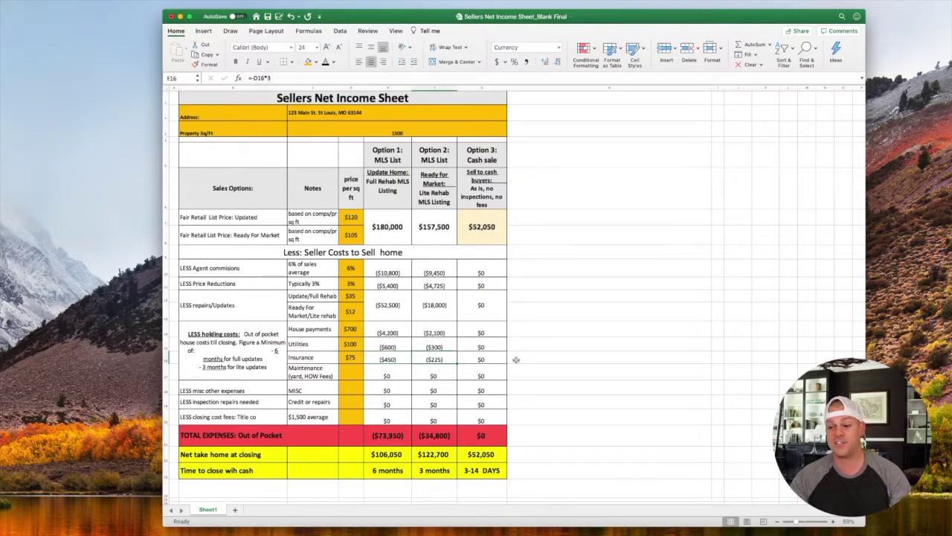
Set the monthly maintenance holding cost to $100 and the misc other expenses to $100.
click(360, 376)
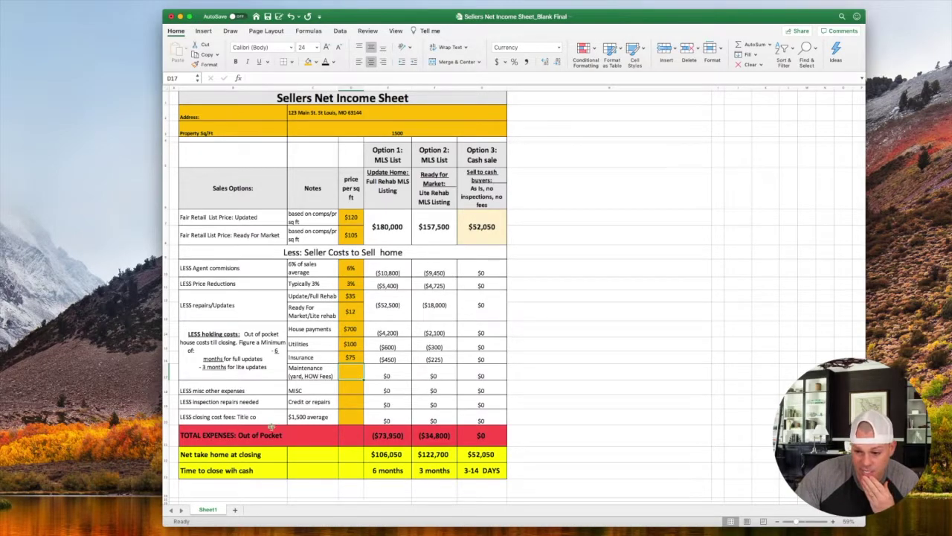
text(100)
key(Return)
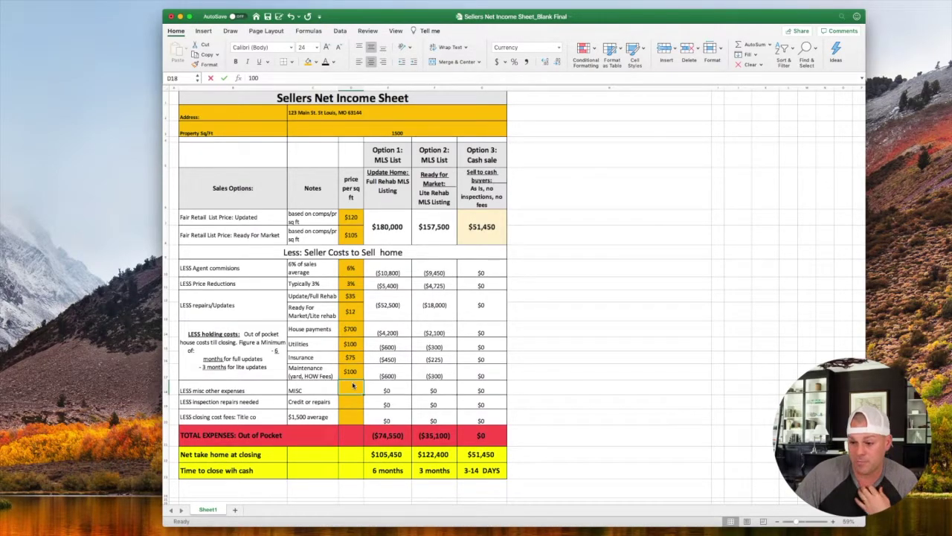
key(Up)
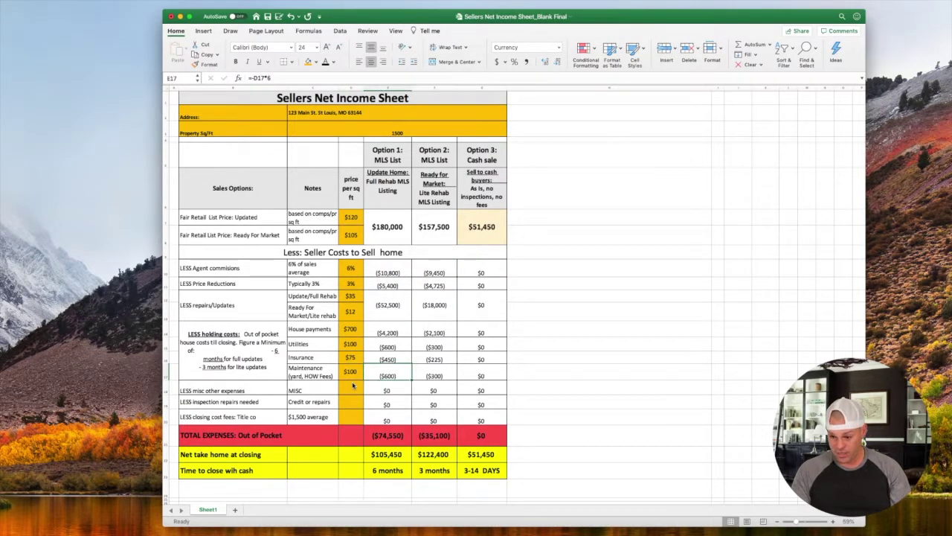
click(354, 385)
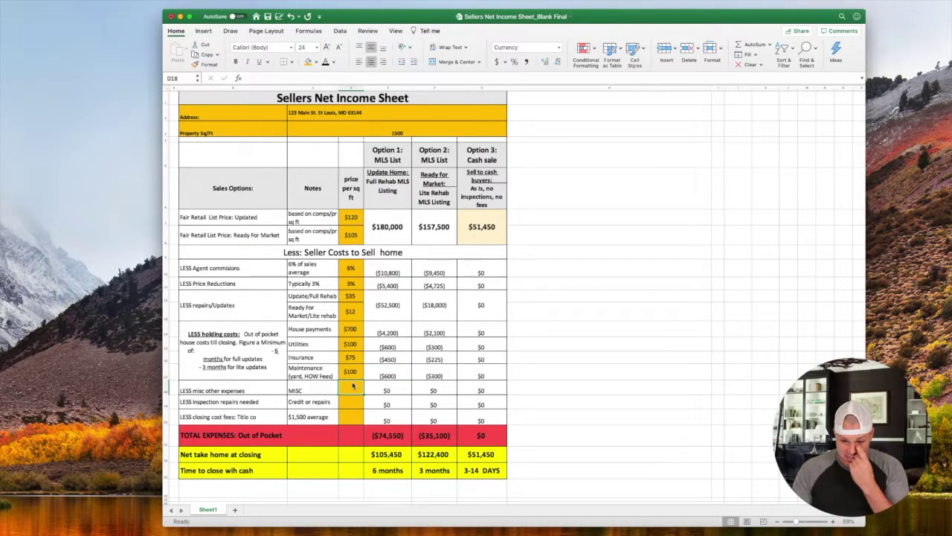
text(100)
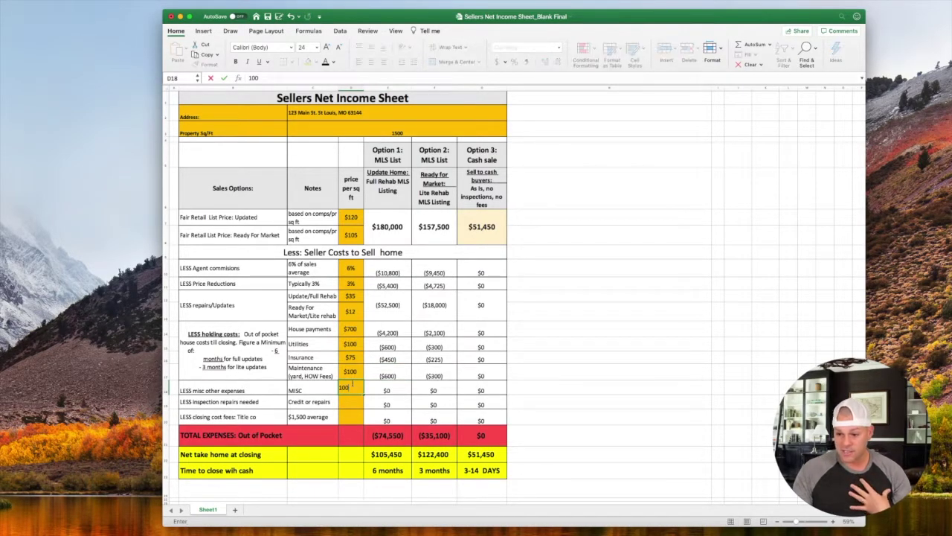
key(Tab)
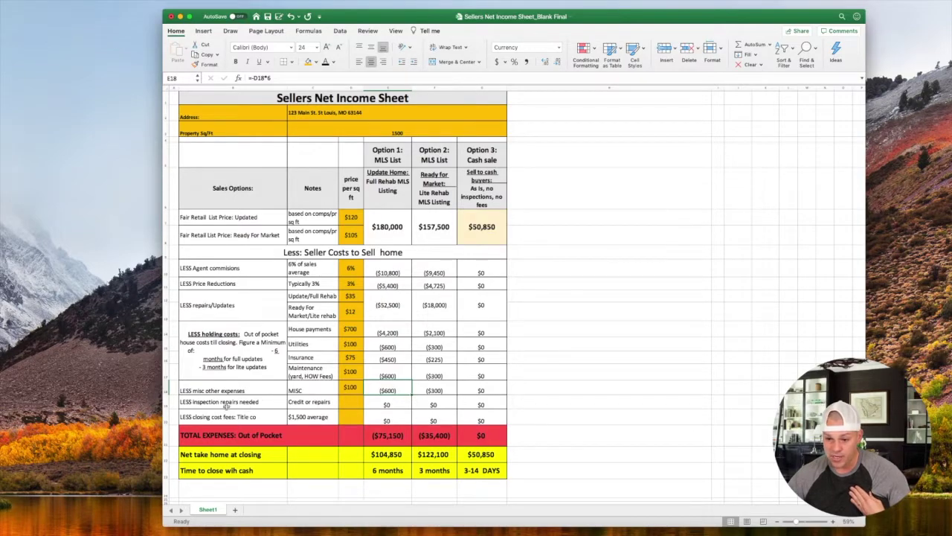
Set the inspection repairs credit to $1,200 and the title company closing cost fees to $1,500.
click(351, 402)
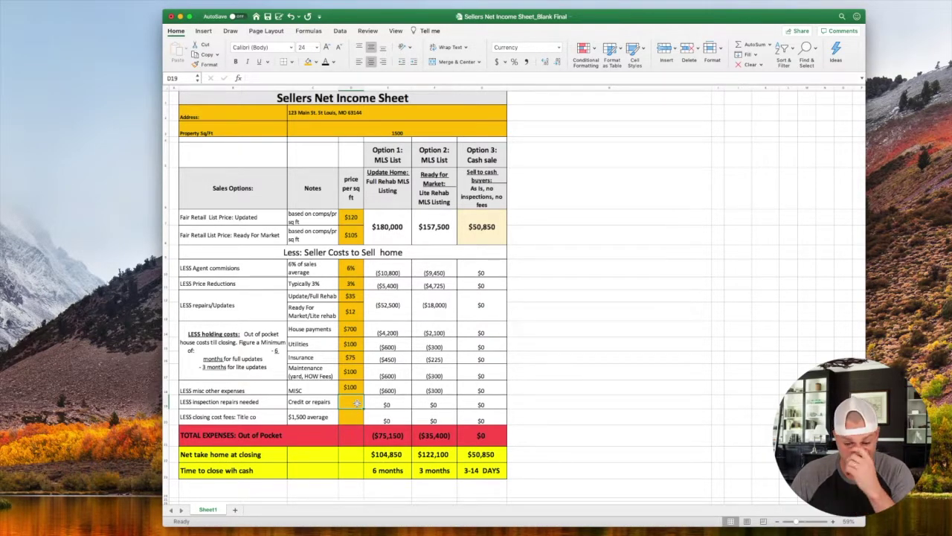
text(1200)
key(Return)
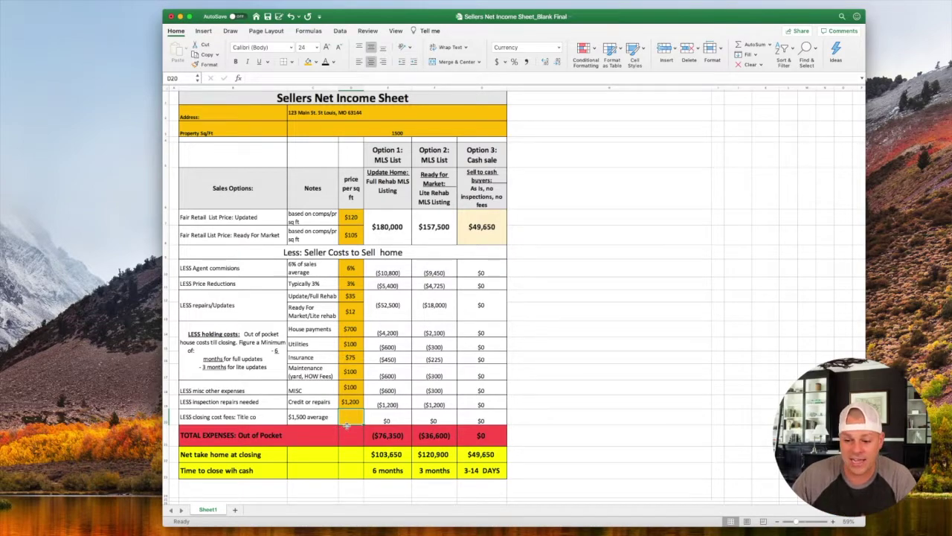
text(1500)
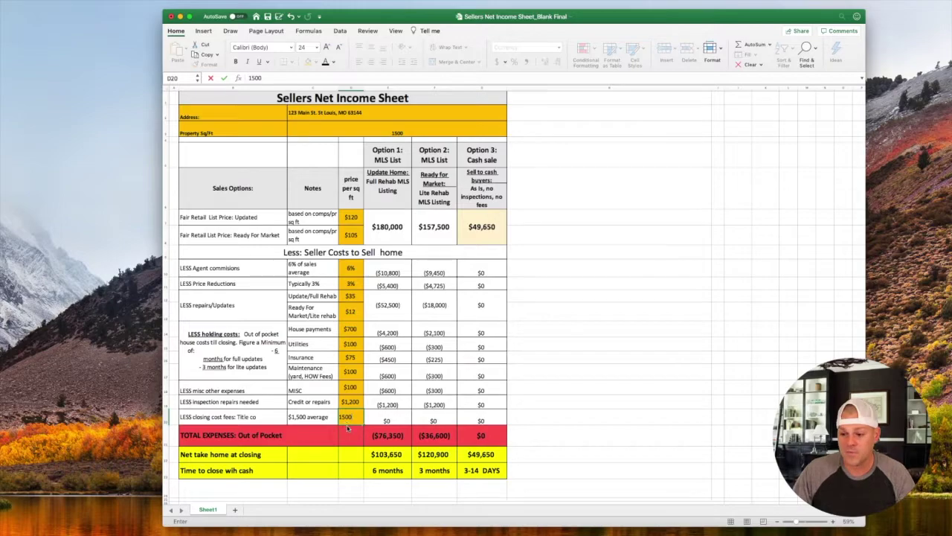
key(Return)
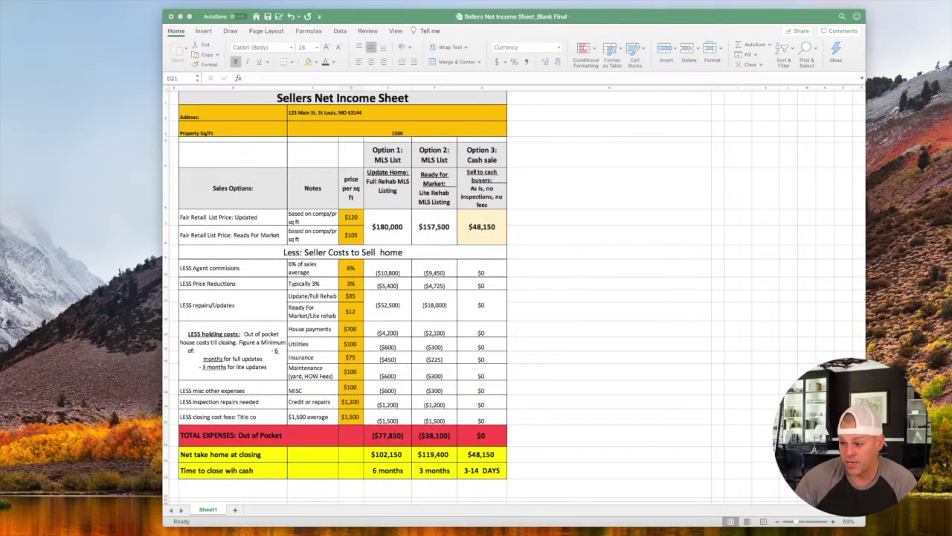
Review the completed sheet, including the property address, square footage and the repair rates per square foot.
scroll(513, 298, down, 3)
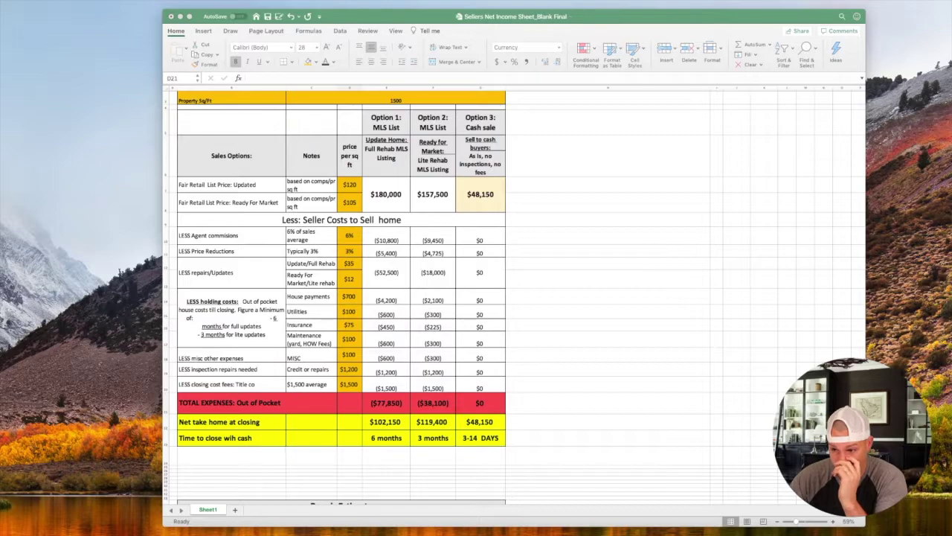
scroll(574, 191, down, 1)
scroll(575, 192, up, 4)
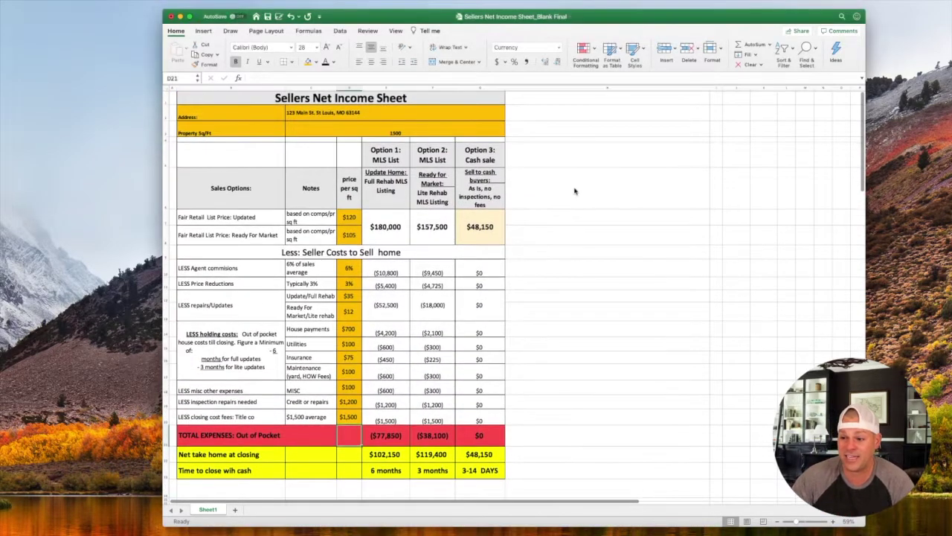
click(348, 112)
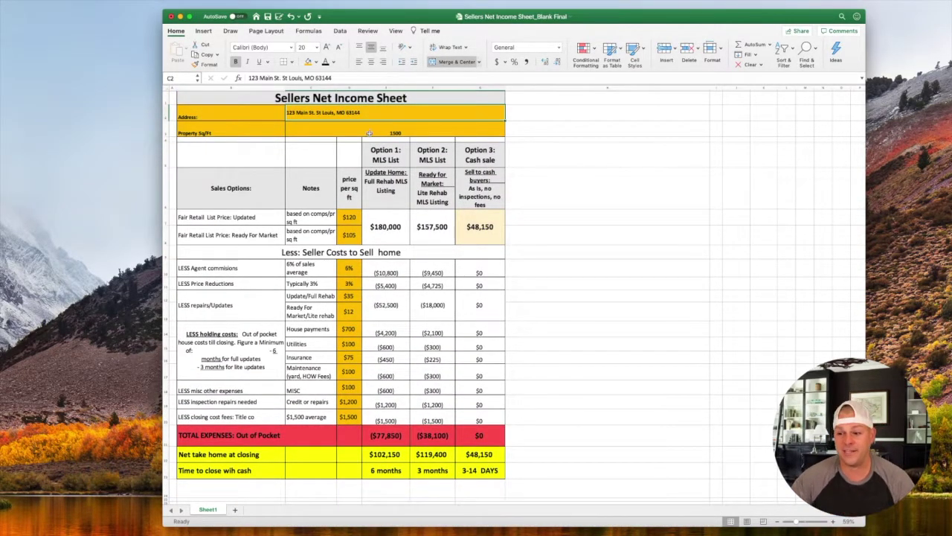
click(376, 131)
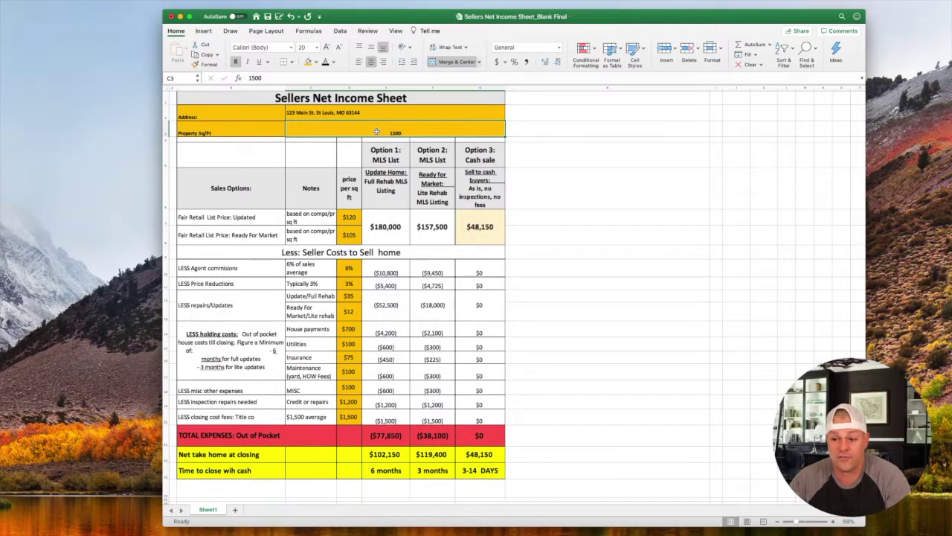
click(348, 312)
click(349, 296)
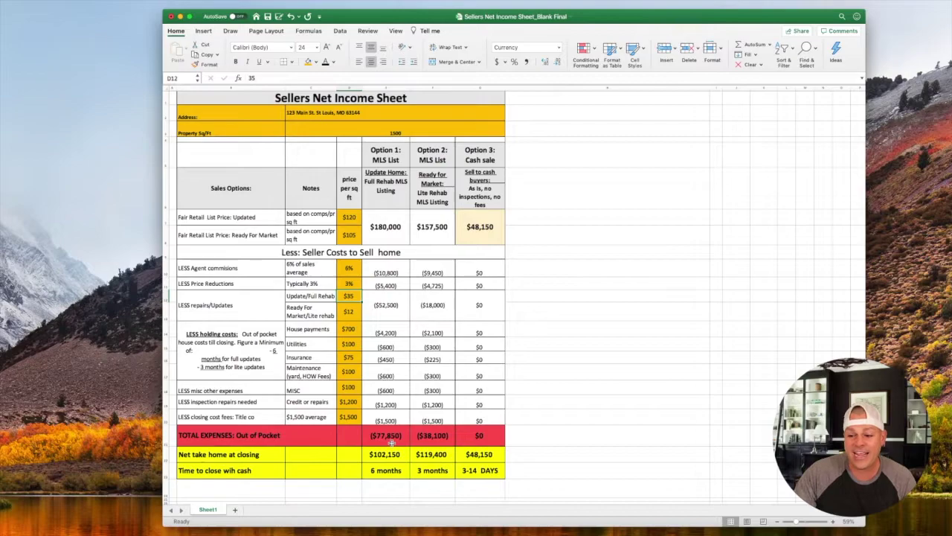
scroll(391, 442, left, 1)
scroll(391, 441, up, 1)
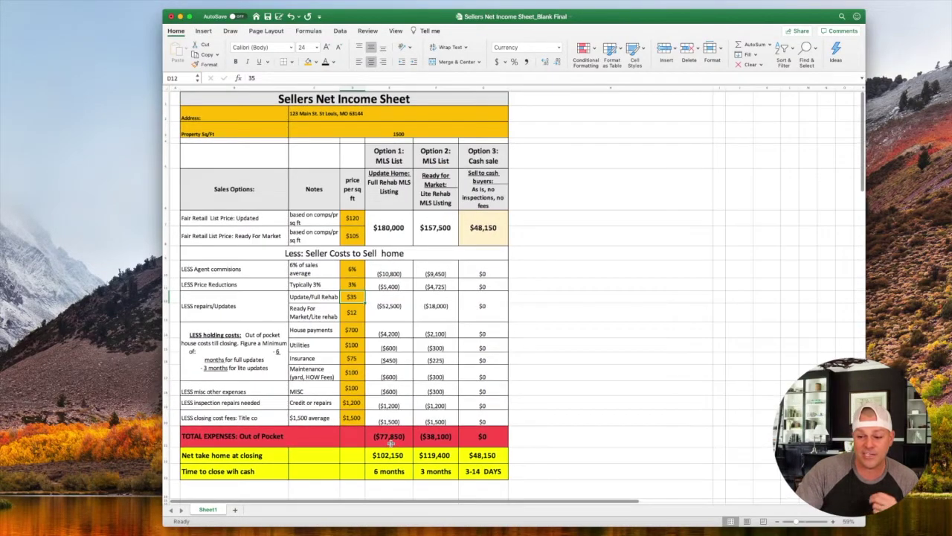
scroll(390, 439, down, 1)
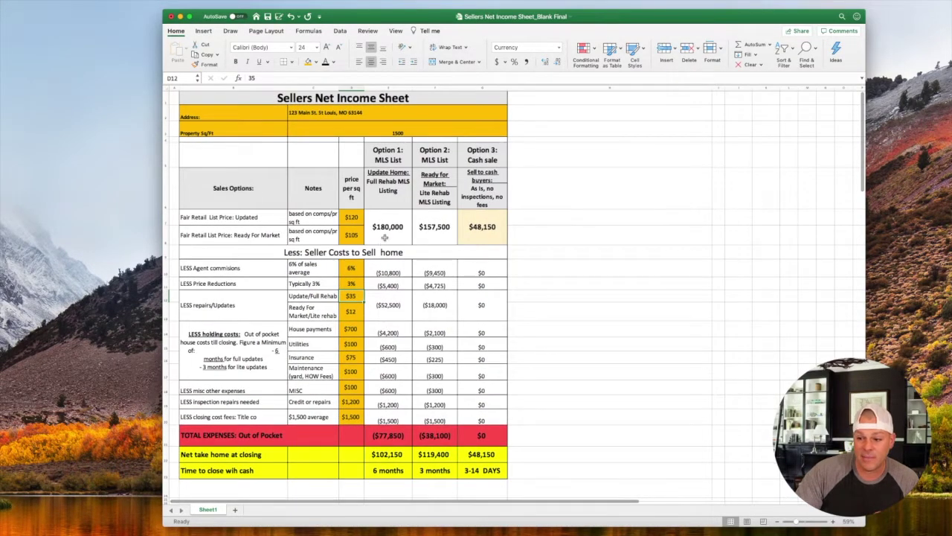
Examine Option 1's seller costs and the formulas for its total expenses, list price and net take home at closing.
drag(387, 254, 388, 376)
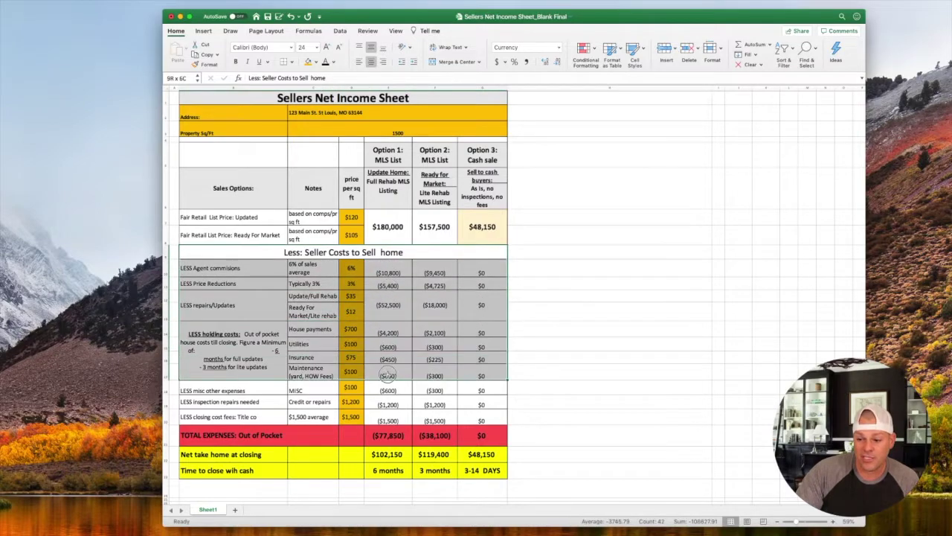
click(387, 376)
click(388, 272)
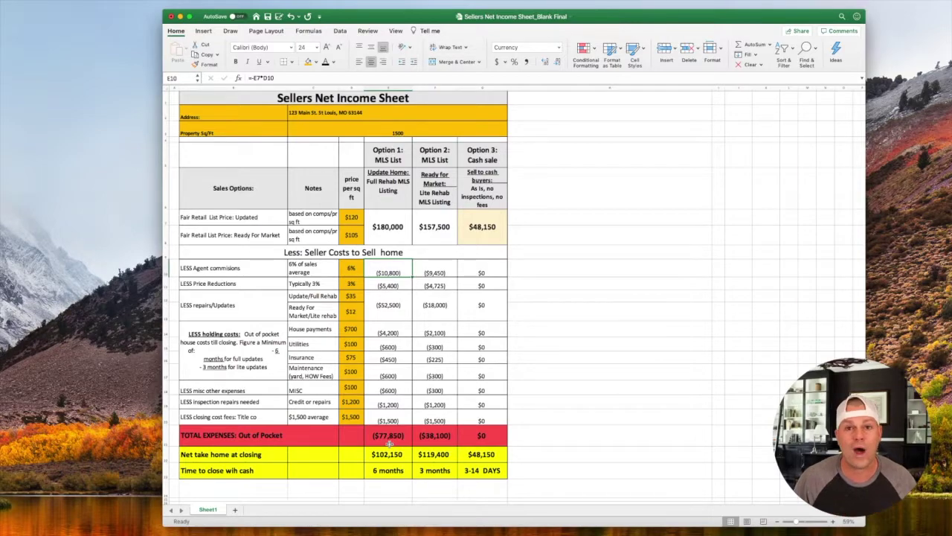
click(388, 436)
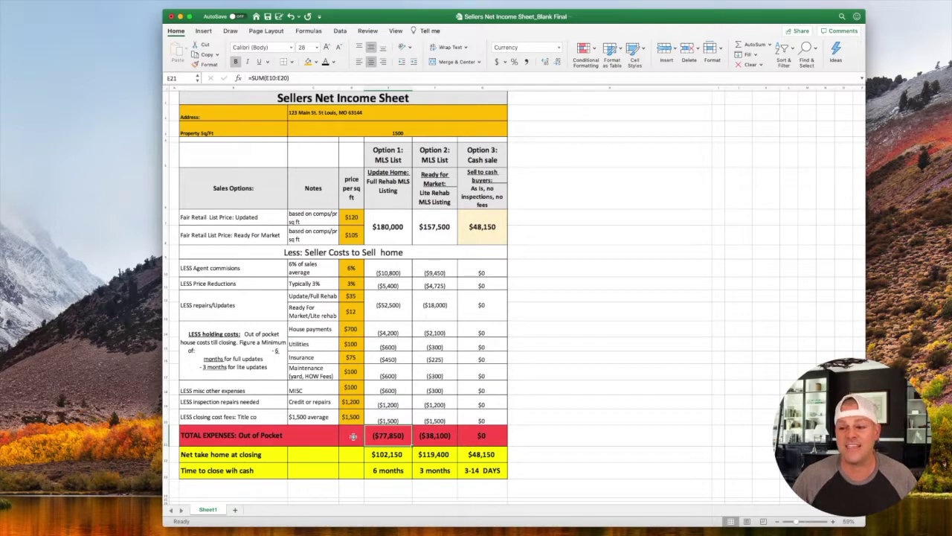
click(392, 227)
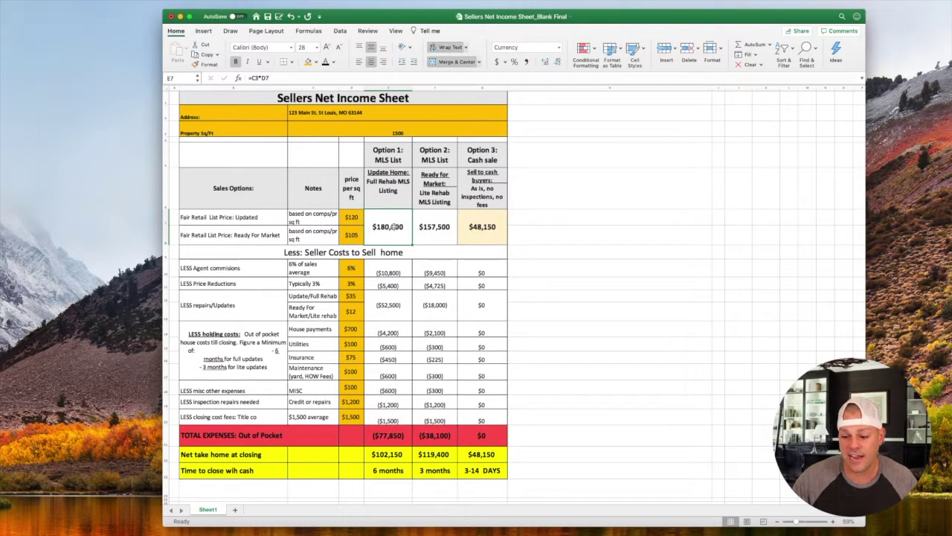
click(387, 455)
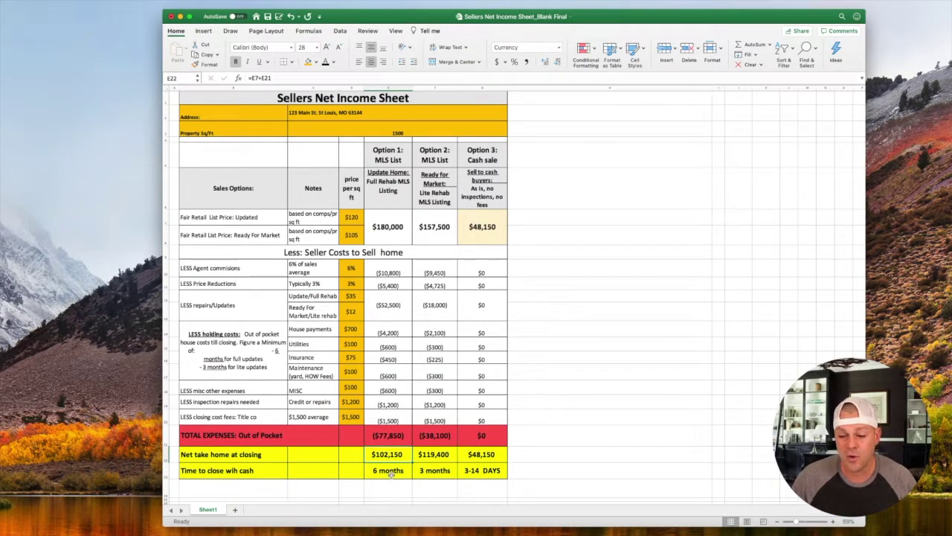
double_click(233, 476)
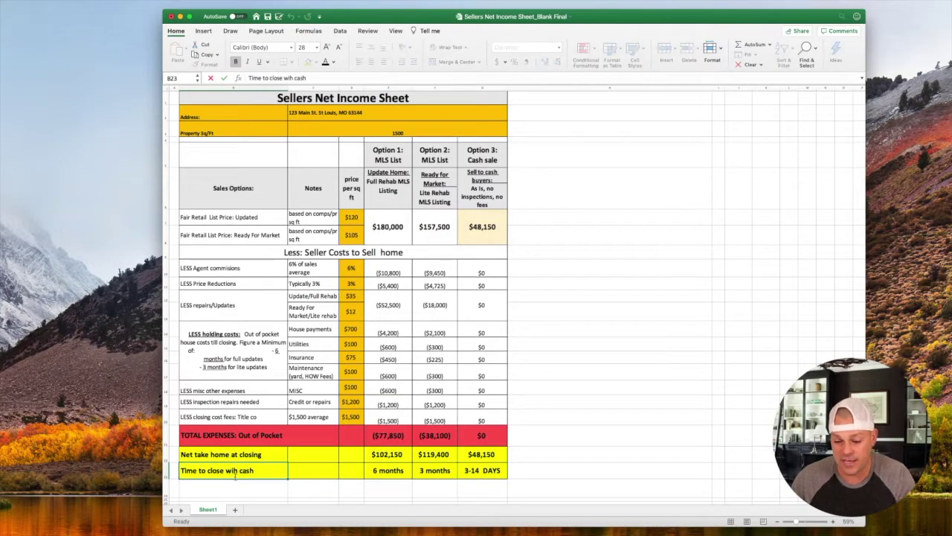
text(t)
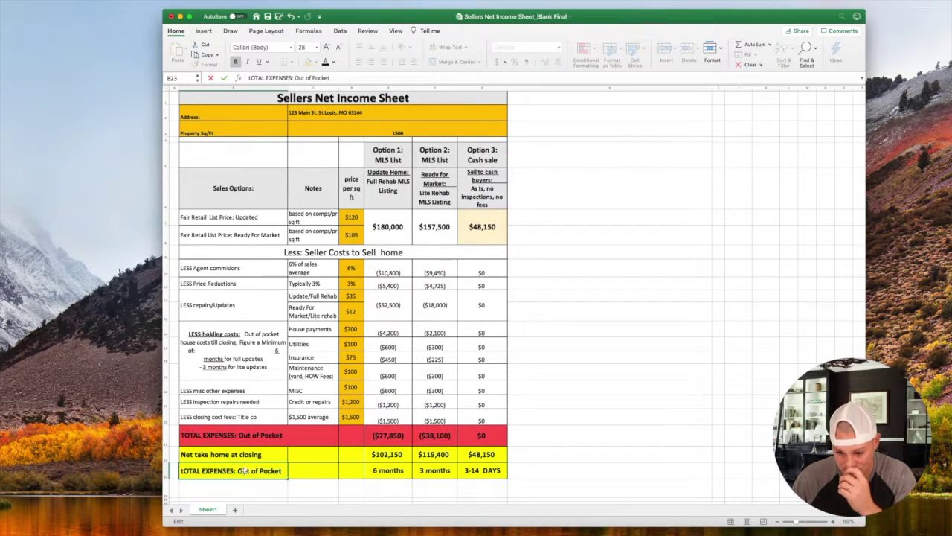
key(Delete)
click(205, 484)
key(super+z)
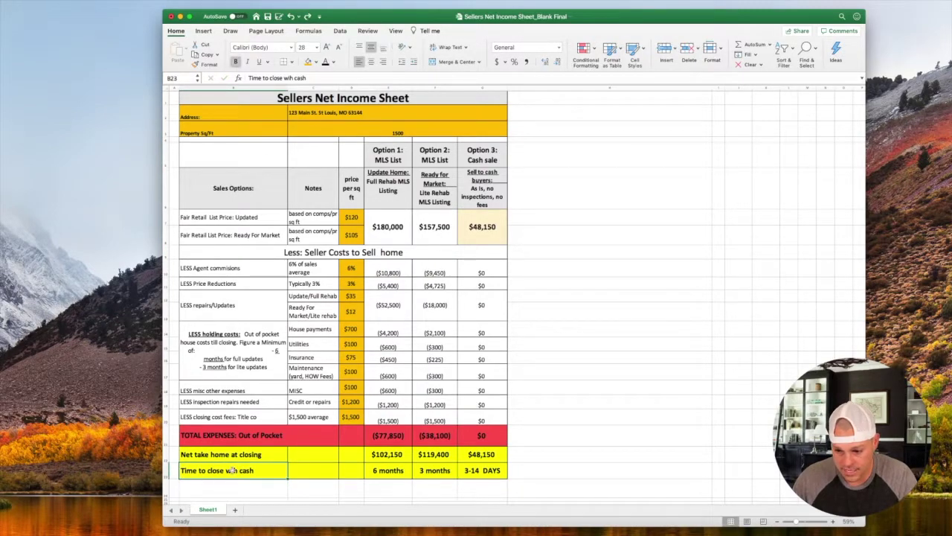
Correct the misspelled label of the closing time row to "Time to close with cash".
double_click(233, 470)
text(t)
key(Tab)
click(390, 474)
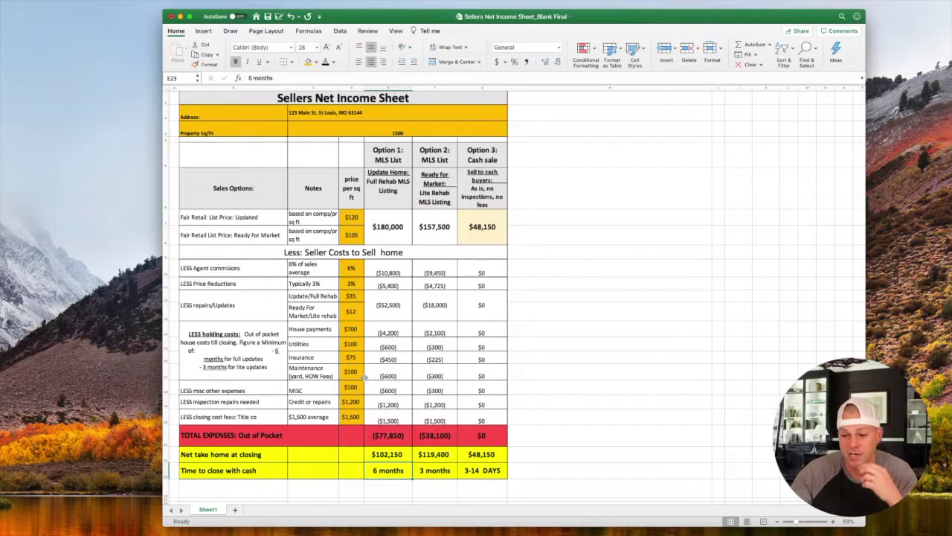
Correct the maintenance note in the holding costs to "Maintenance (yard, HOA Fees)".
double_click(318, 376)
key(BackSpace)
text(A)
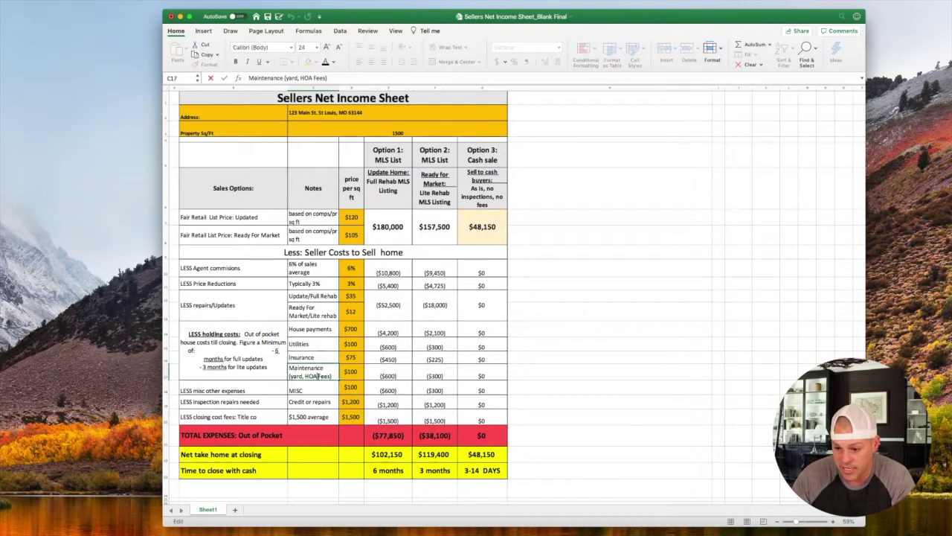
click(575, 374)
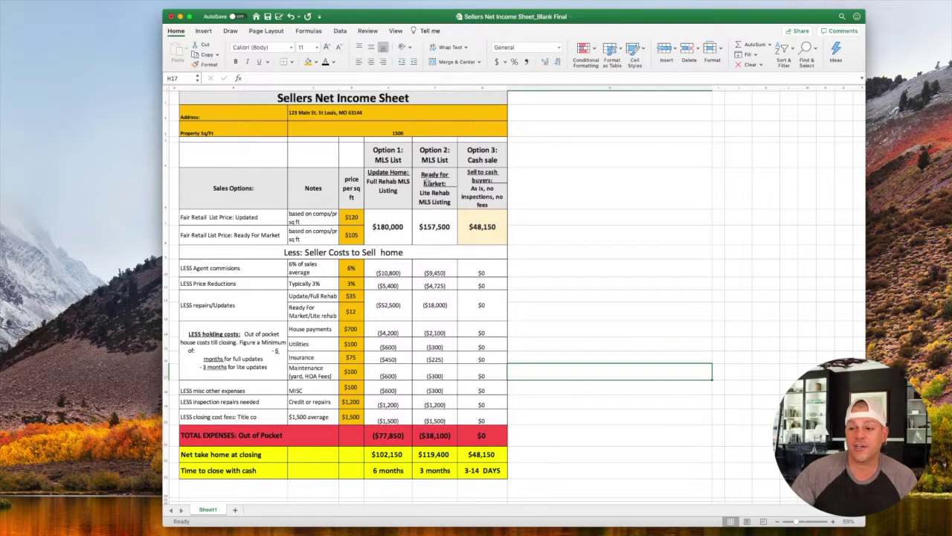
Examine the Option 2 list price formula and the Ready For Market price per square foot it uses.
click(426, 235)
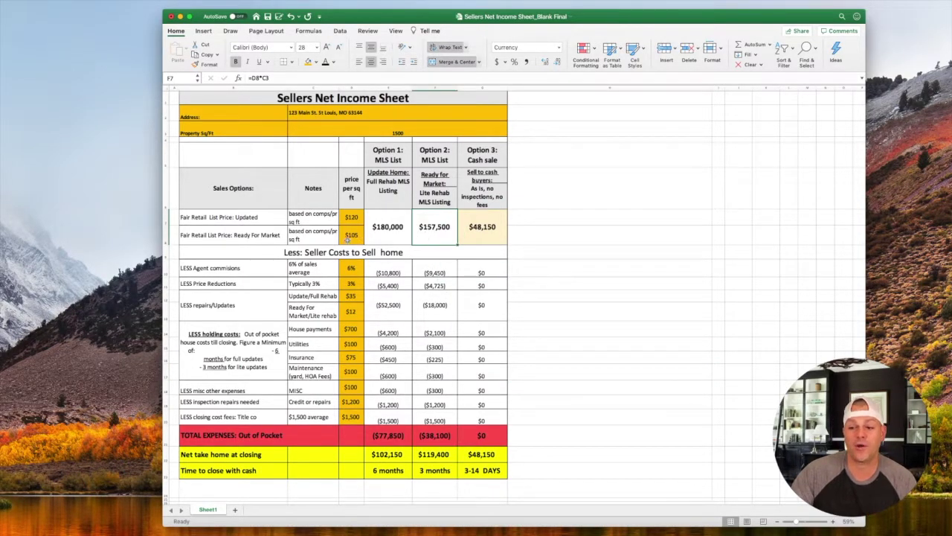
click(347, 237)
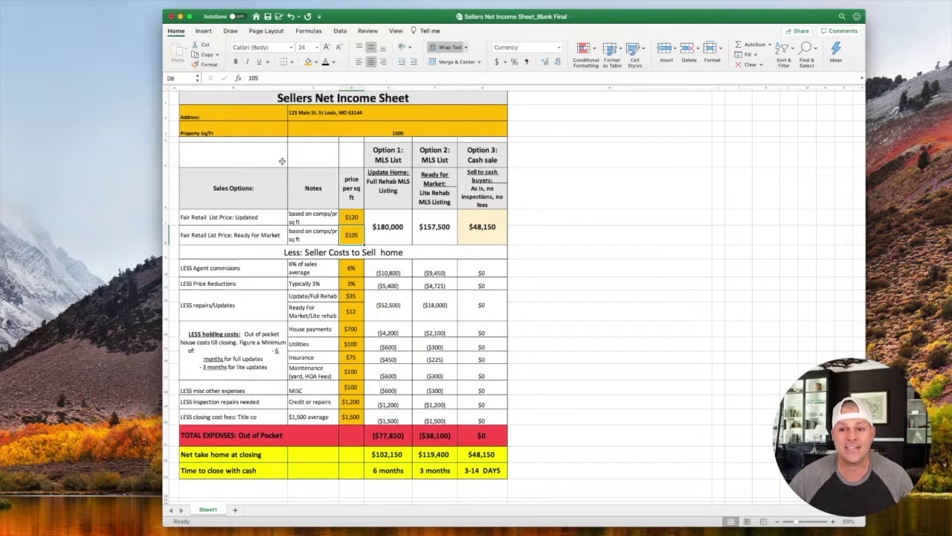
Examine Option 2's square footage and per-square-foot inputs, and the formulas for its repairs, agent commissions and total expenses.
click(74, 22)
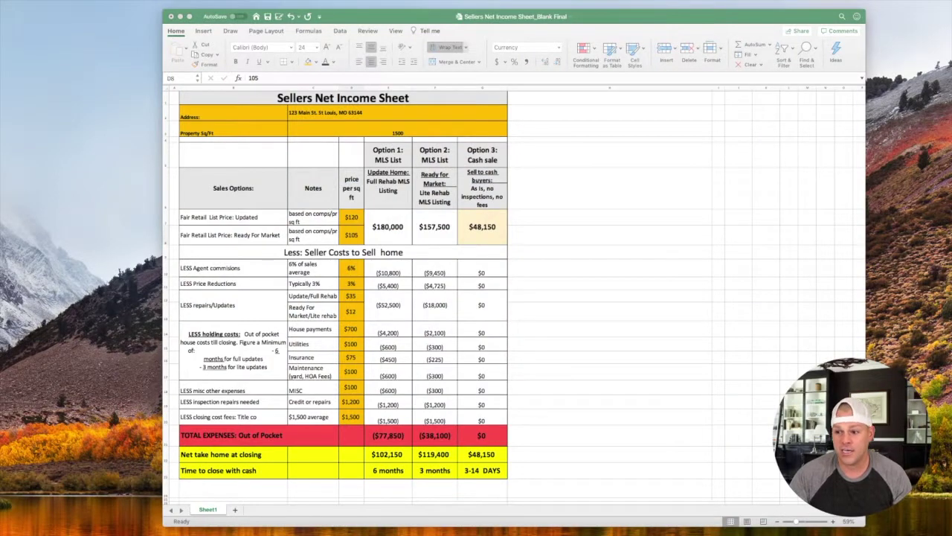
click(414, 133)
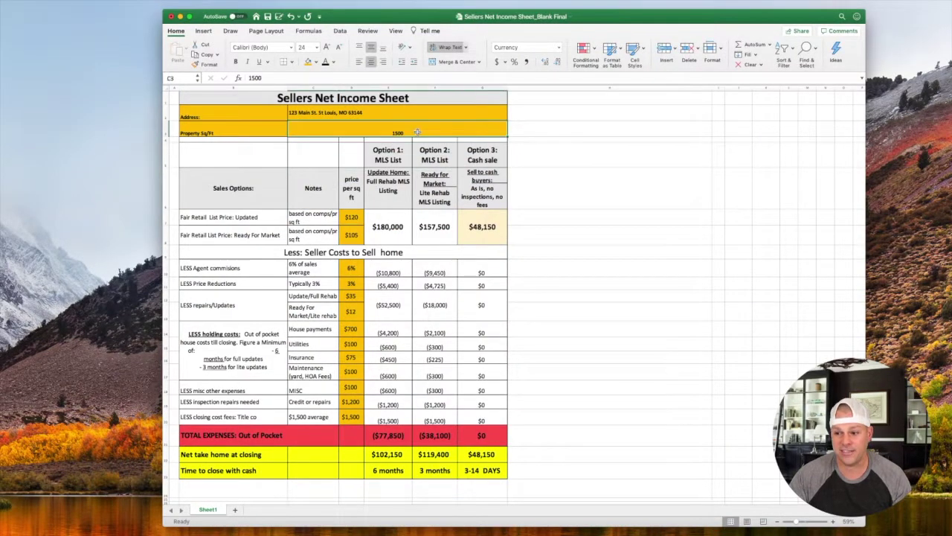
click(431, 240)
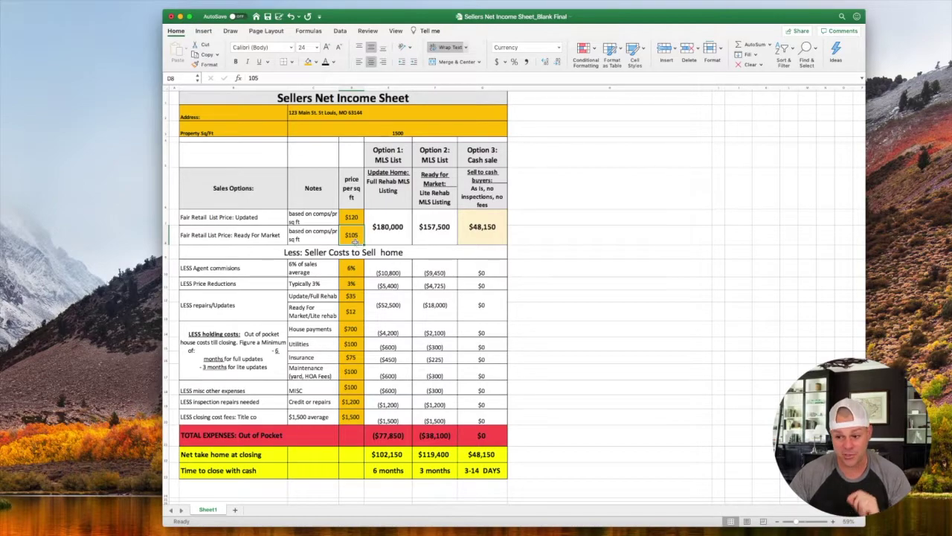
click(352, 319)
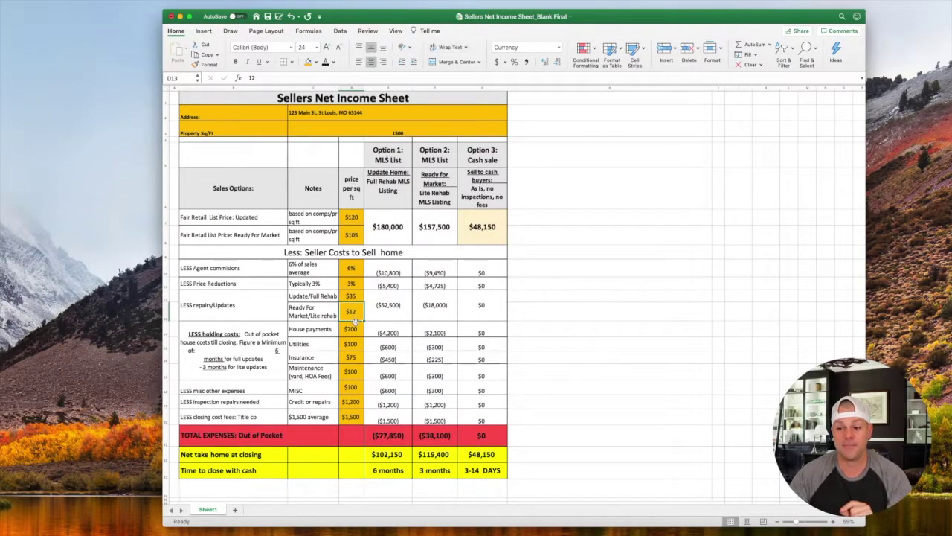
click(435, 317)
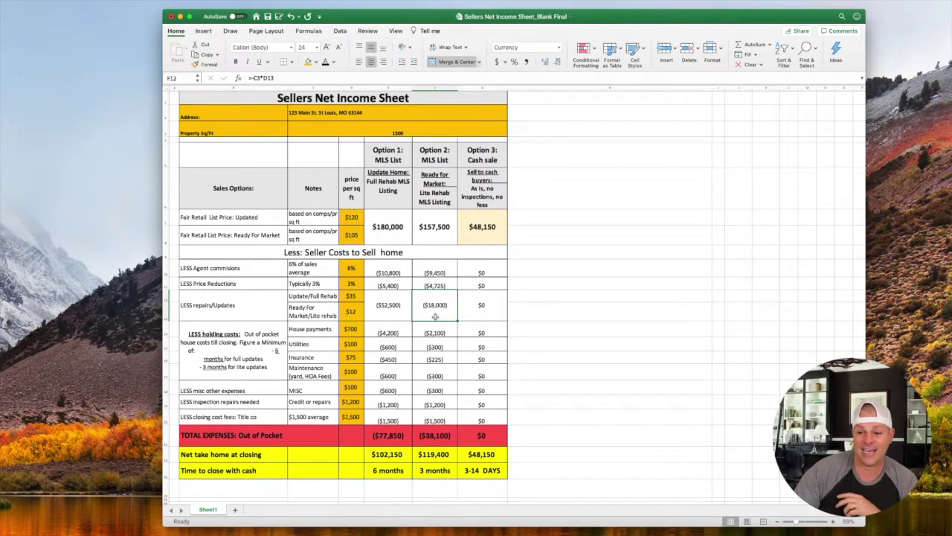
click(439, 272)
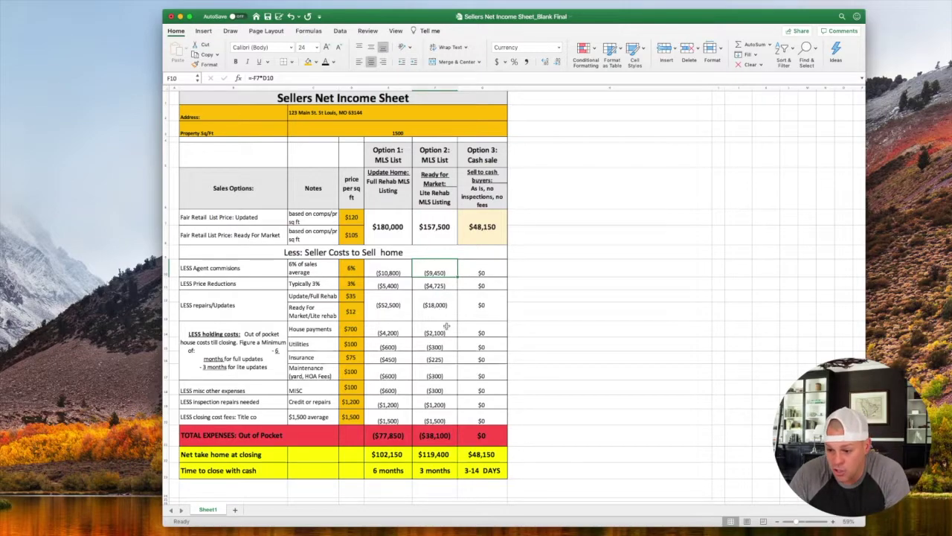
click(450, 434)
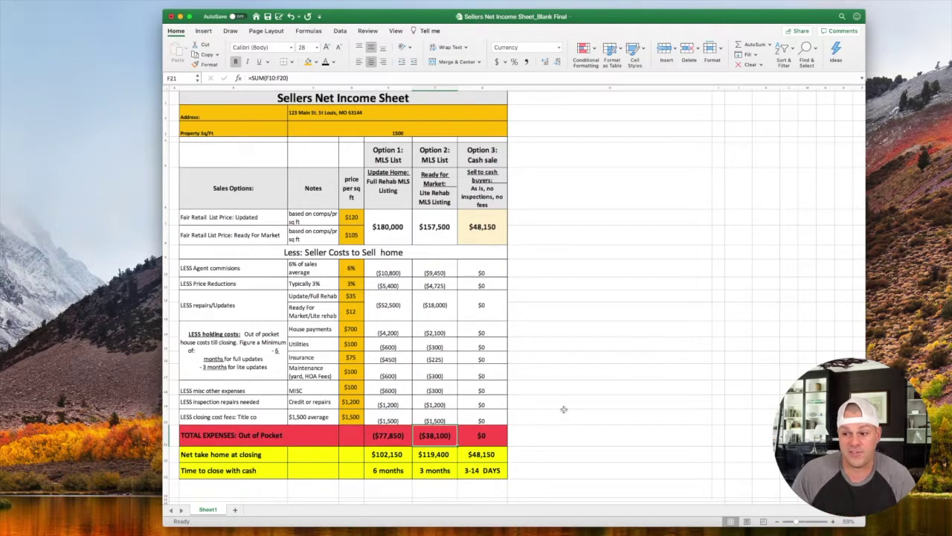
click(432, 86)
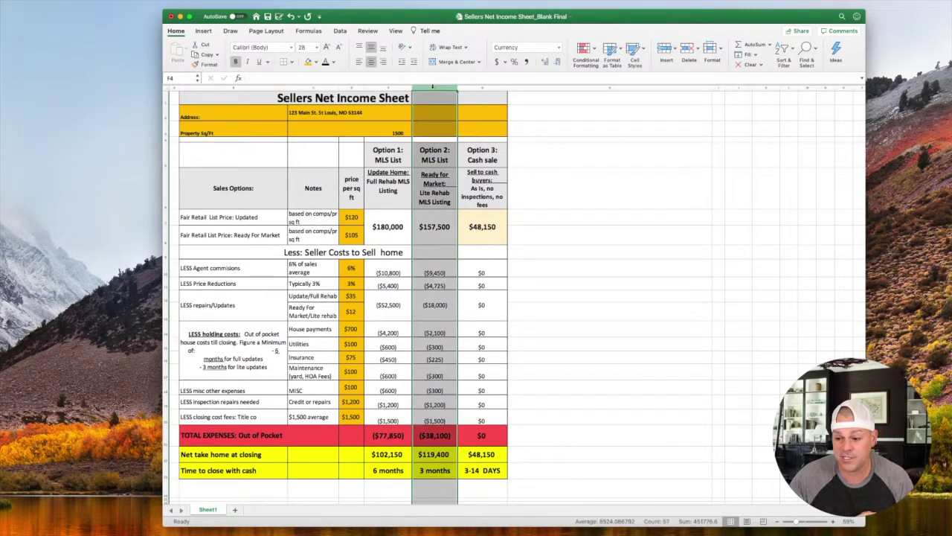
Examine Option 2's net take home formula with its list price, total expenses and closing time, and compare its net with Option 1's.
scroll(548, 358, down, 1)
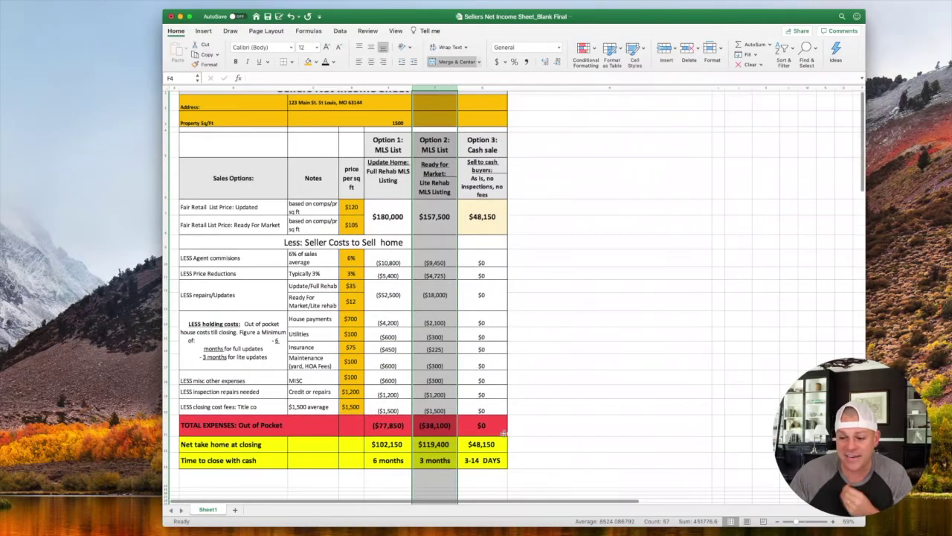
click(241, 453)
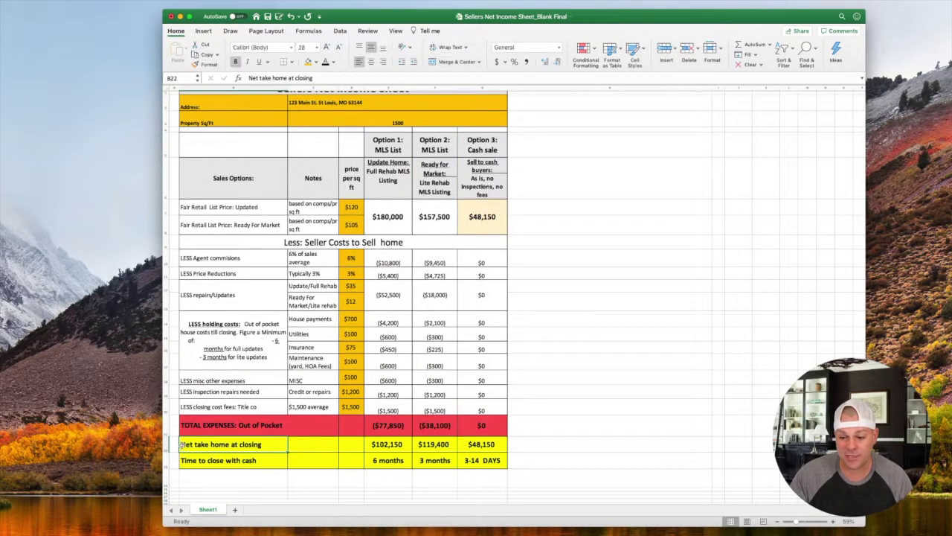
click(430, 446)
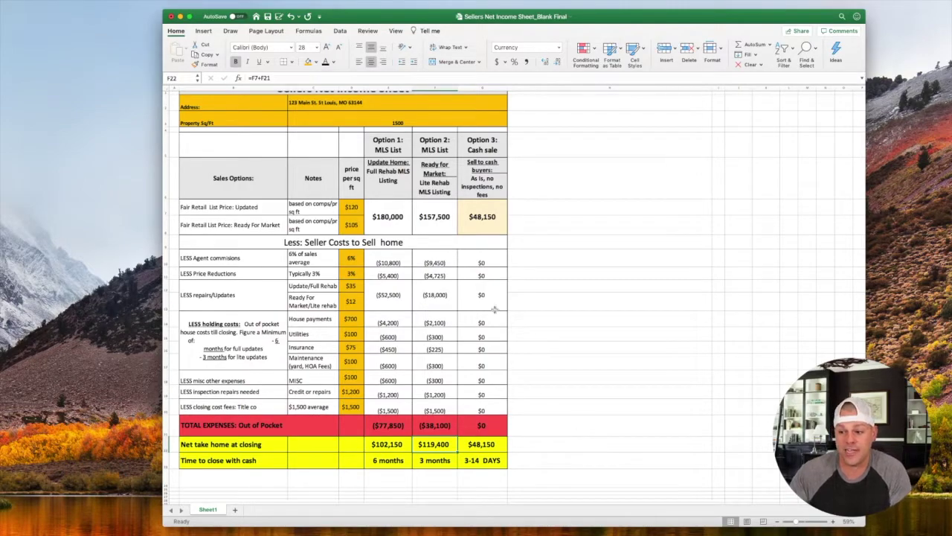
click(439, 224)
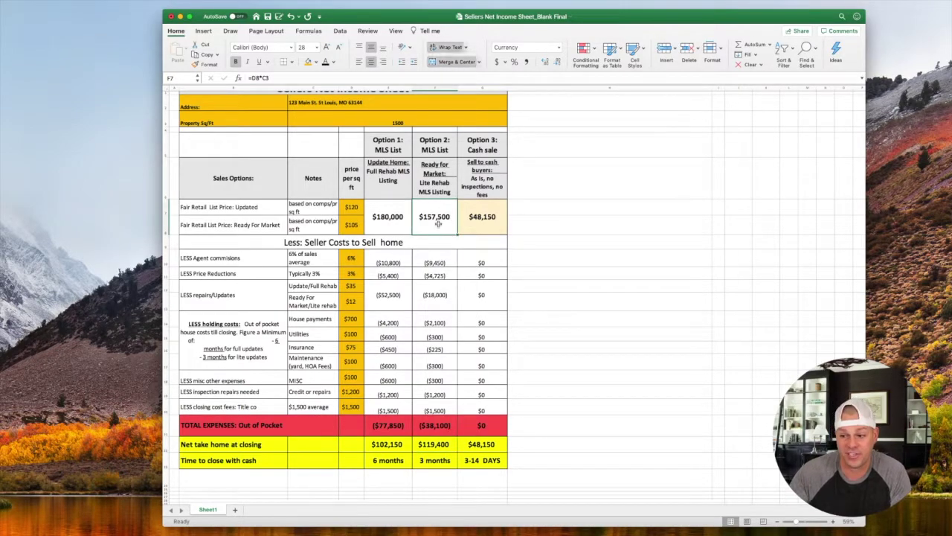
click(435, 425)
click(431, 445)
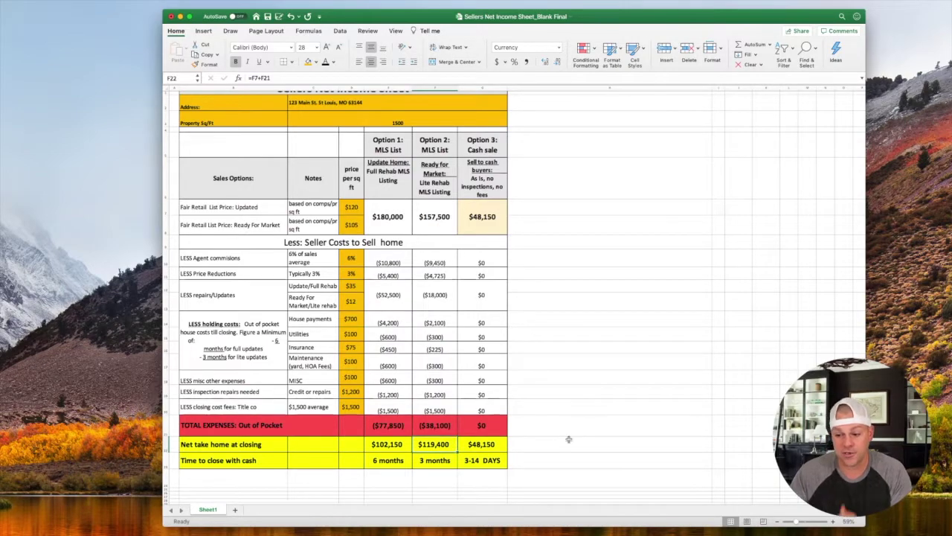
click(433, 464)
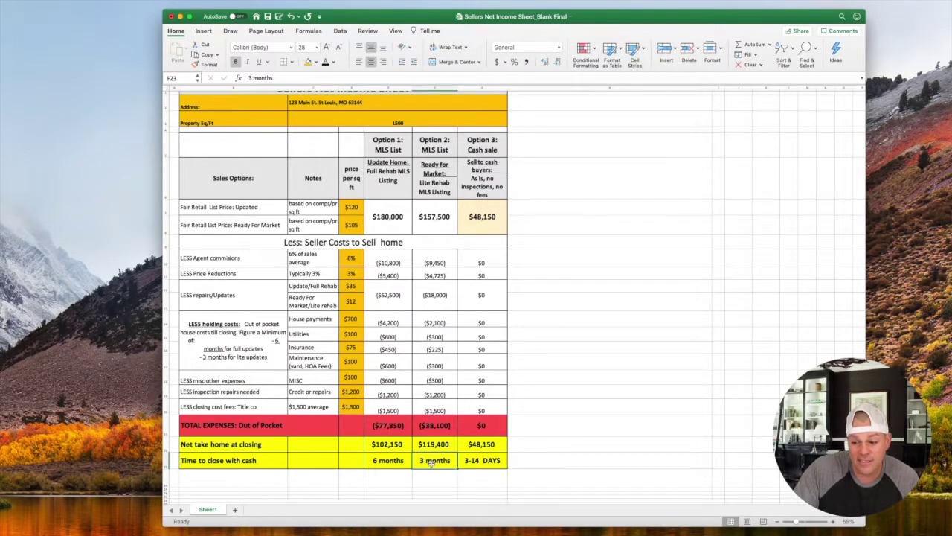
click(433, 427)
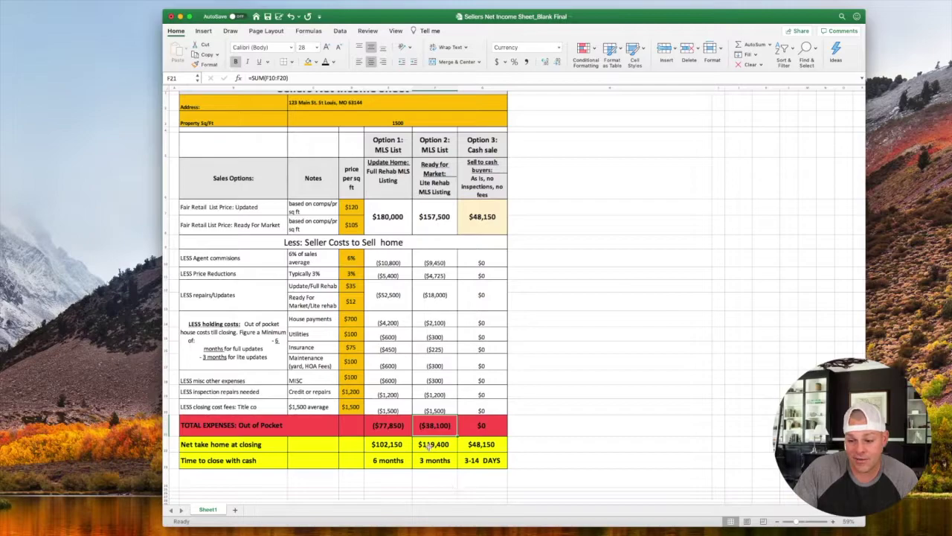
drag(370, 446, 430, 444)
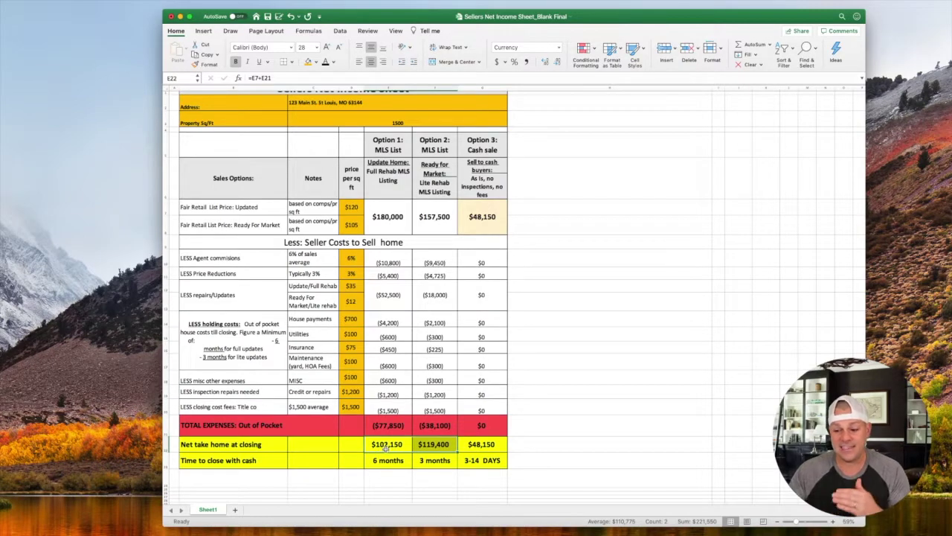
right_click(164, 445)
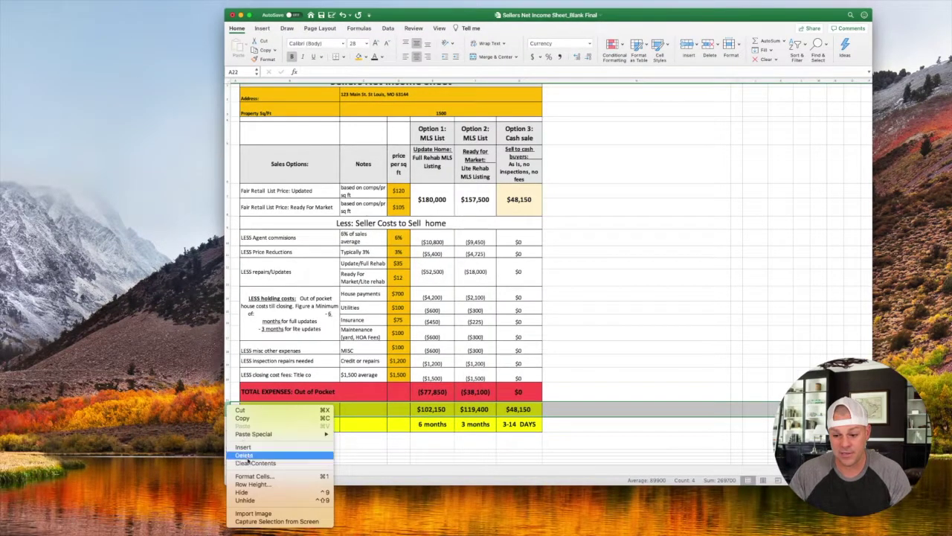
click(243, 446)
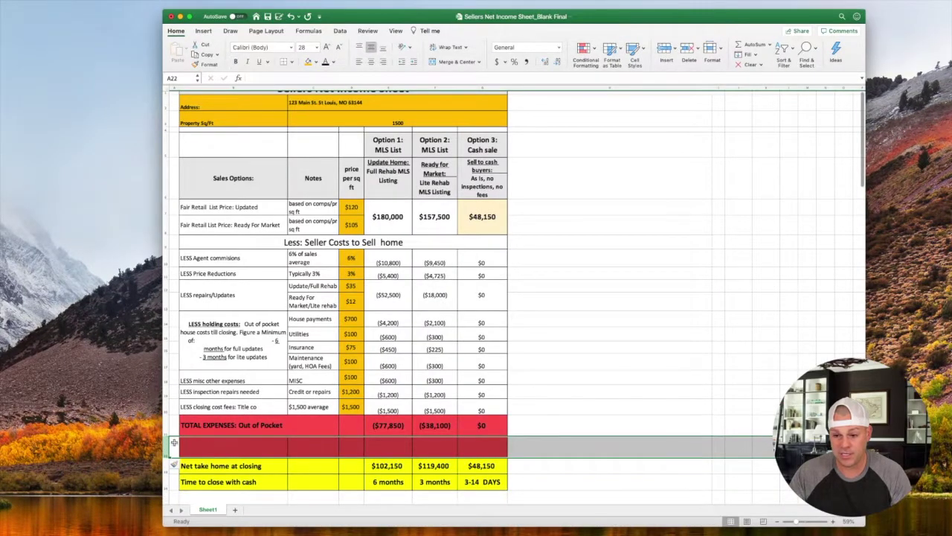
key(super+z)
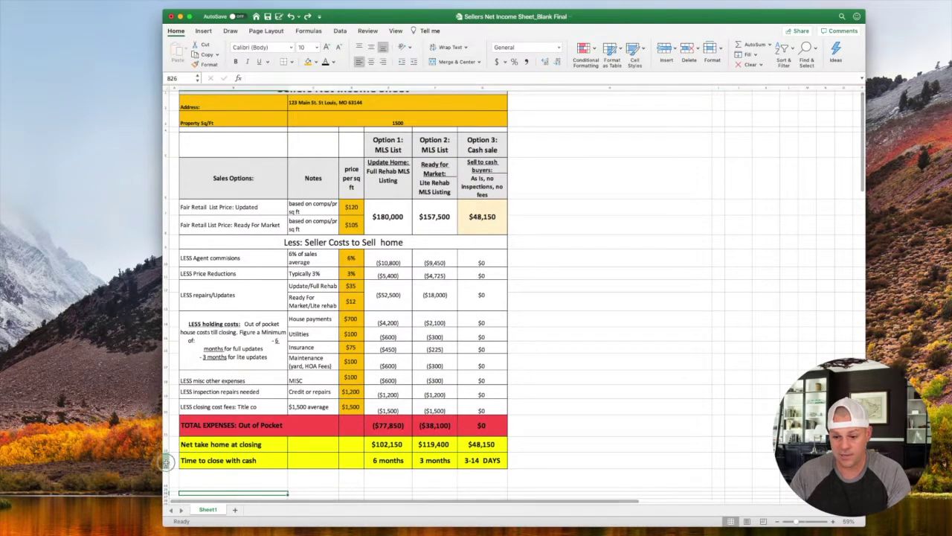
Insert an empty row between the net take home and time to close rows and select its label cell.
right_click(167, 461)
key(Escape)
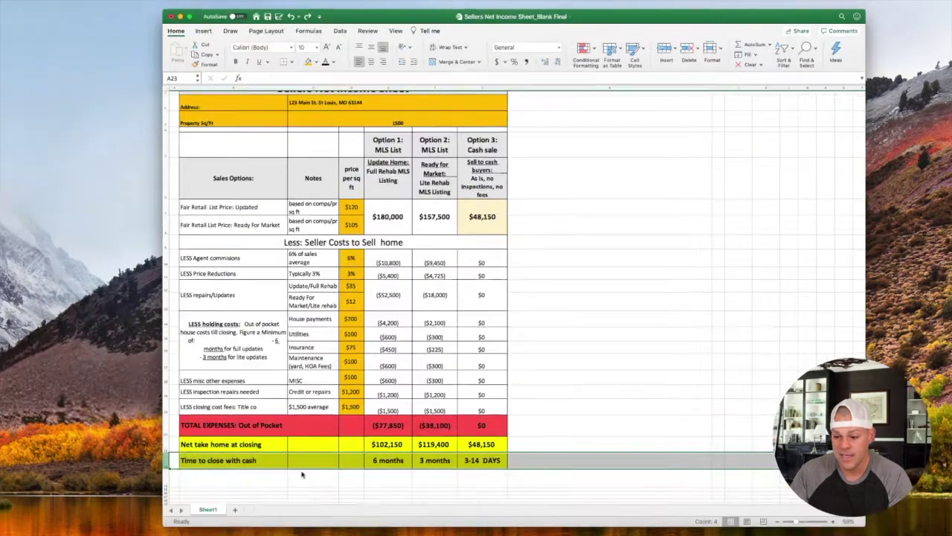
key(ctrl+shift+=)
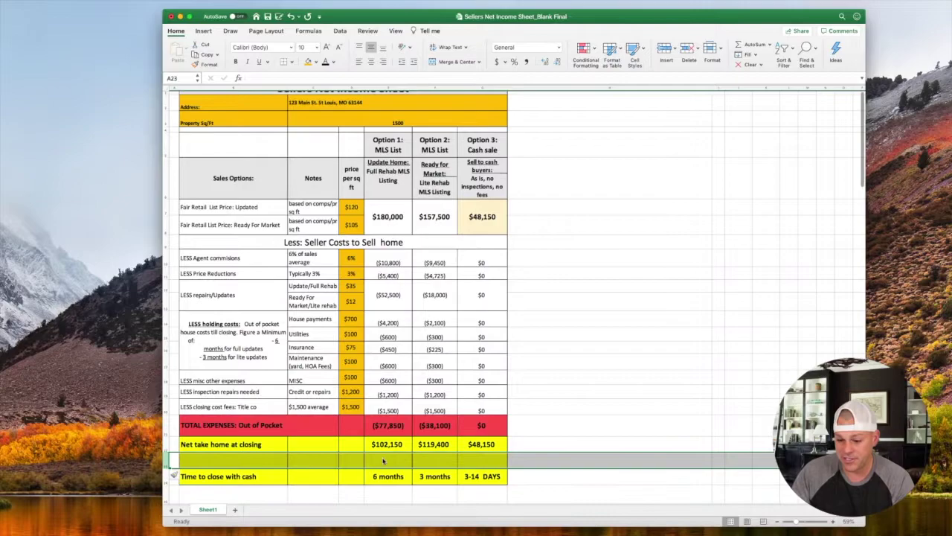
click(218, 459)
text(NET NET)
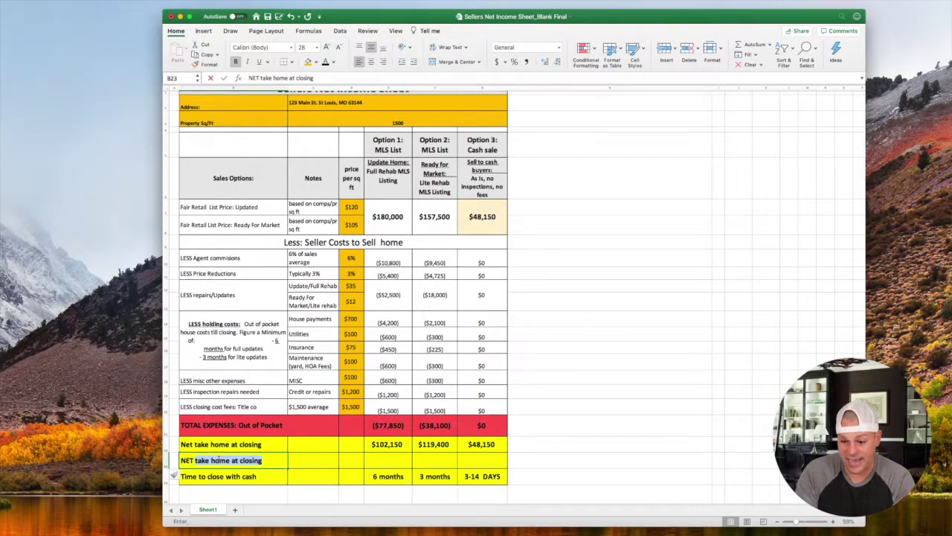
text(AFTER THERY)
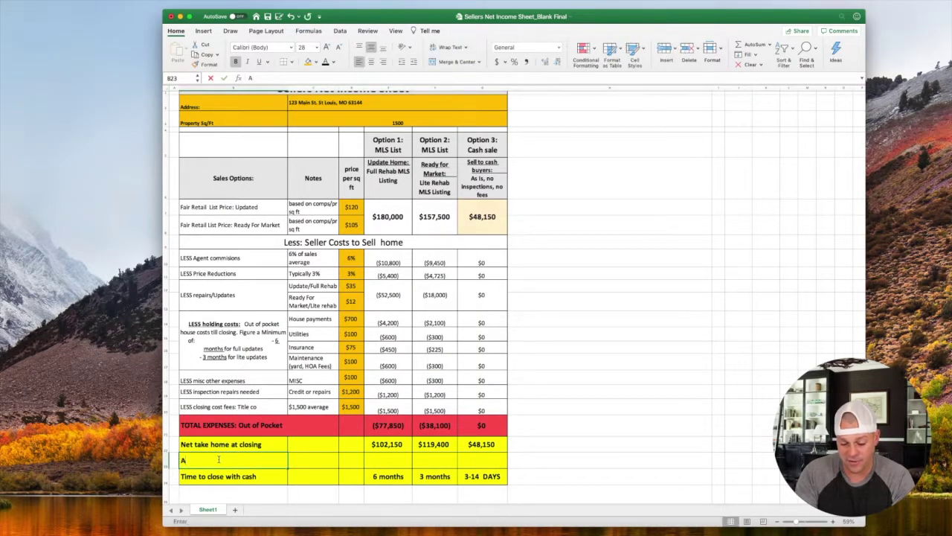
key(BackSpace)
key(BackSpace)
text(IR MOV)
key(BackSpace)
drag(236, 461, 180, 461)
text(MOrtage)
key(BackSpace)
key(BackSpace)
key(BackSpace)
key(BackSpace)
key(BackSpace)
key(BackSpace)
Label the empty row below the net take home row "Less Mortgage".
text(Less)
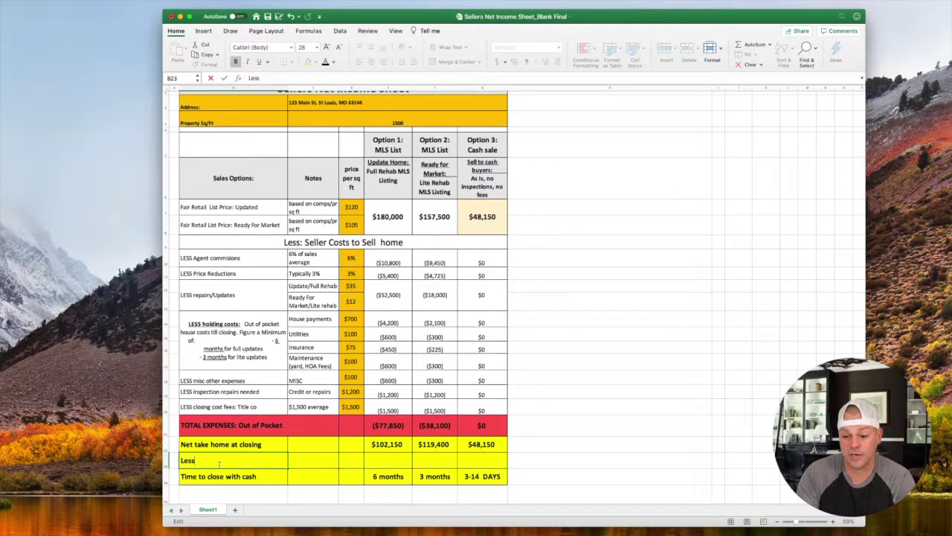
text( Mortgage)
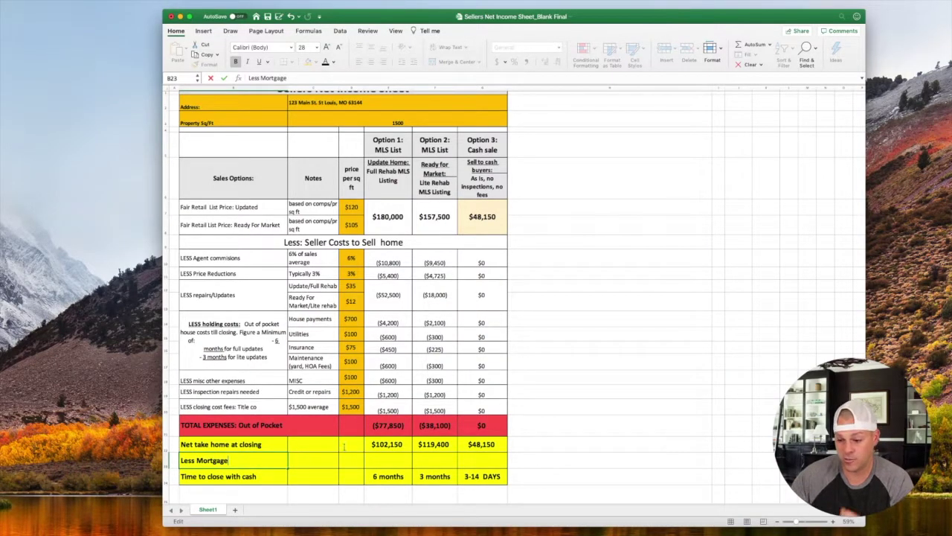
click(400, 461)
click(439, 460)
scroll(566, 254, up, 2)
scroll(566, 254, down, 2)
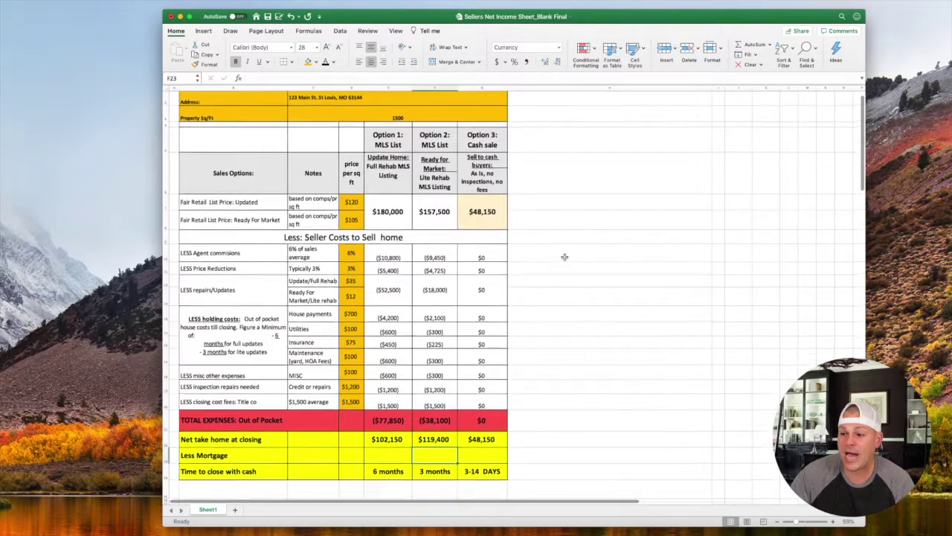
Examine the formula behind Option 3's cash sale price and compare it with the Option 1 column.
scroll(526, 185, down, 1)
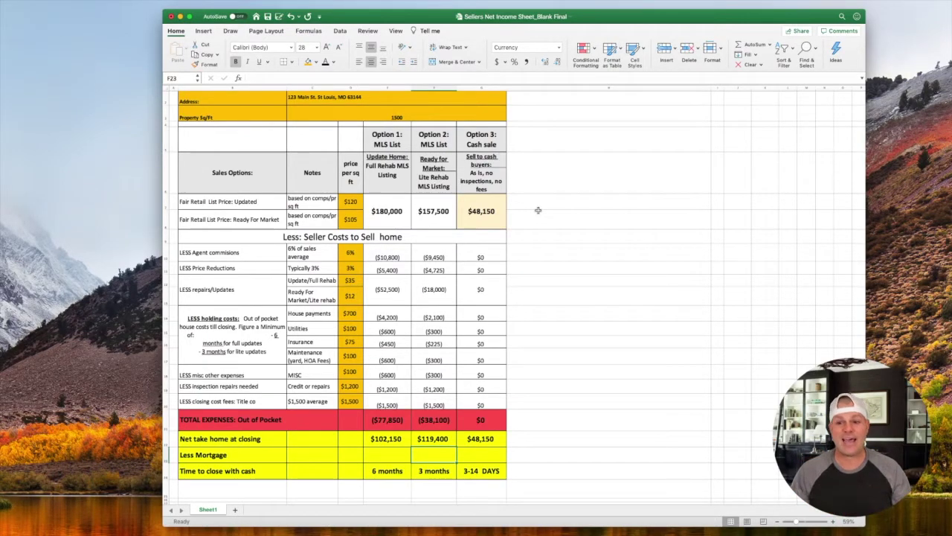
click(480, 212)
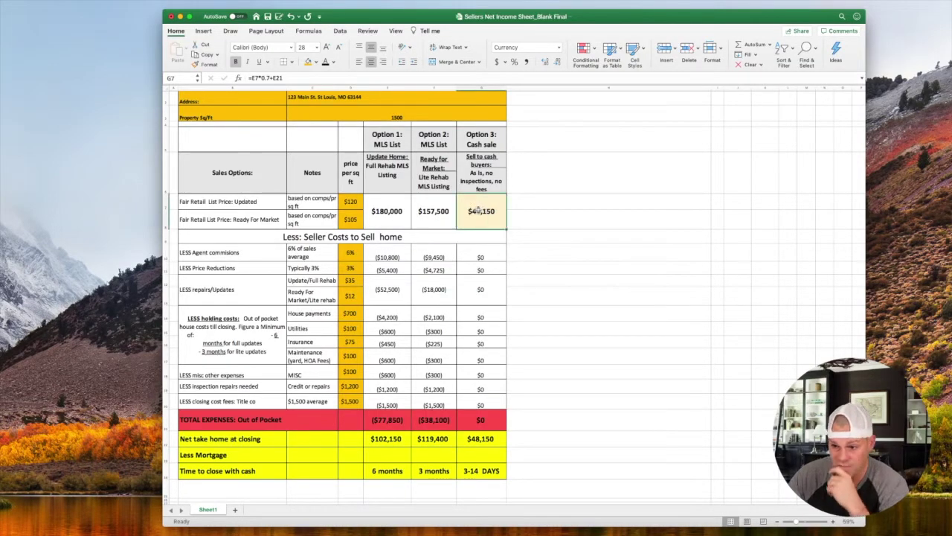
scroll(476, 192, down, 1)
scroll(474, 190, left, 1)
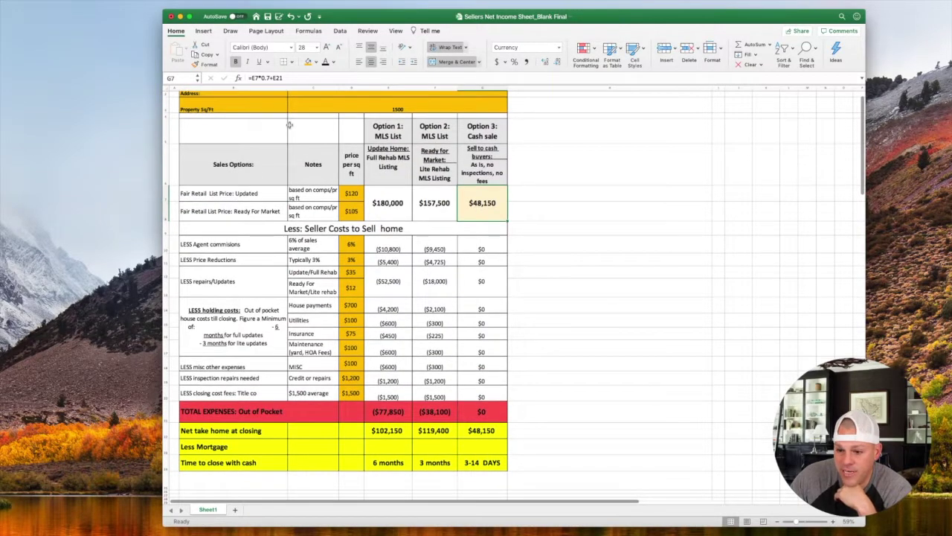
scroll(312, 113, up, 1)
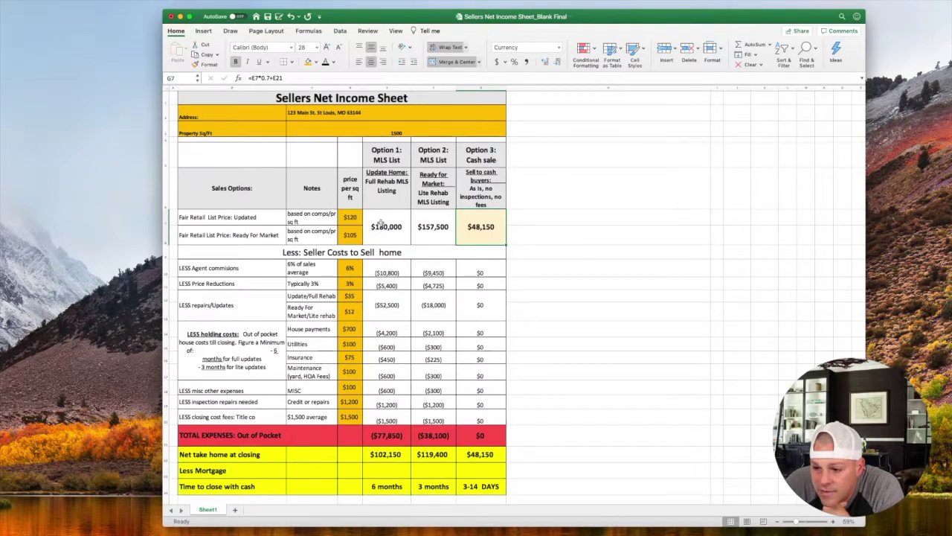
scroll(386, 228, left, 1)
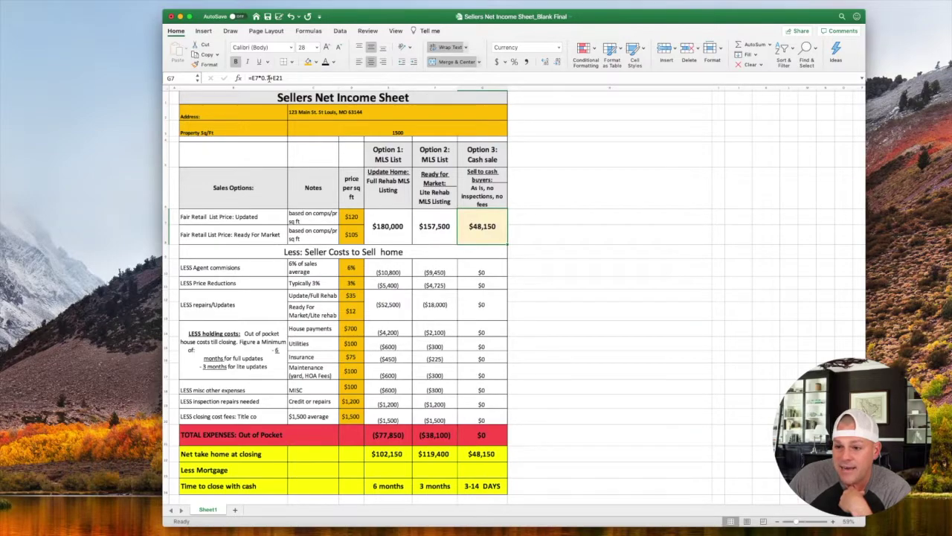
Change Option 3's cash sale price formula to =E7*0.7+E12 so that it uses Option 1's repairs instead of its total expenses.
click(268, 77)
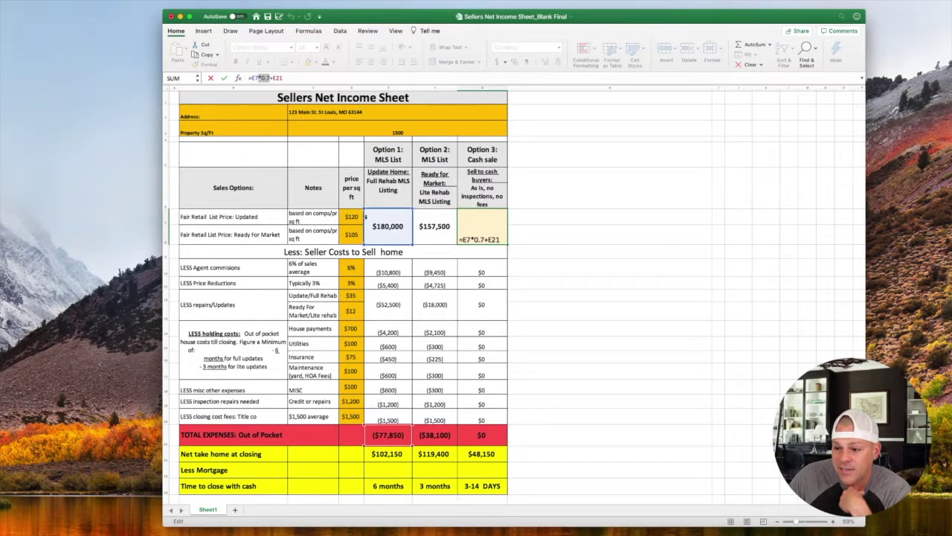
scroll(387, 232, down, 1)
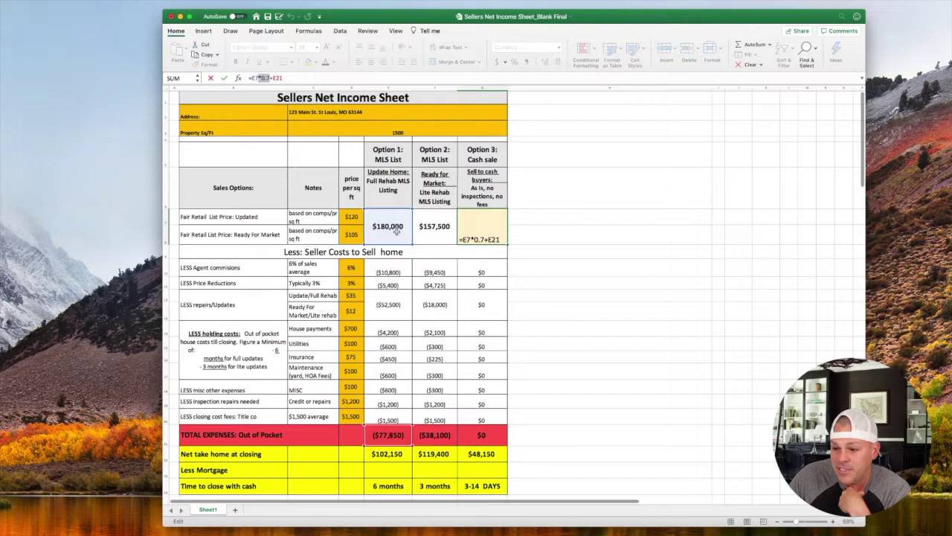
scroll(394, 232, left, 1)
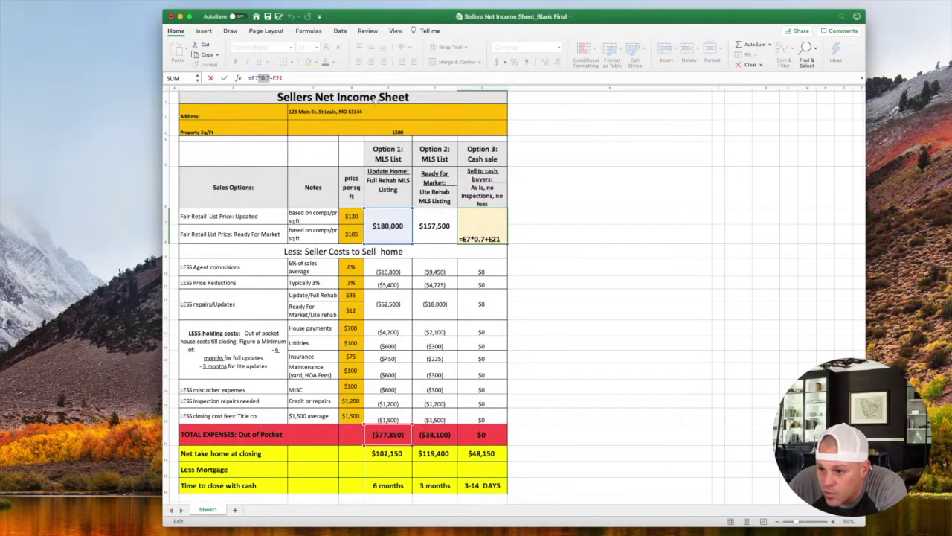
scroll(387, 434, right, 1)
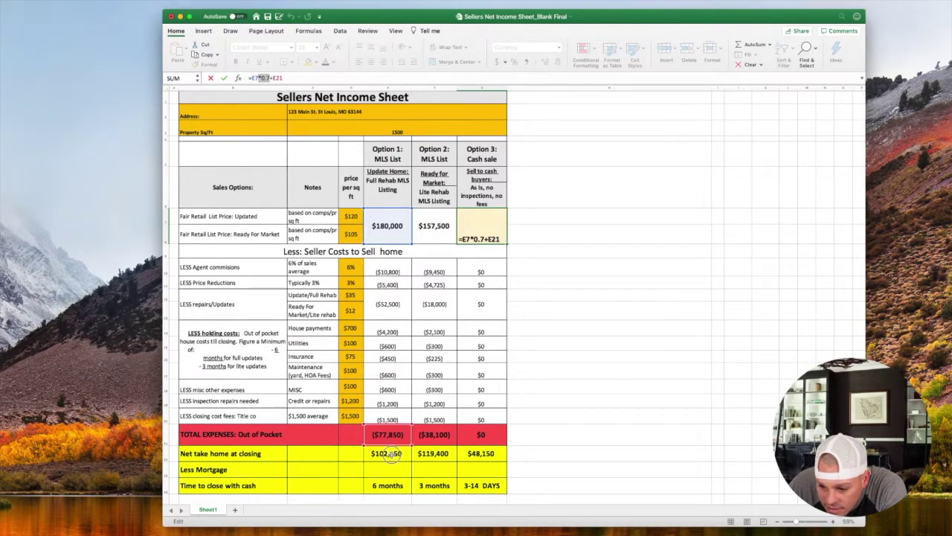
key(Return)
click(388, 437)
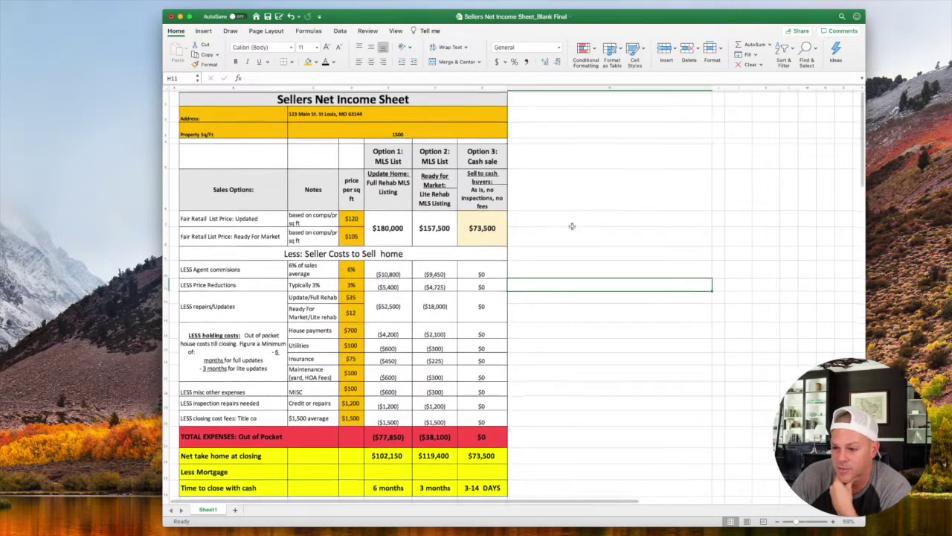
Examine the revised cash sale formula, highlighting its 0.7 multiplier and its reference to Option 1's repairs cost.
click(480, 229)
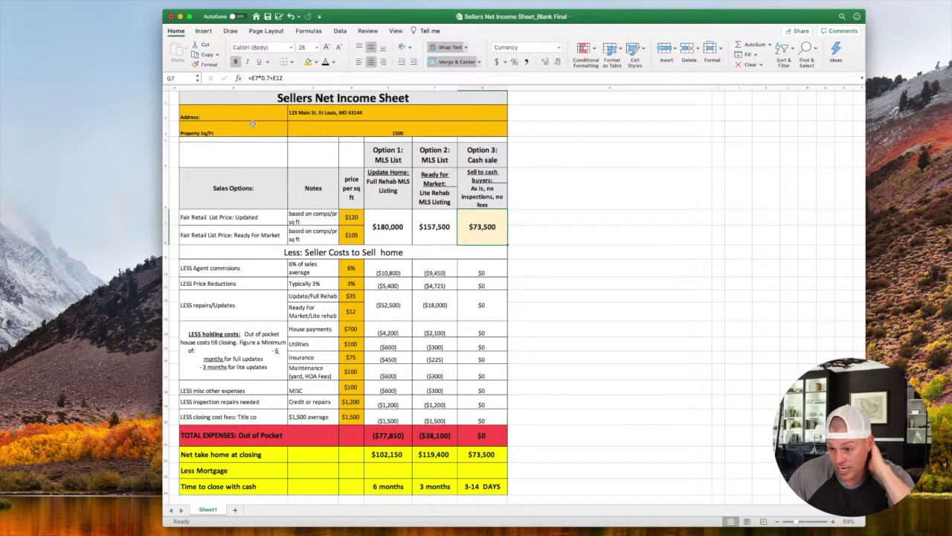
scroll(253, 124, down, 1)
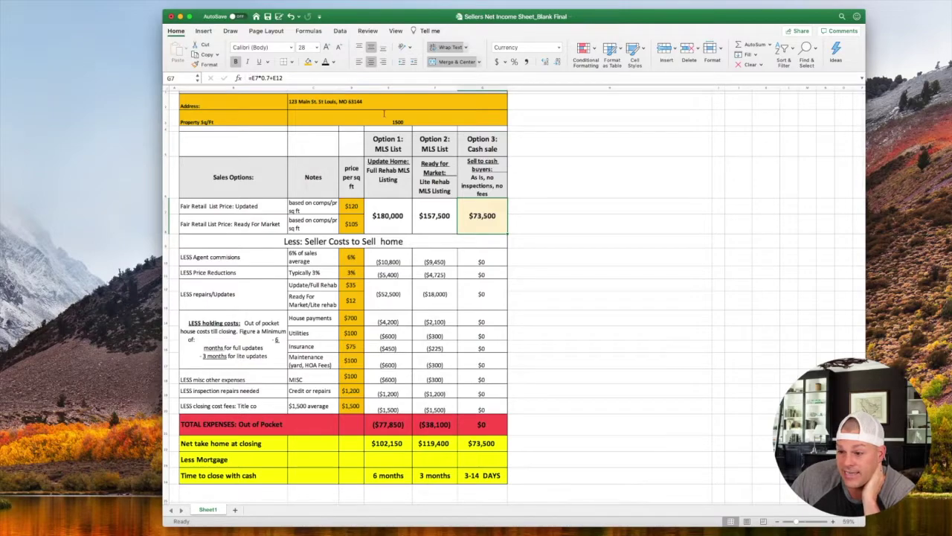
double_click(477, 212)
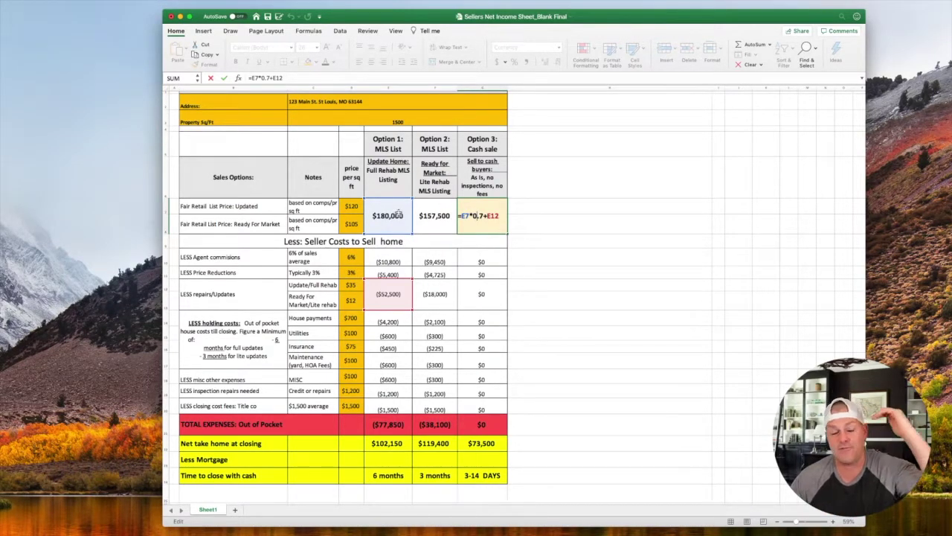
scroll(381, 207, up, 1)
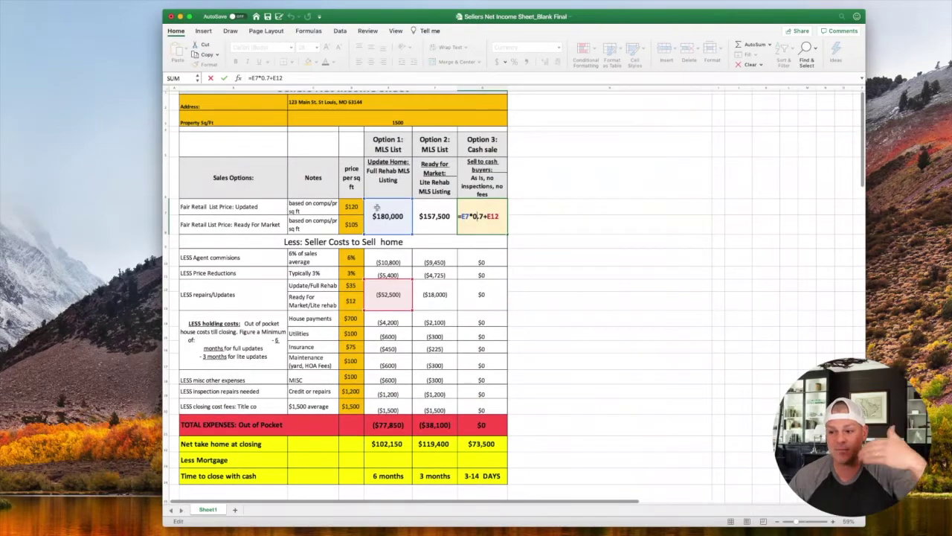
drag(268, 77, 259, 77)
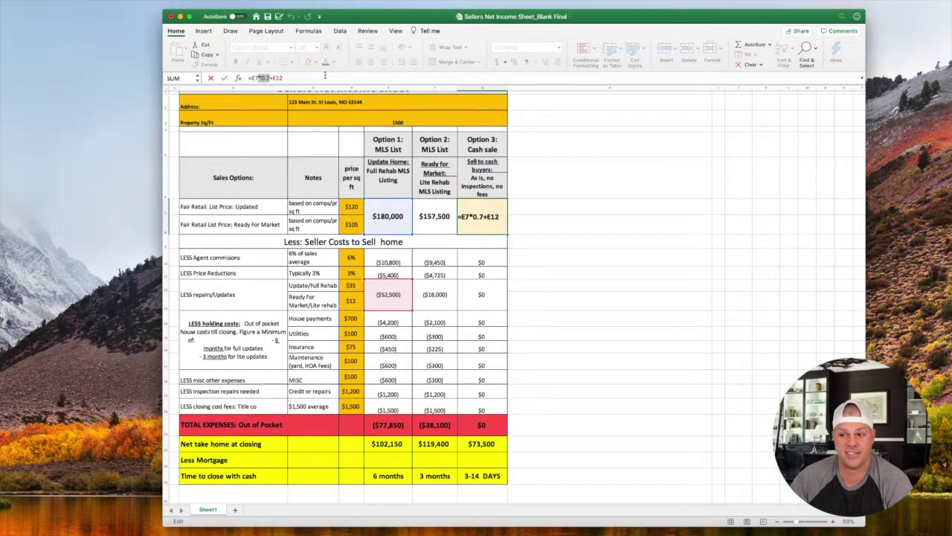
double_click(276, 77)
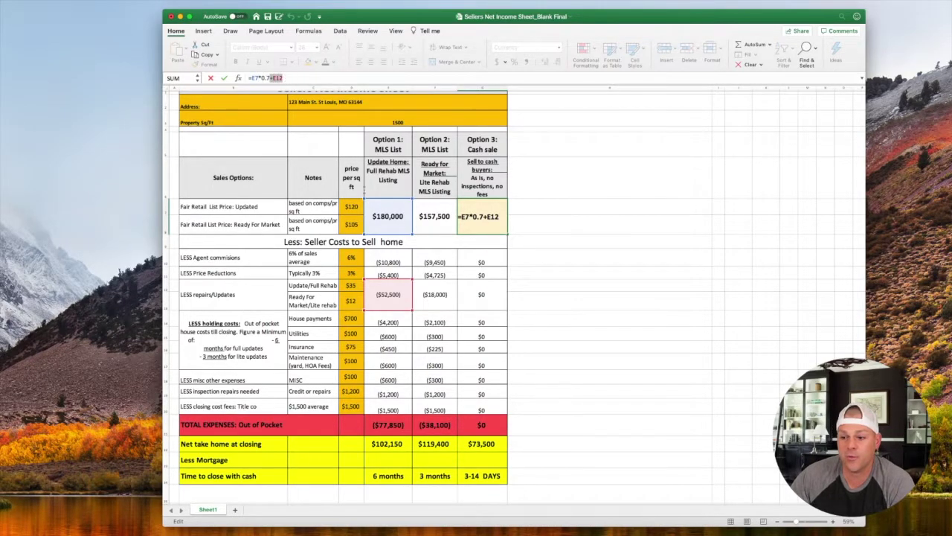
scroll(392, 303, right, 1)
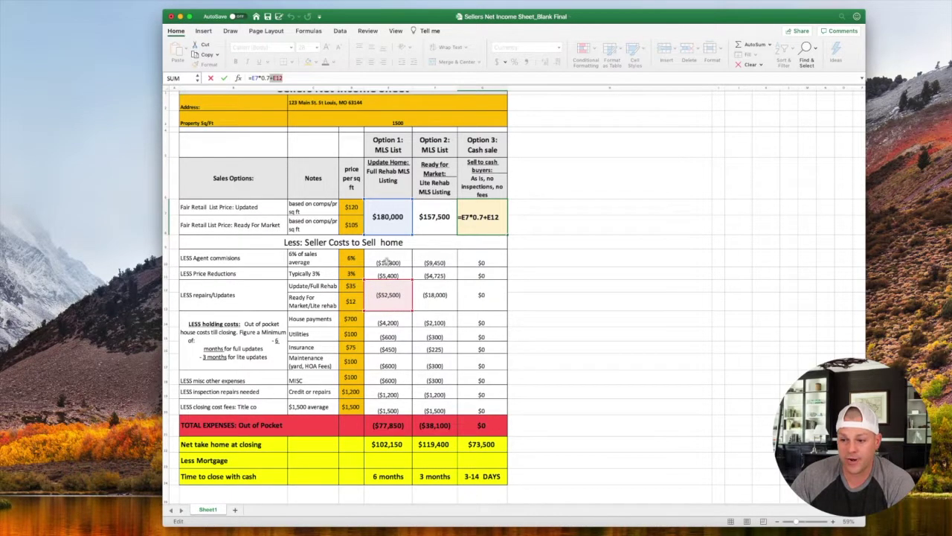
scroll(335, 223, down, 1)
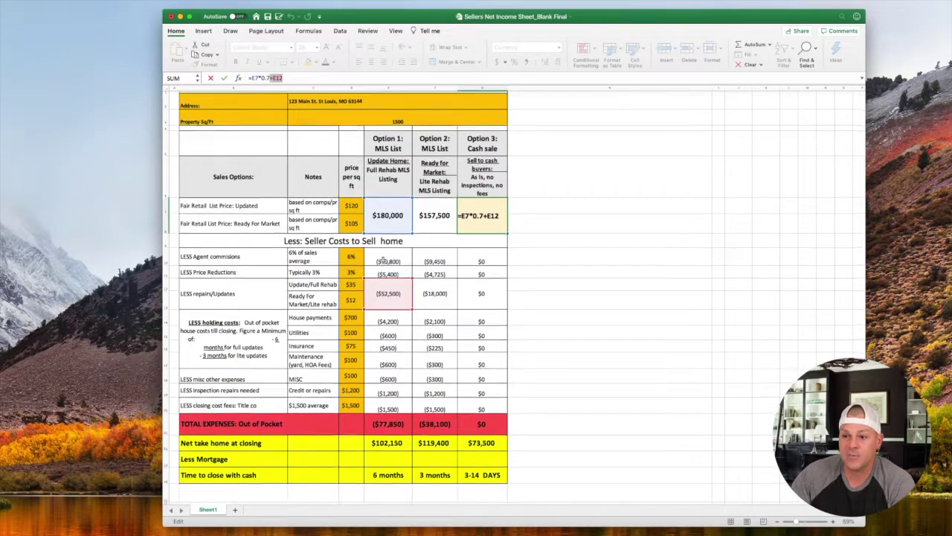
double_click(264, 78)
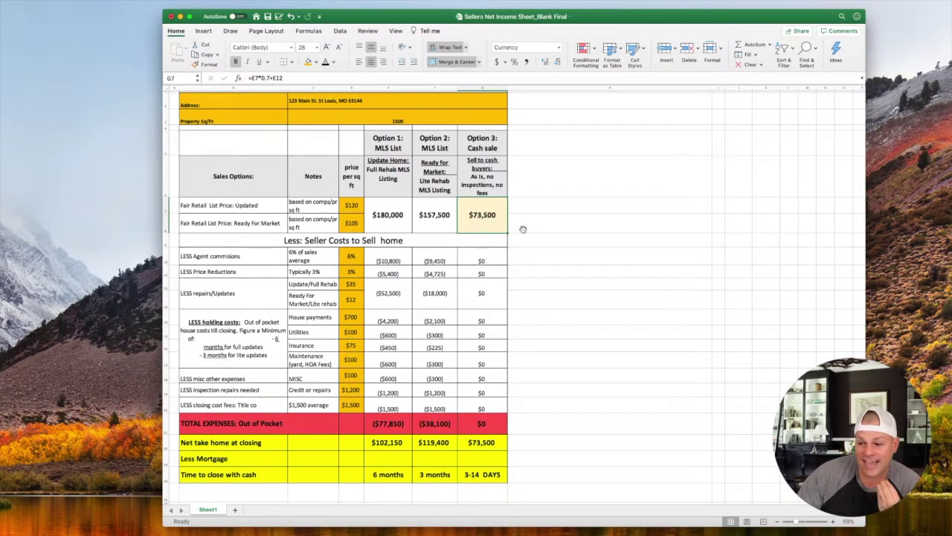
Examine Option 3's net take home formula and its total expenses formula.
scroll(524, 245, down, 3)
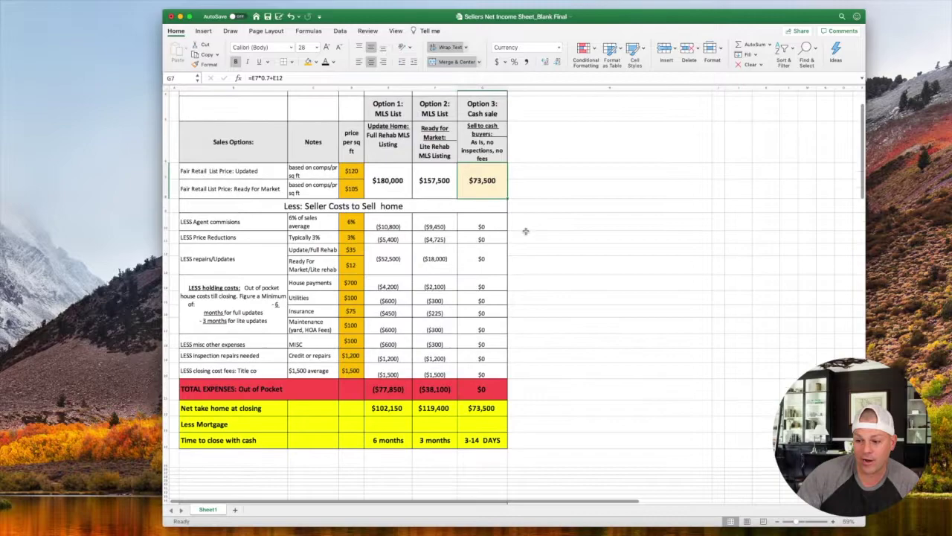
scroll(574, 323, down, 2)
scroll(569, 325, up, 4)
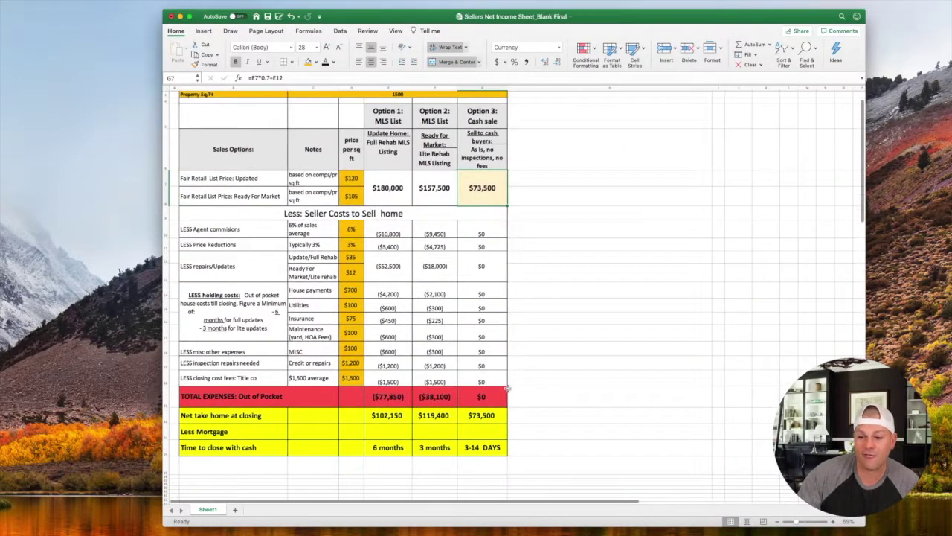
scroll(608, 430, down, 3)
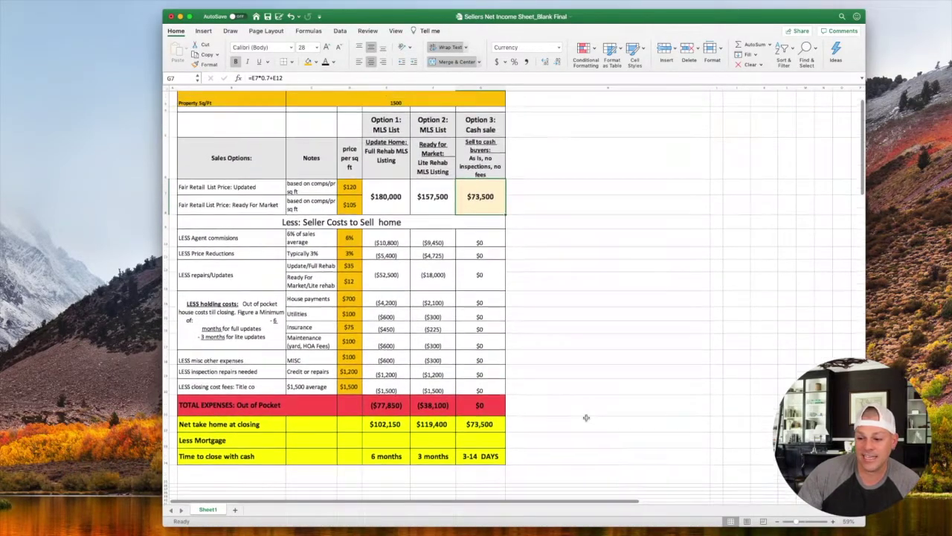
click(495, 428)
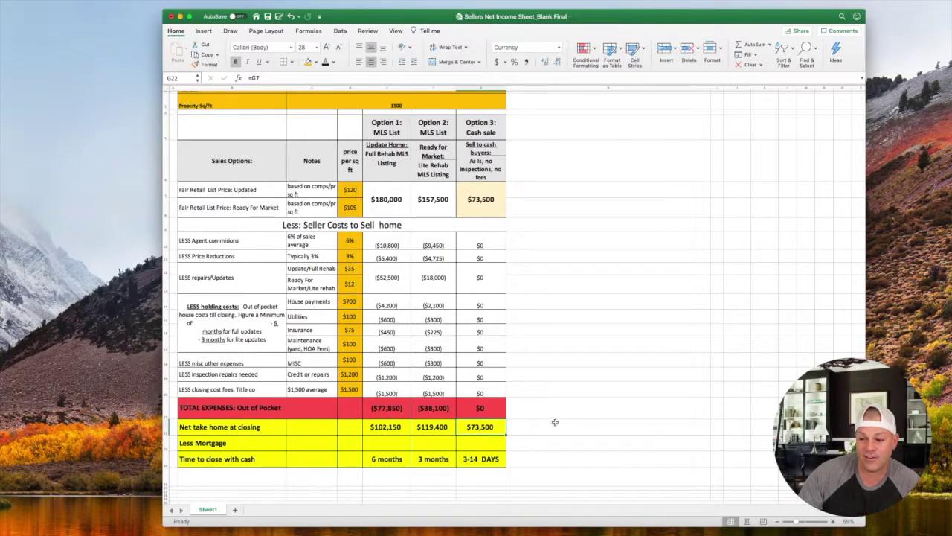
click(482, 412)
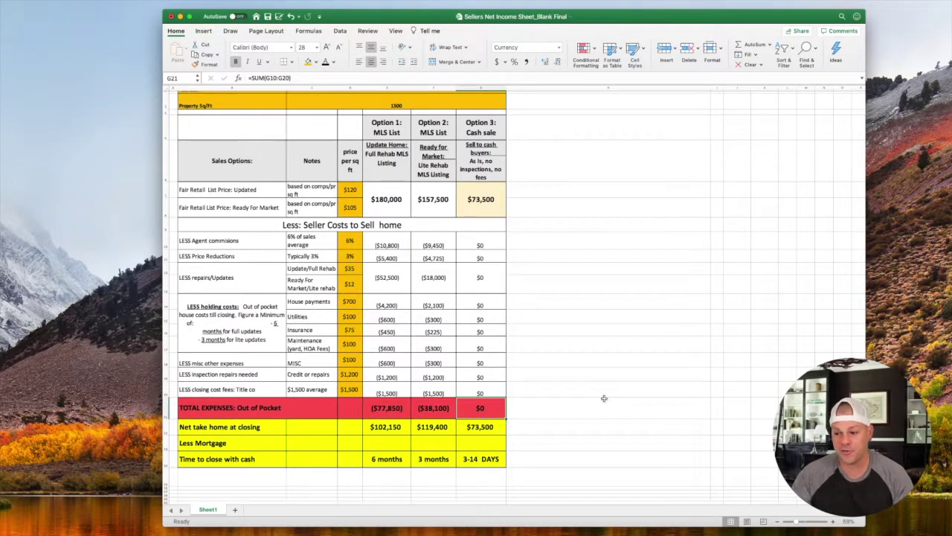
Review the Less Mortgage row across all three options and Option 3's time to close with cash.
click(479, 445)
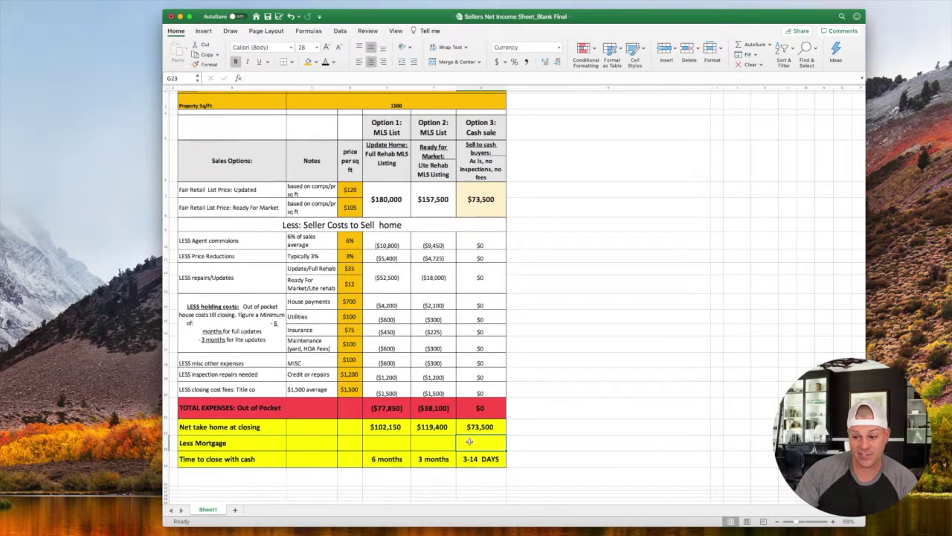
drag(236, 443, 493, 445)
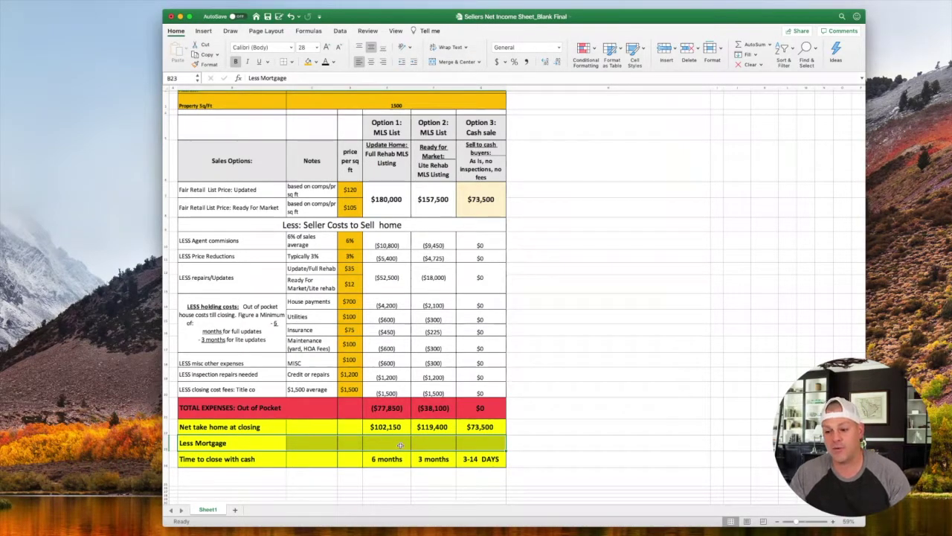
click(514, 443)
click(487, 458)
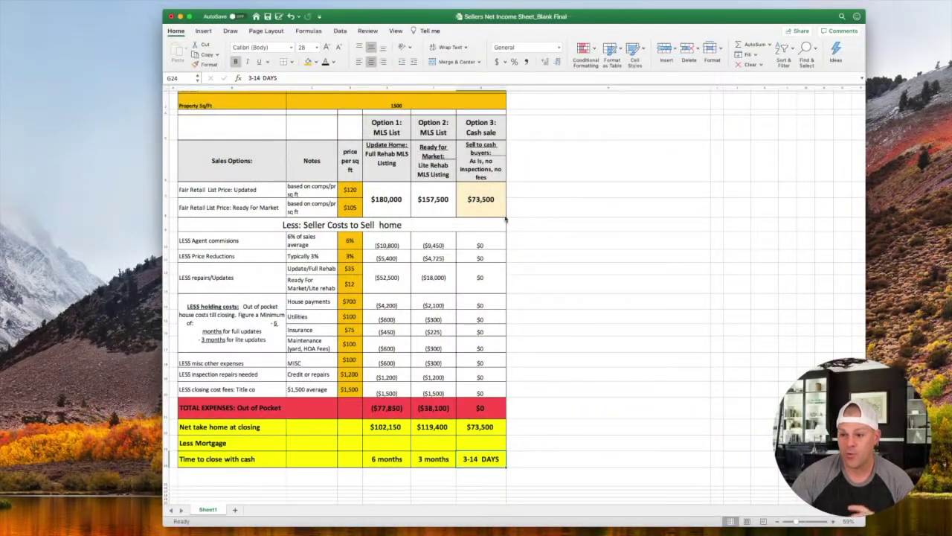
Review the orange input cells: both list prices per square foot, the property address and square footage, and the seller cost rates.
click(358, 191)
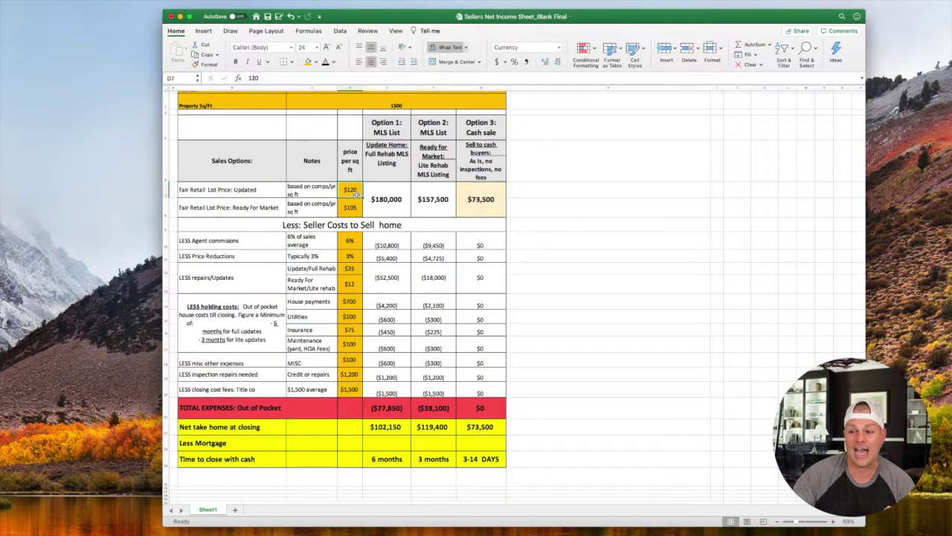
click(355, 210)
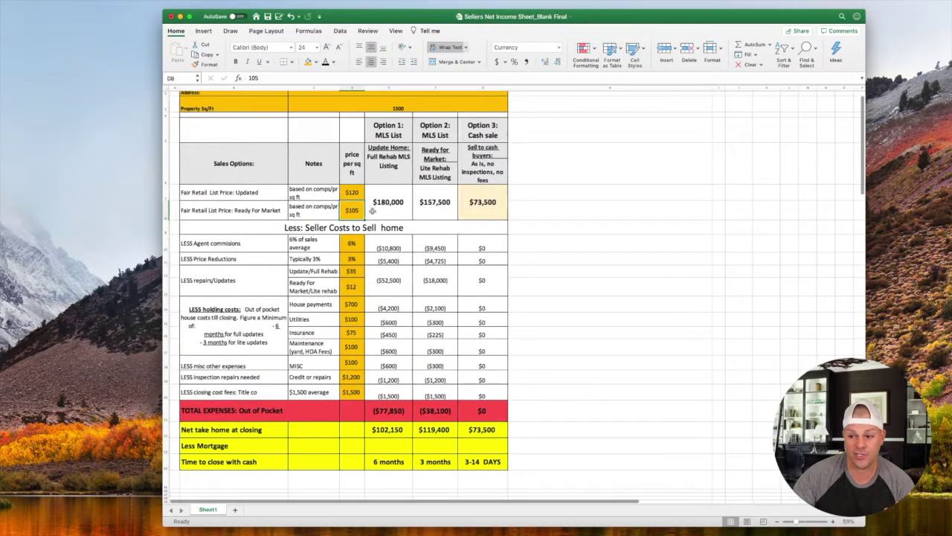
scroll(364, 211, up, 3)
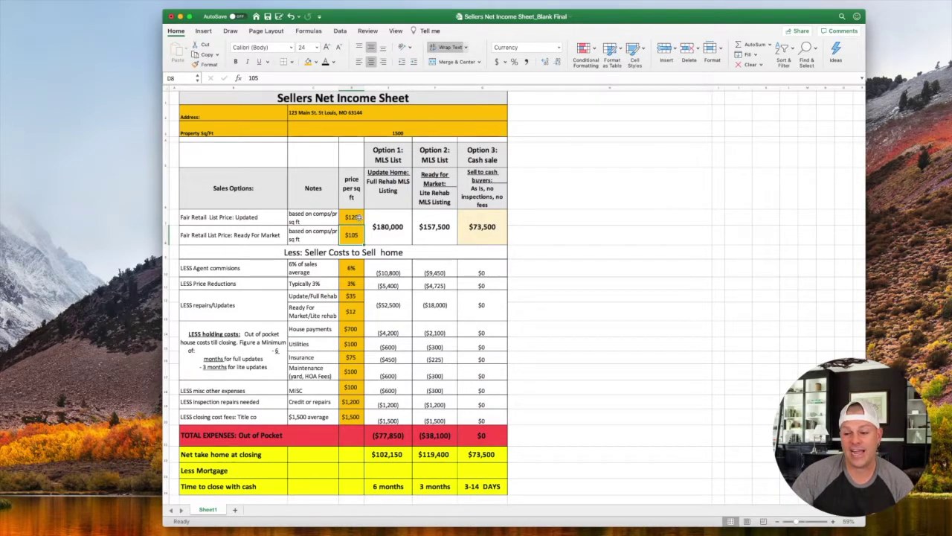
drag(351, 114, 350, 130)
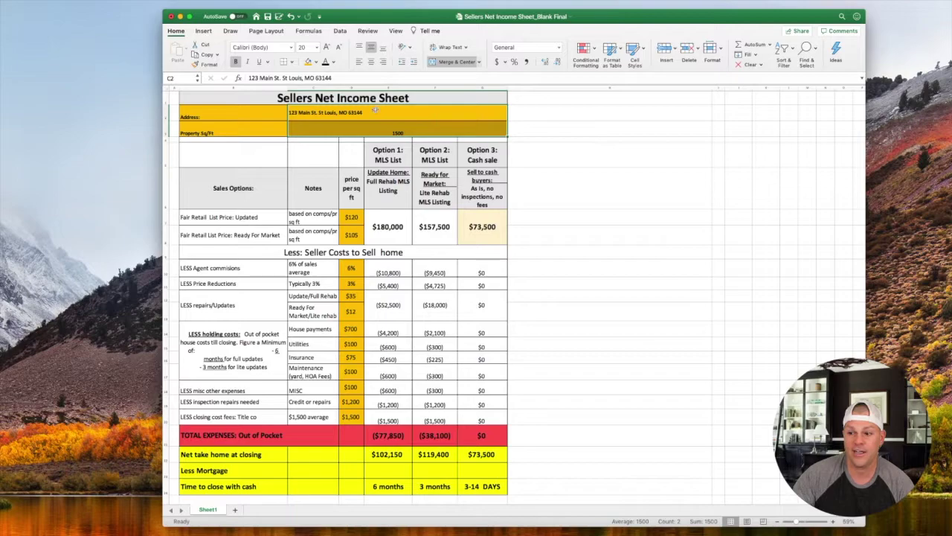
drag(352, 269, 355, 418)
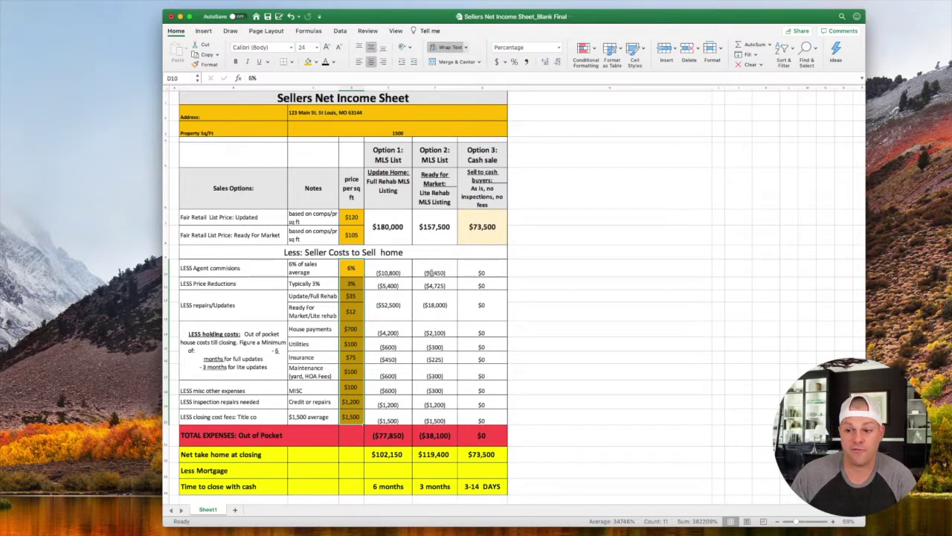
Review the calculated seller costs and the total out-of-pocket expenses across all three options.
drag(372, 264, 482, 421)
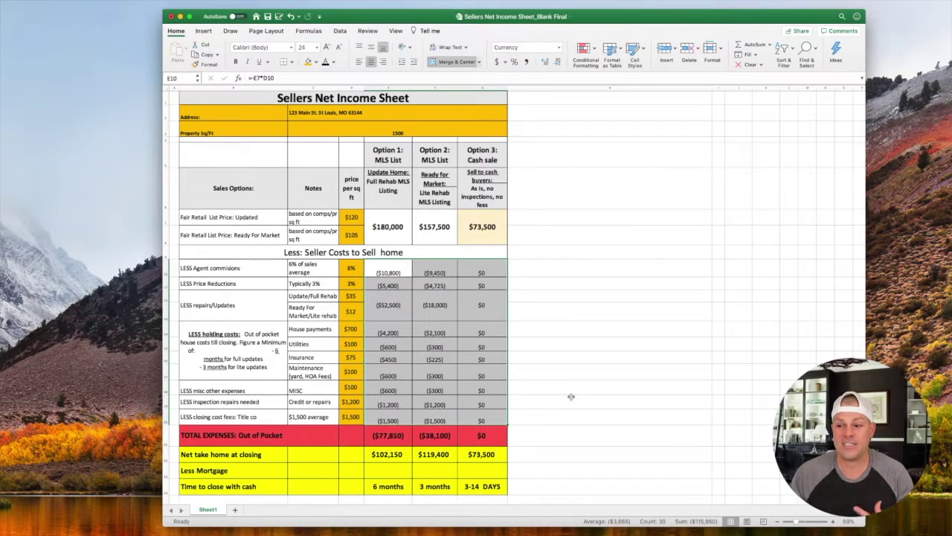
drag(385, 436, 482, 437)
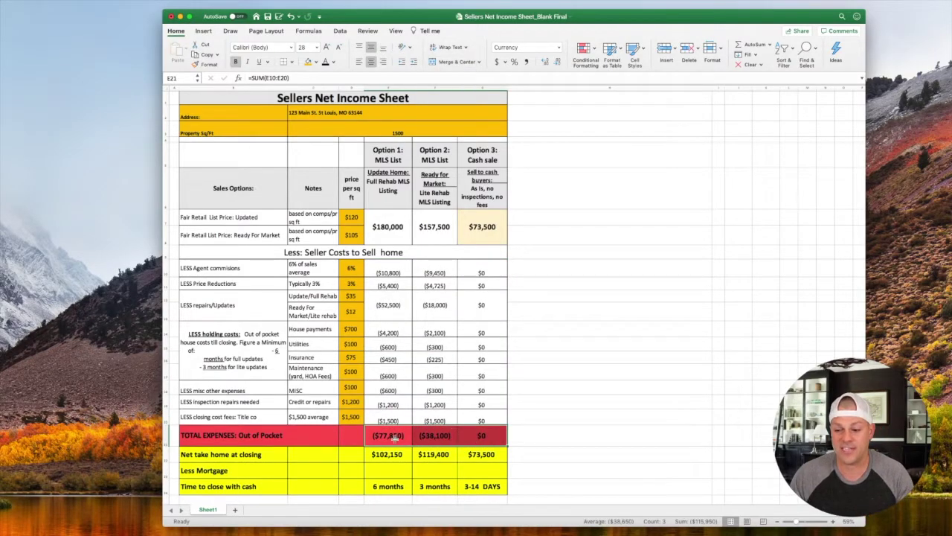
click(354, 437)
drag(354, 437, 479, 439)
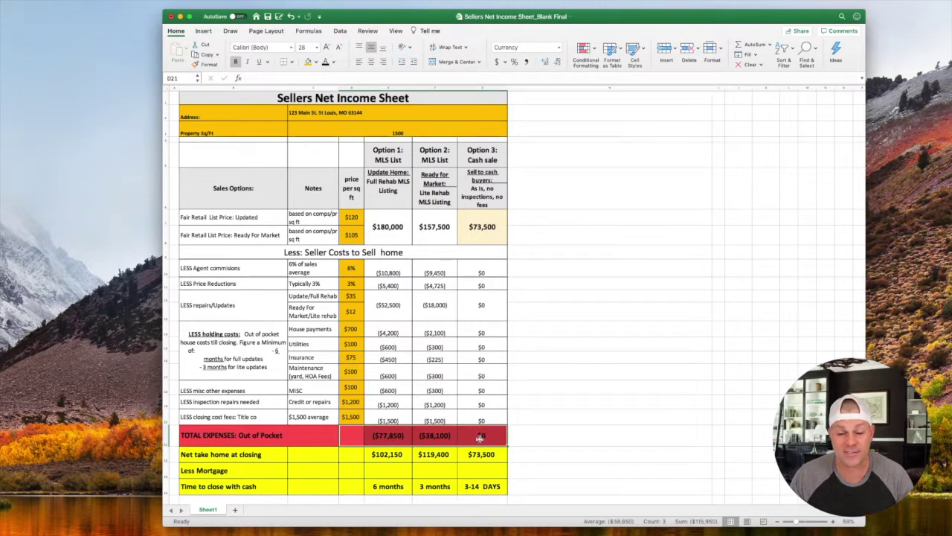
Review Option 1's list price, total out-of-pocket expenses and net take home at closing.
scroll(574, 352, down, 1)
click(575, 355)
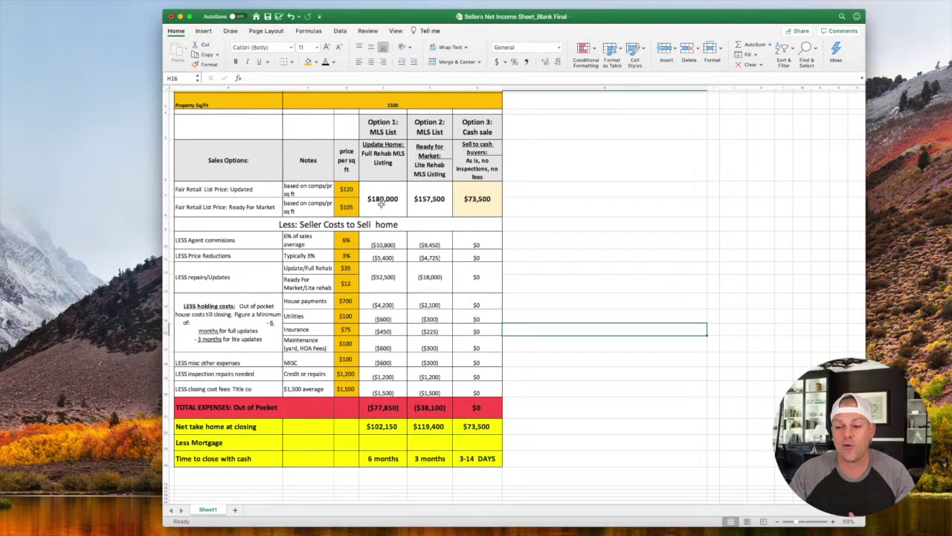
click(380, 202)
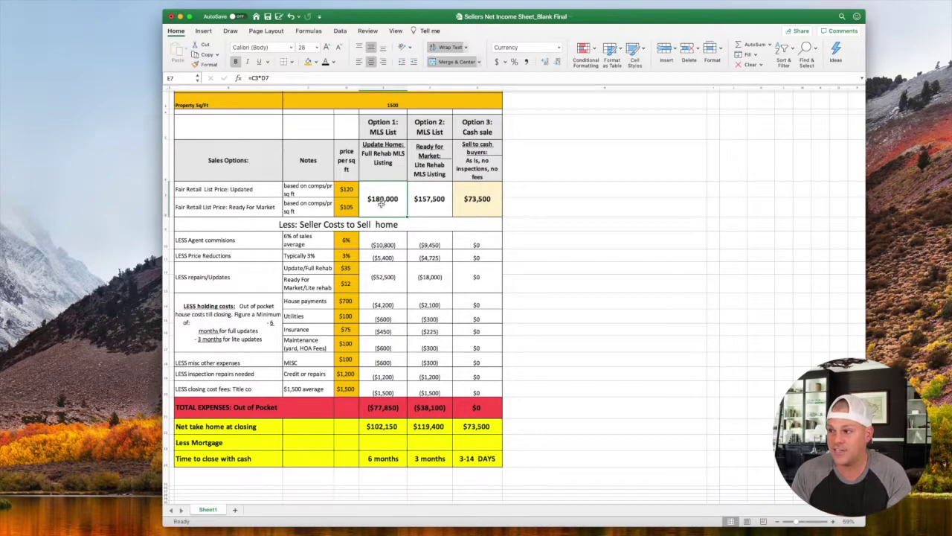
click(387, 411)
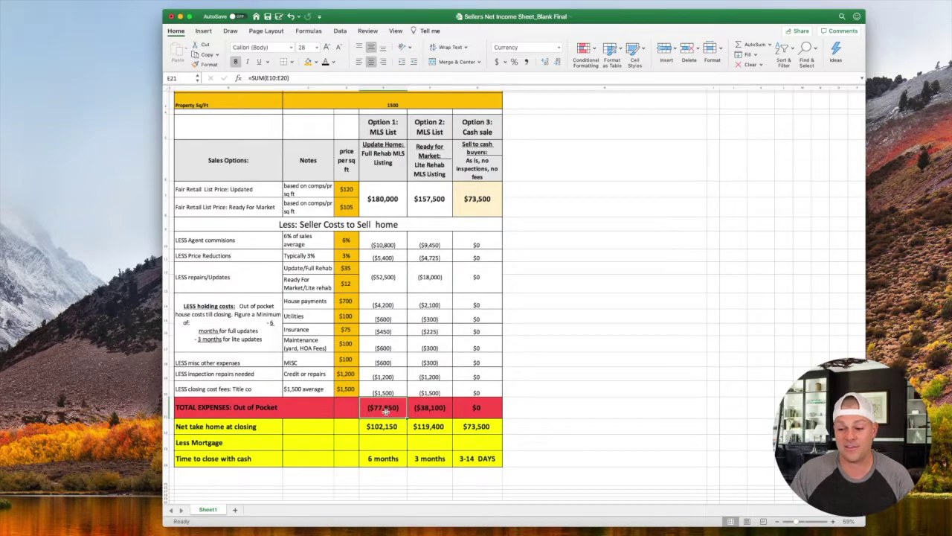
click(384, 429)
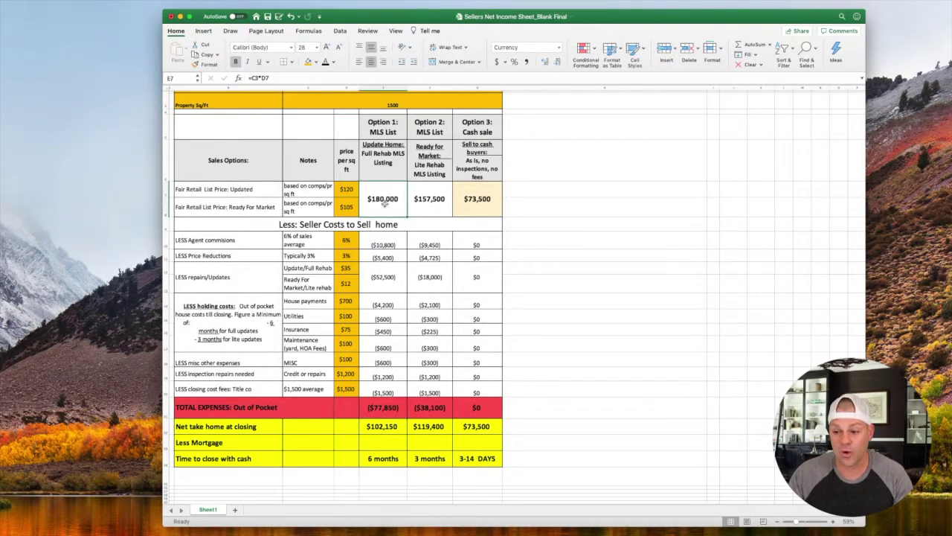
scroll(554, 421, left, 2)
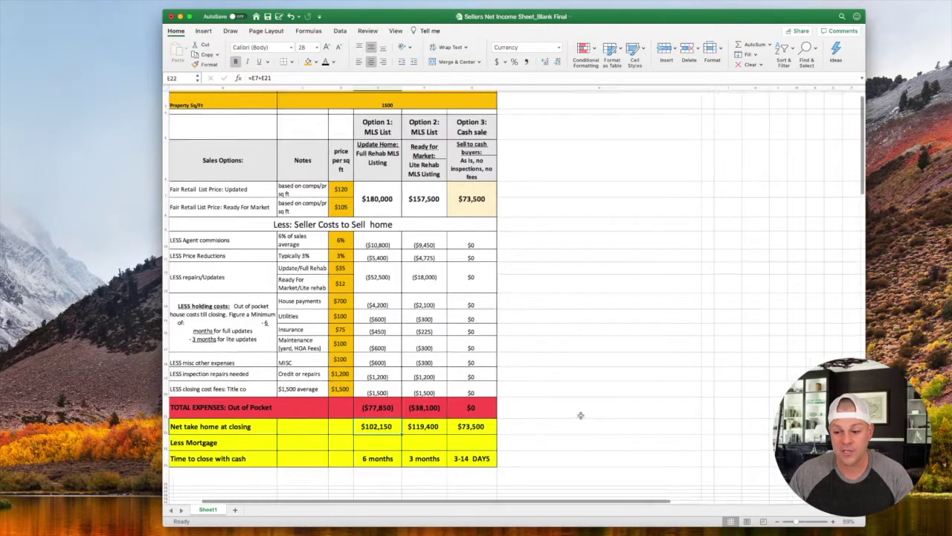
scroll(406, 223, up, 3)
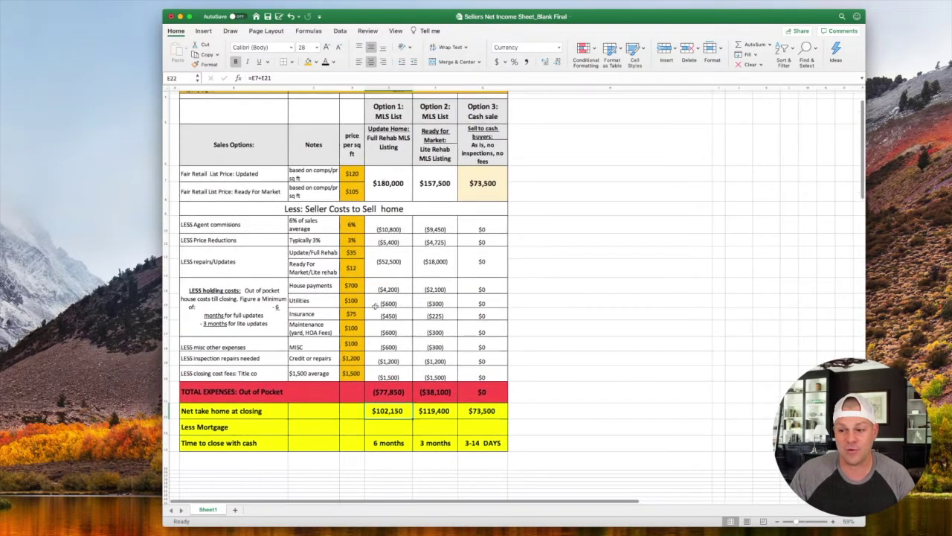
scroll(407, 222, down, 1)
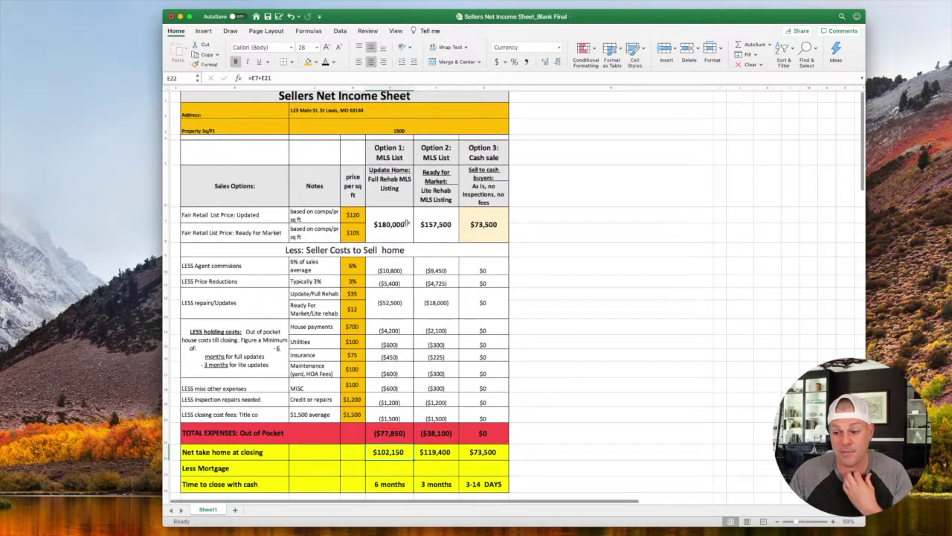
click(395, 433)
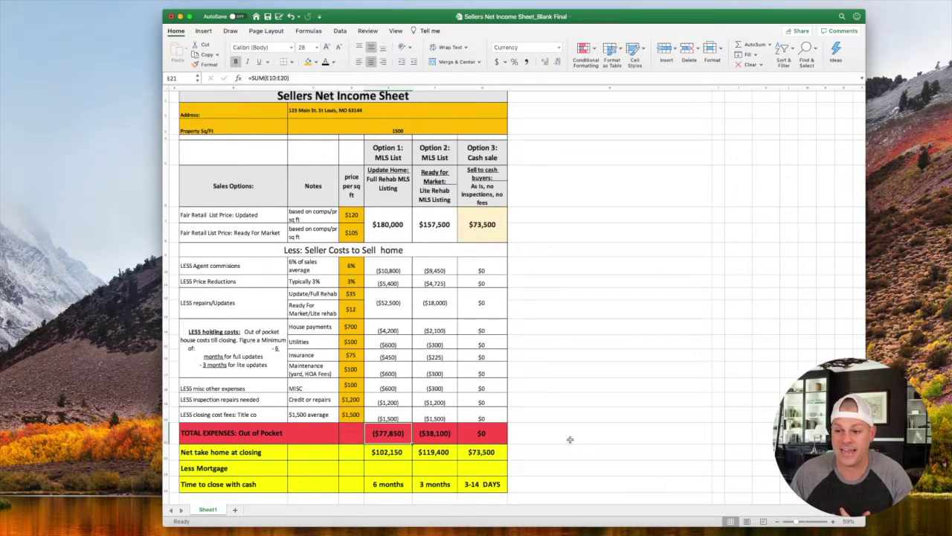
Review Option 2's list price, both repair rates per square foot, its repair cost, total expenses and net take home.
click(427, 216)
scroll(534, 238, down, 1)
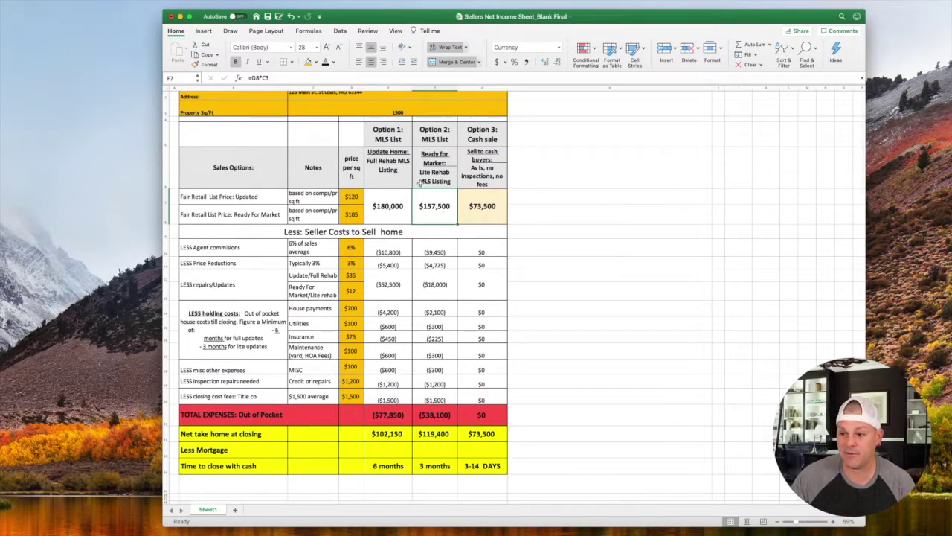
click(354, 291)
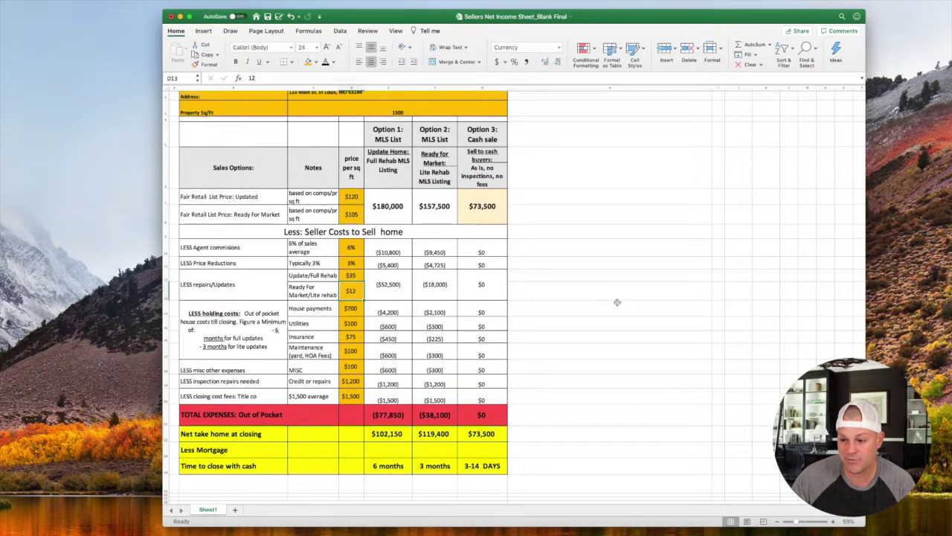
click(352, 275)
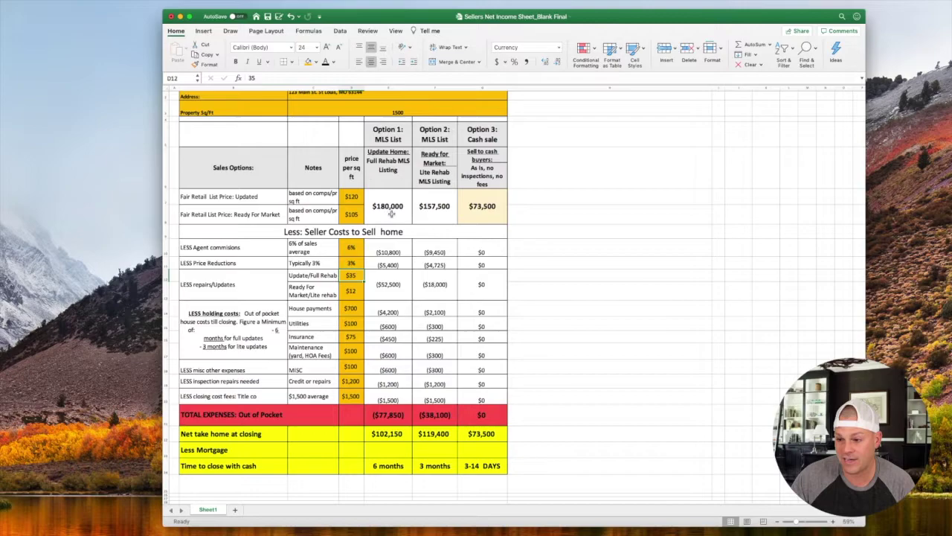
click(442, 212)
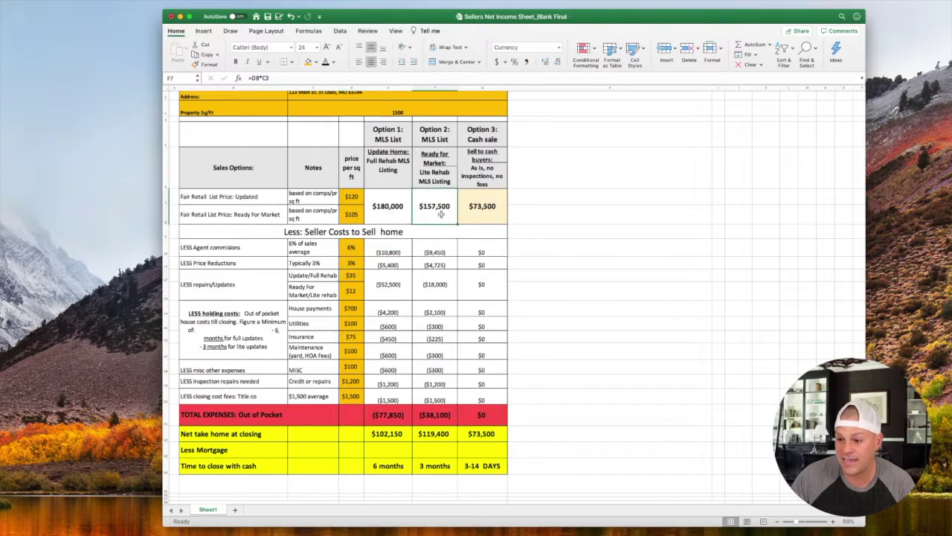
click(441, 293)
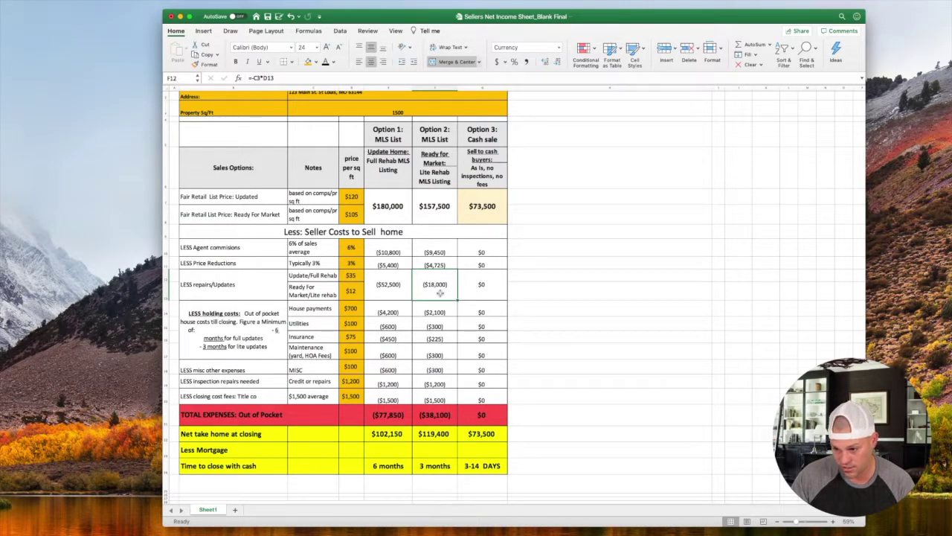
click(436, 417)
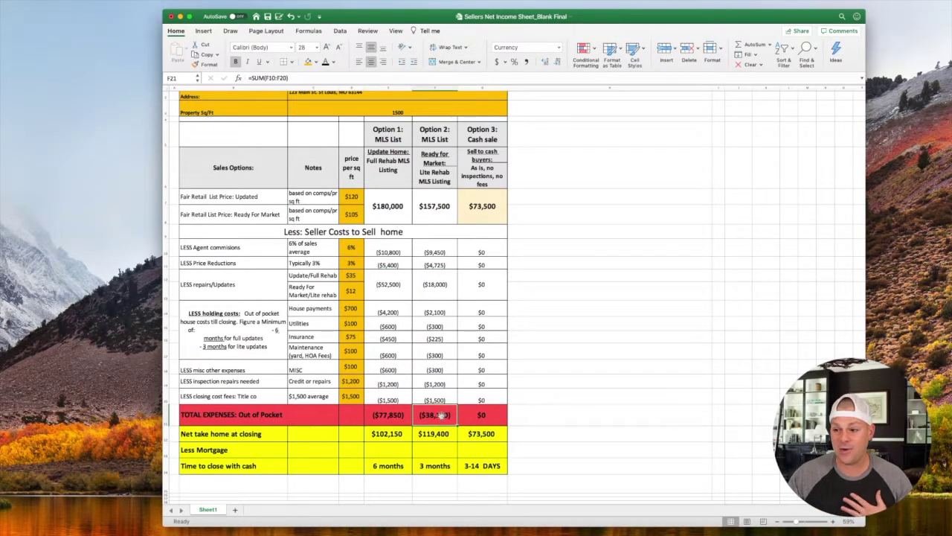
click(429, 212)
click(434, 433)
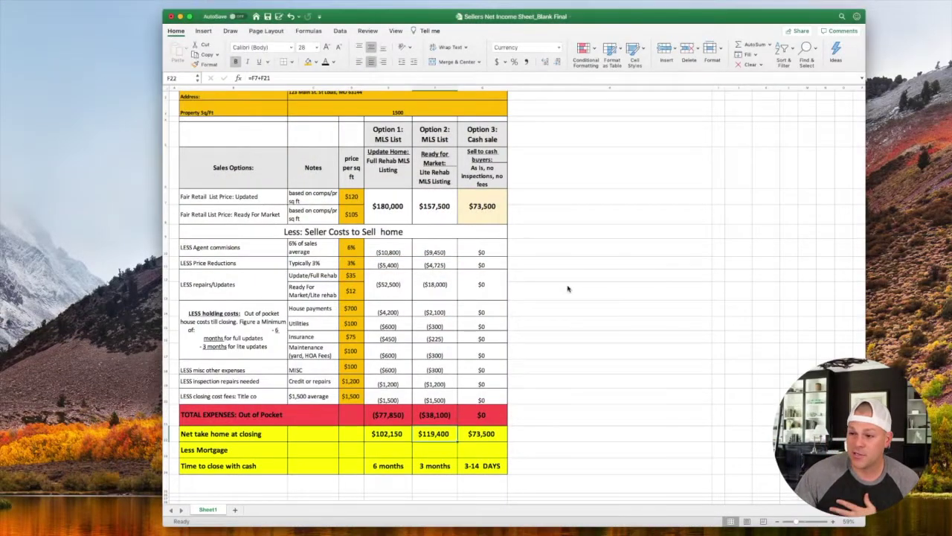
Change the multiplier in Option 3's cash sale price formula to 0.80, keeping the E7 and E12 references.
click(491, 207)
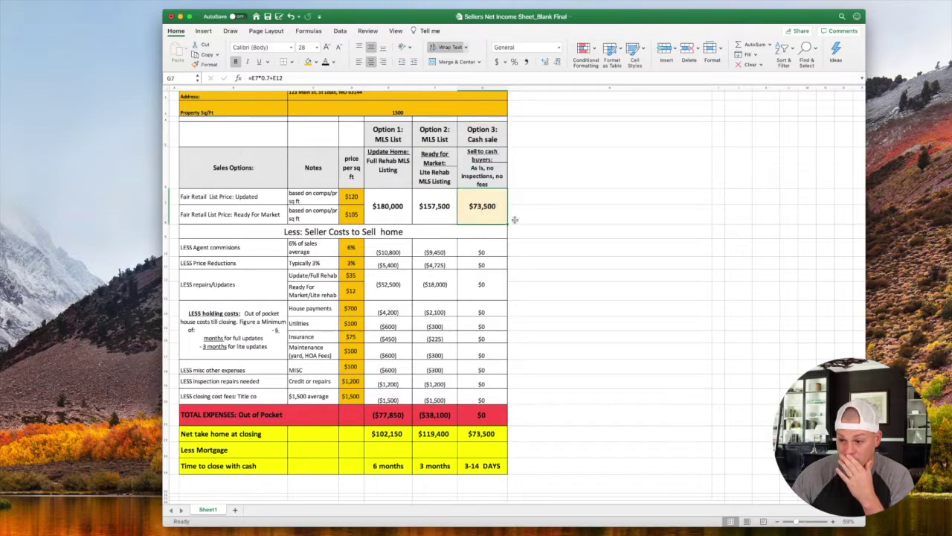
click(270, 77)
text(5)
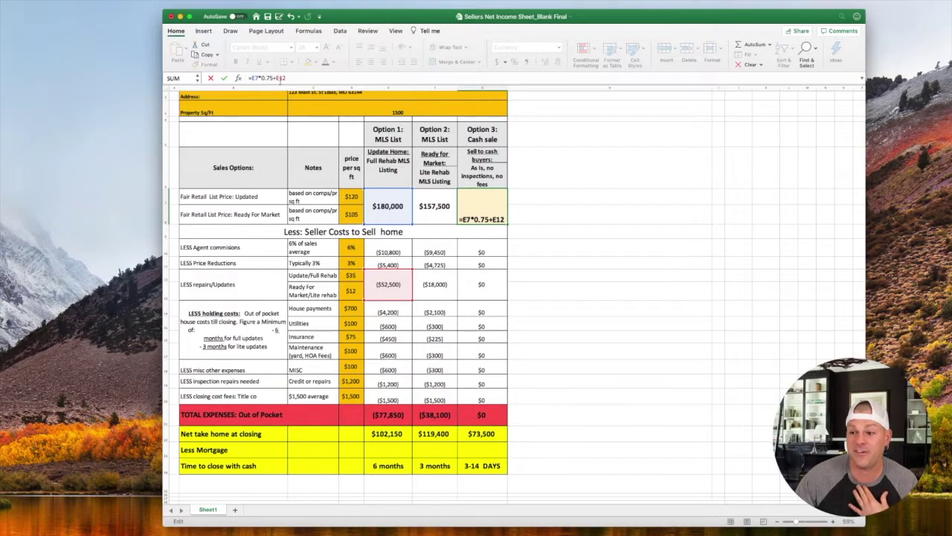
key(BackSpace)
key(BackSpace)
text(980)
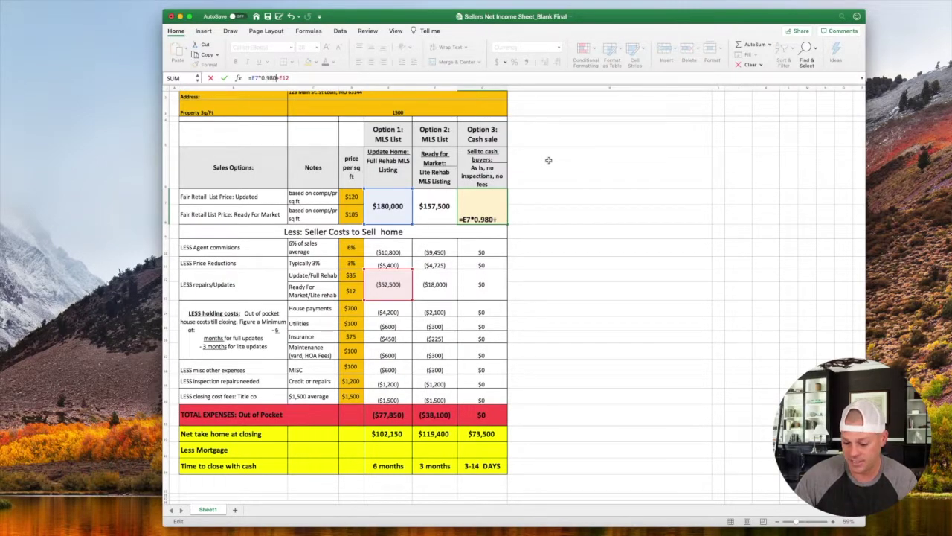
key(BackSpace)
key(BackSpace)
text(8)
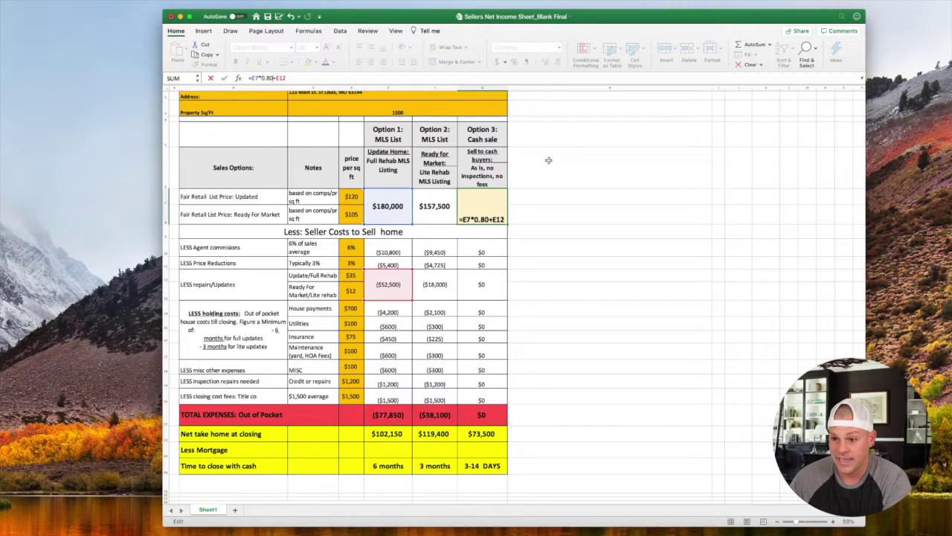
key(Return)
click(580, 215)
scroll(521, 225, down, 1)
click(484, 216)
drag(265, 77, 283, 77)
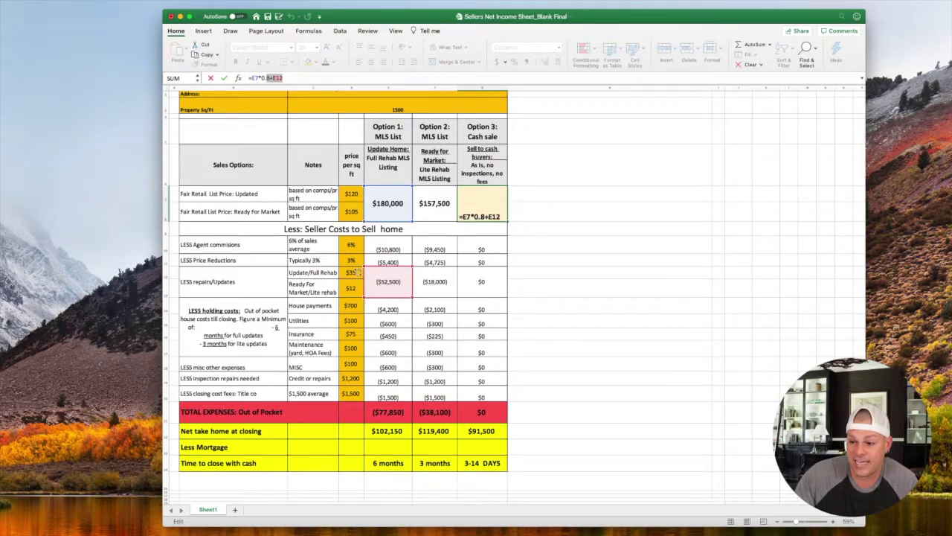
click(541, 234)
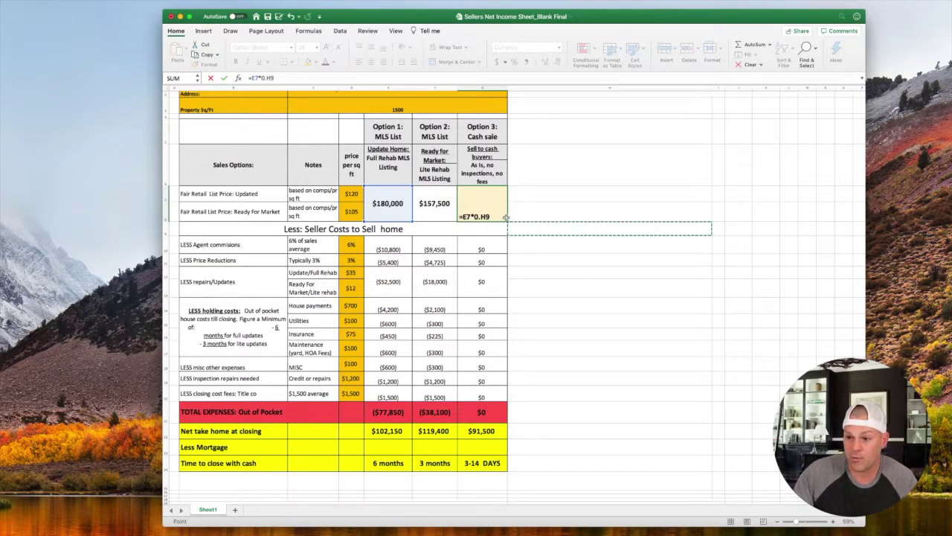
click(554, 210)
click(553, 210)
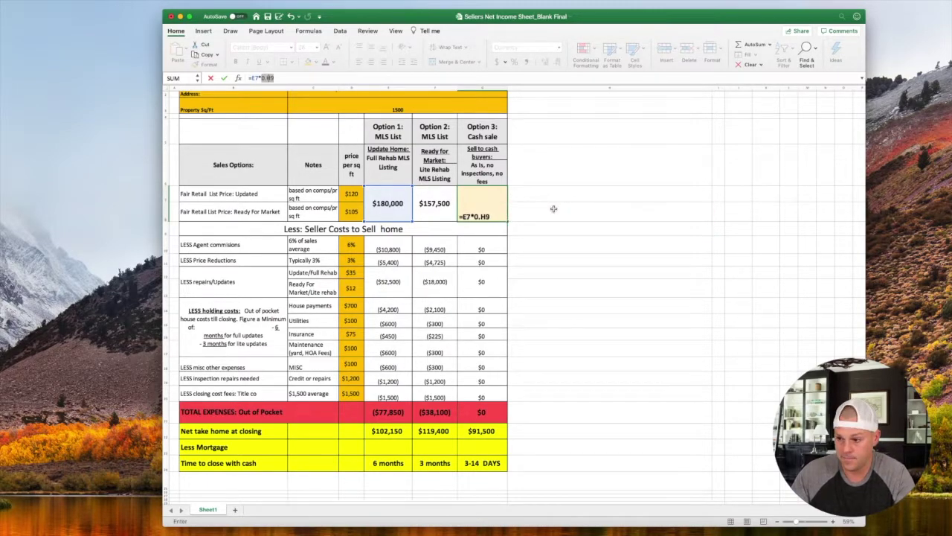
click(557, 229)
click(488, 206)
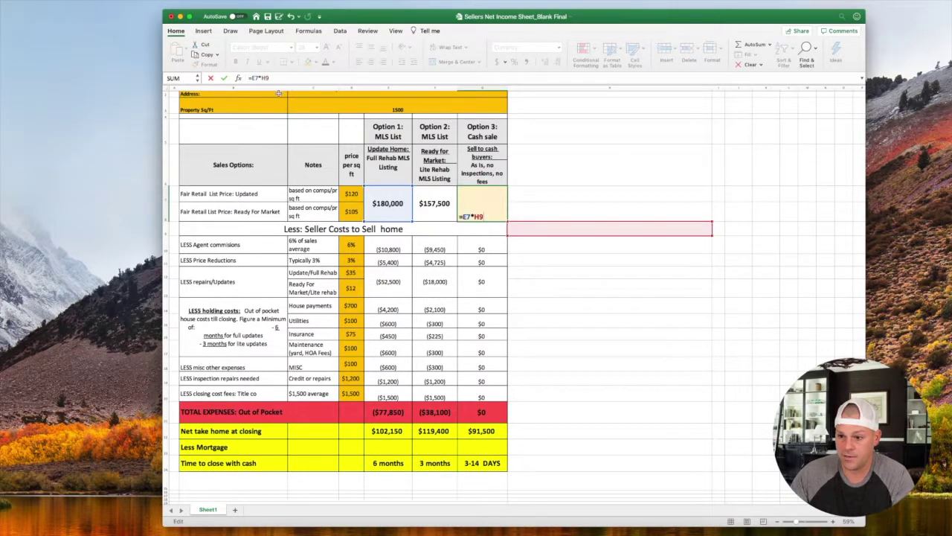
drag(262, 78, 288, 77)
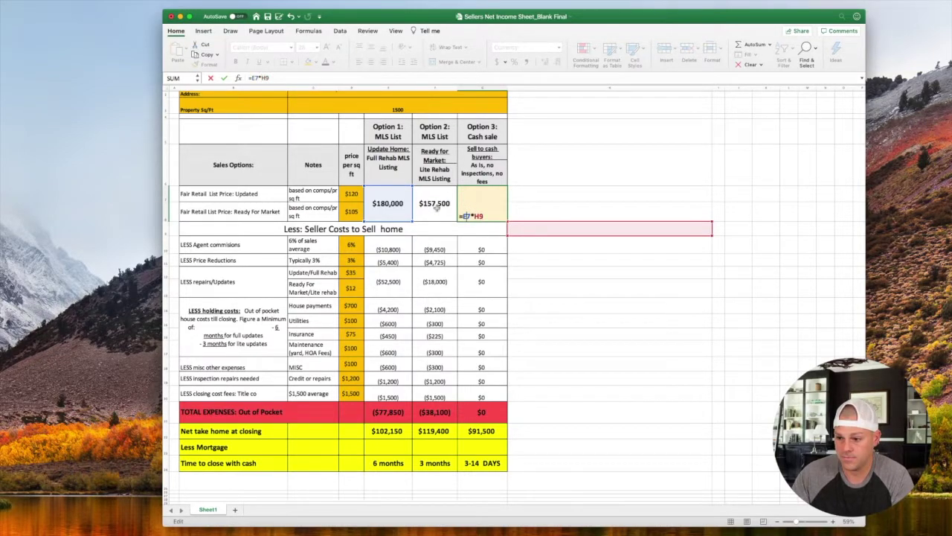
click(607, 204)
key(super+z)
key(super+z)
key(super+z)
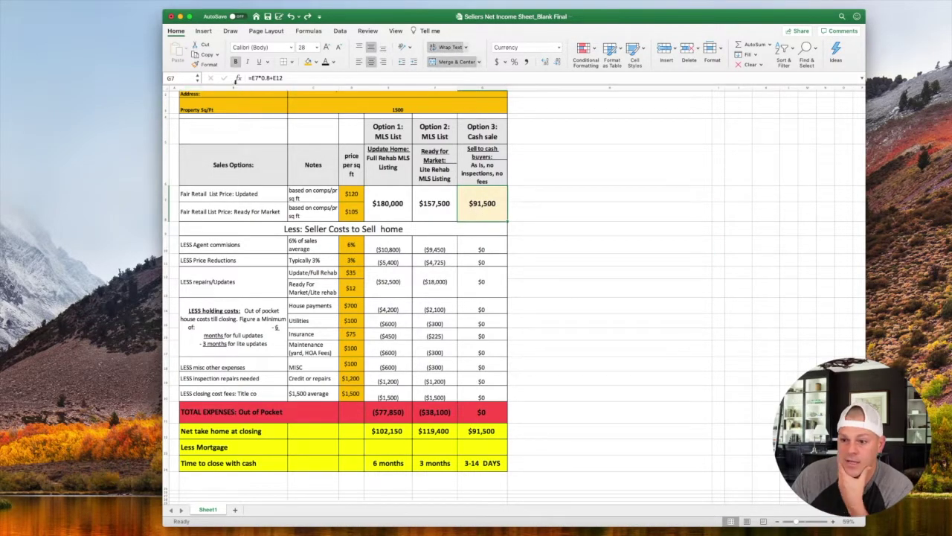
Set the multiplier in Option 3's cash sale price formula to .75, giving =E7*.75+E12.
drag(261, 77, 270, 77)
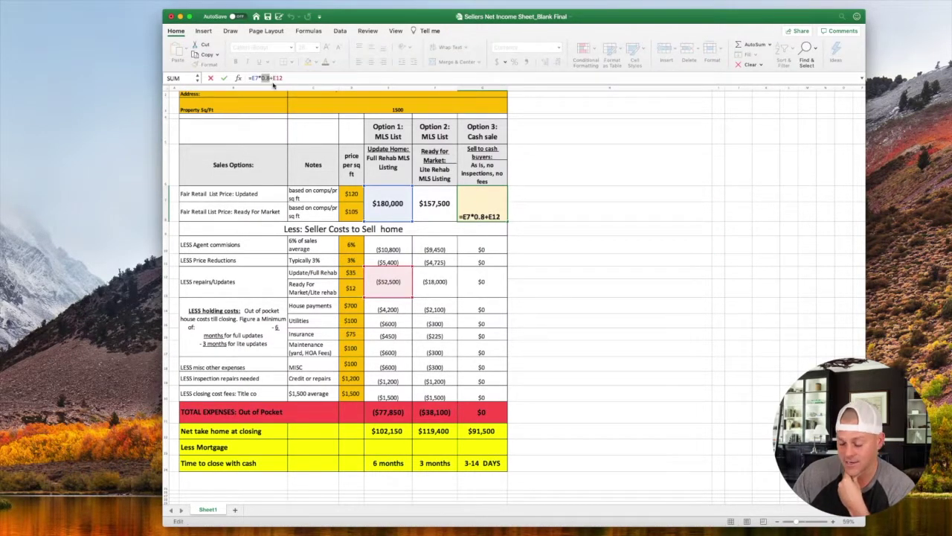
text(0.75)
click(560, 215)
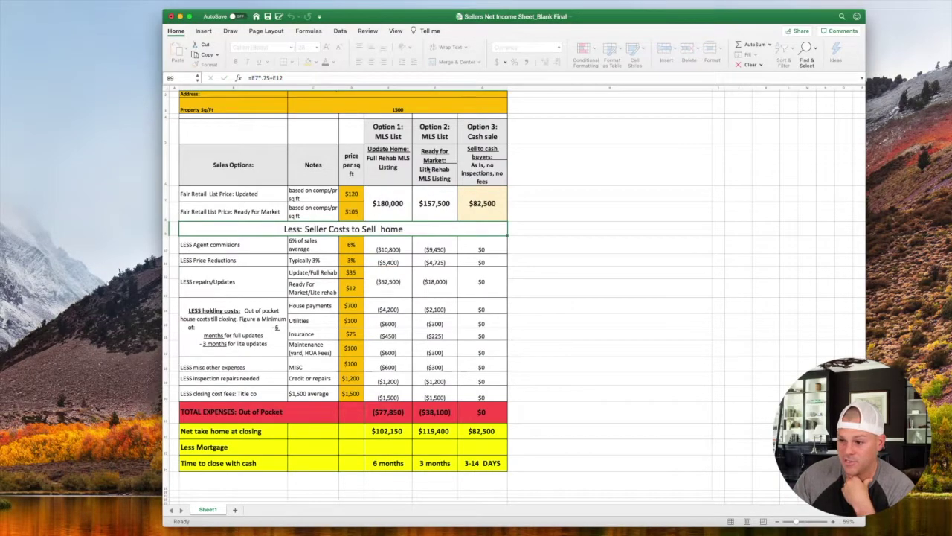
Compare the net take home of Options 3 and 1, and check Option 1's total expenses and time to close.
click(496, 435)
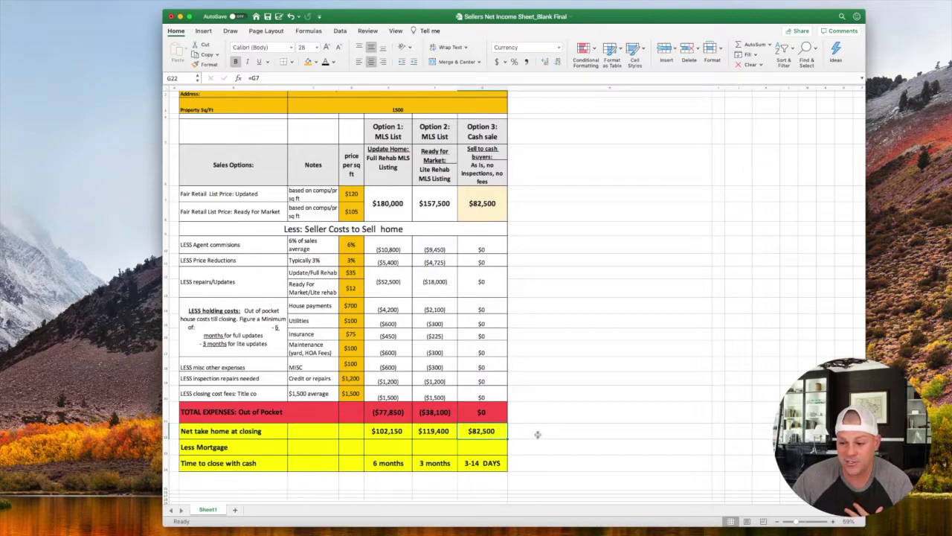
click(384, 436)
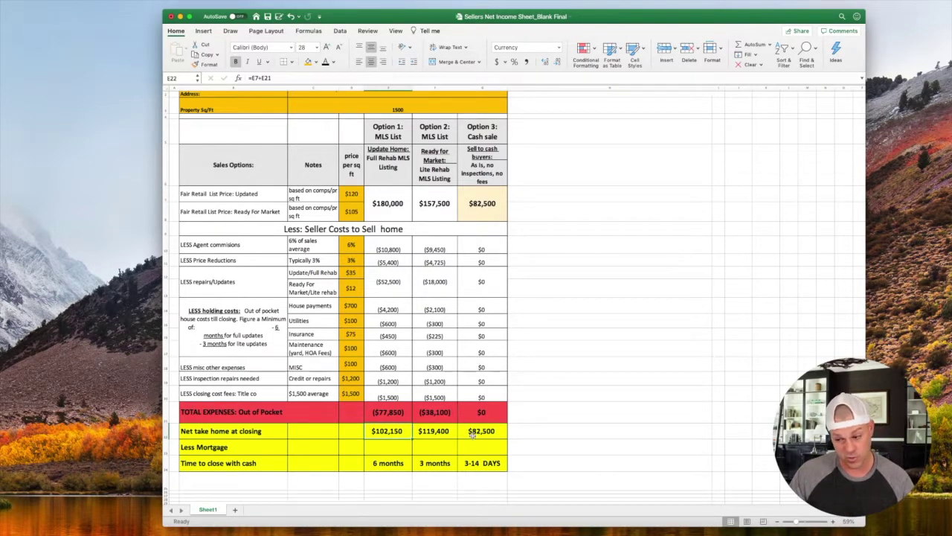
click(384, 412)
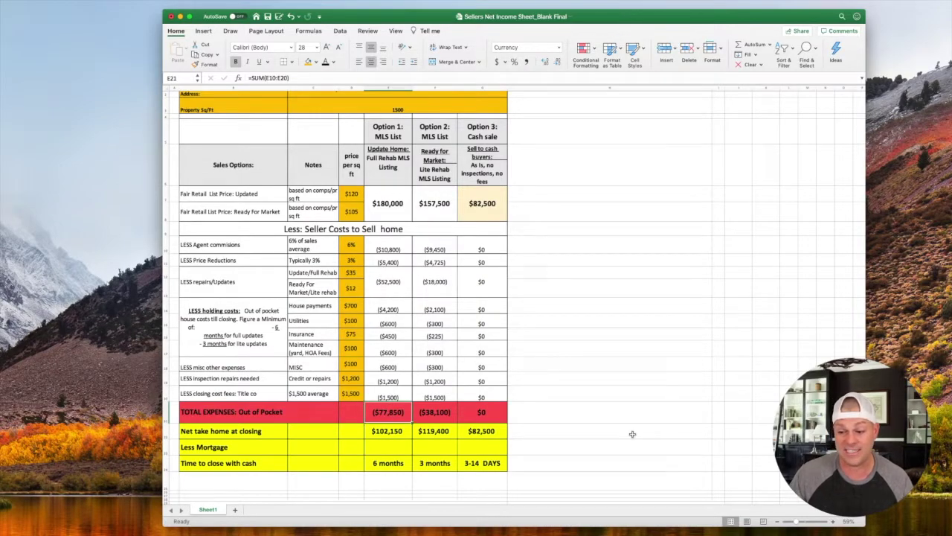
click(382, 462)
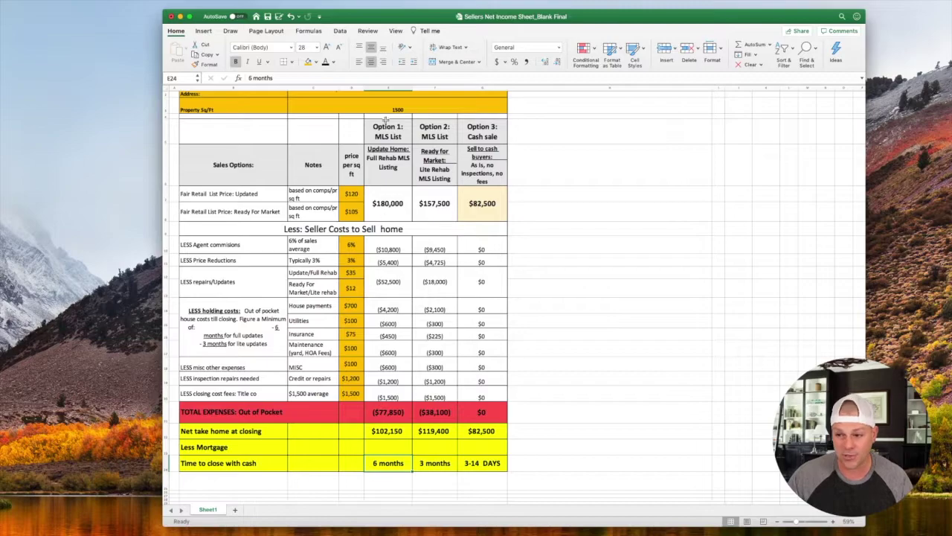
drag(386, 119, 669, 435)
click(609, 365)
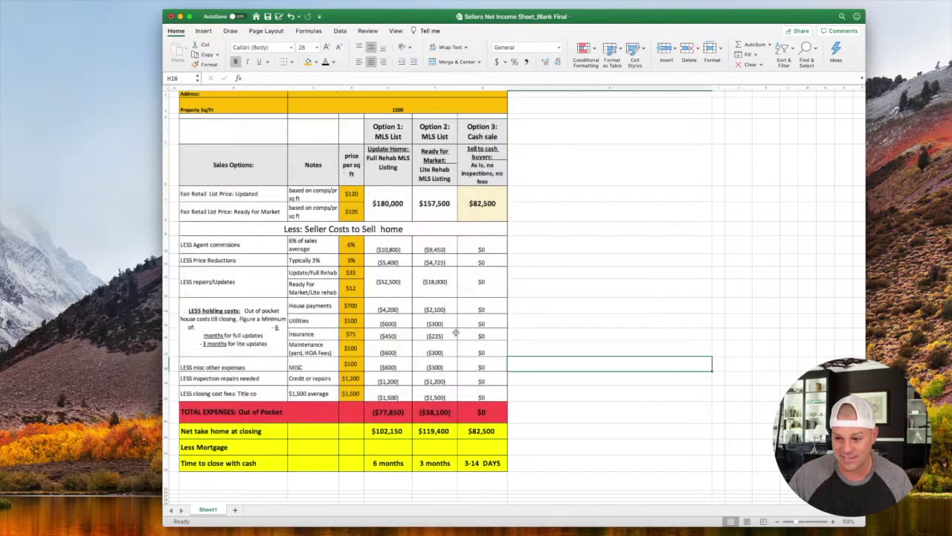
Review Option 2's total out-of-pocket expenses, net take home at closing and time to close with cash.
click(433, 413)
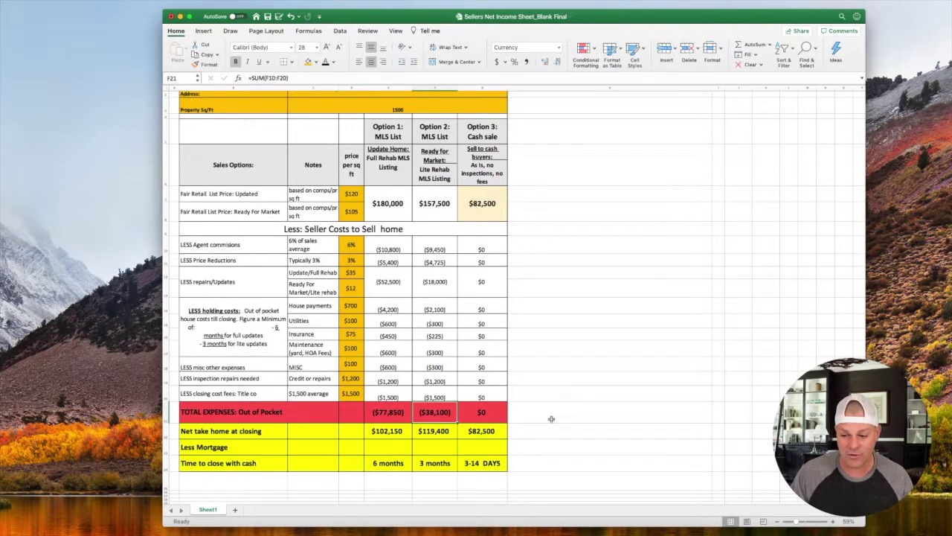
click(440, 432)
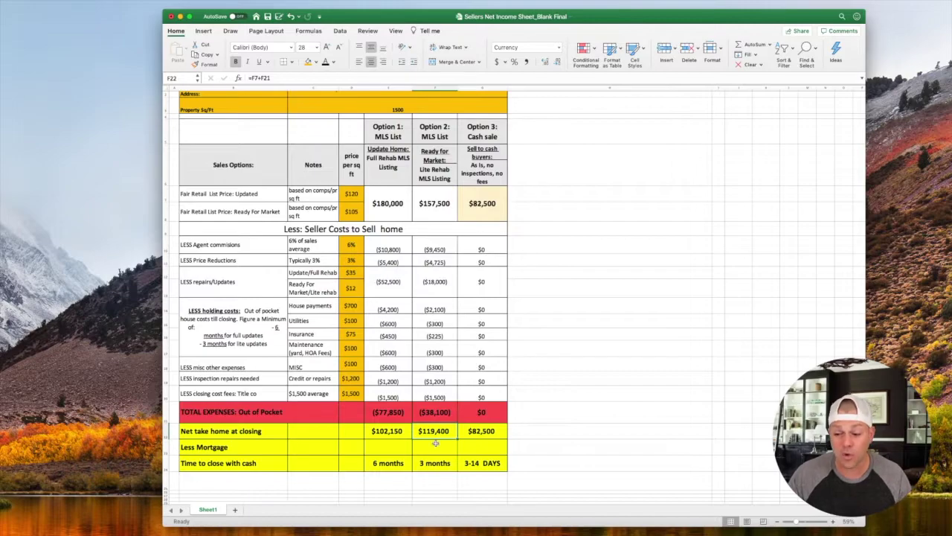
click(433, 464)
click(431, 432)
click(431, 462)
click(432, 430)
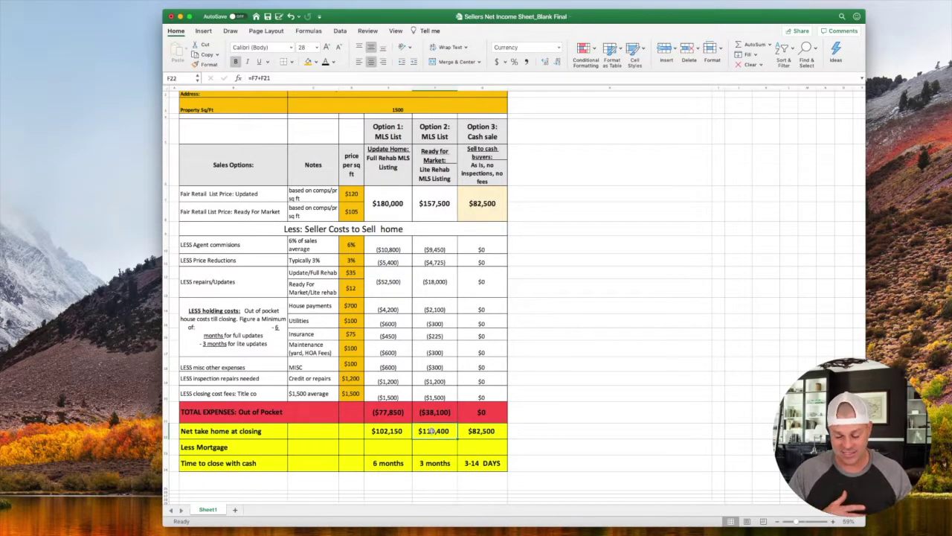
Compare Option 2's and Option 3's time to close with cash, and check Option 3's net take home and total expenses.
click(433, 464)
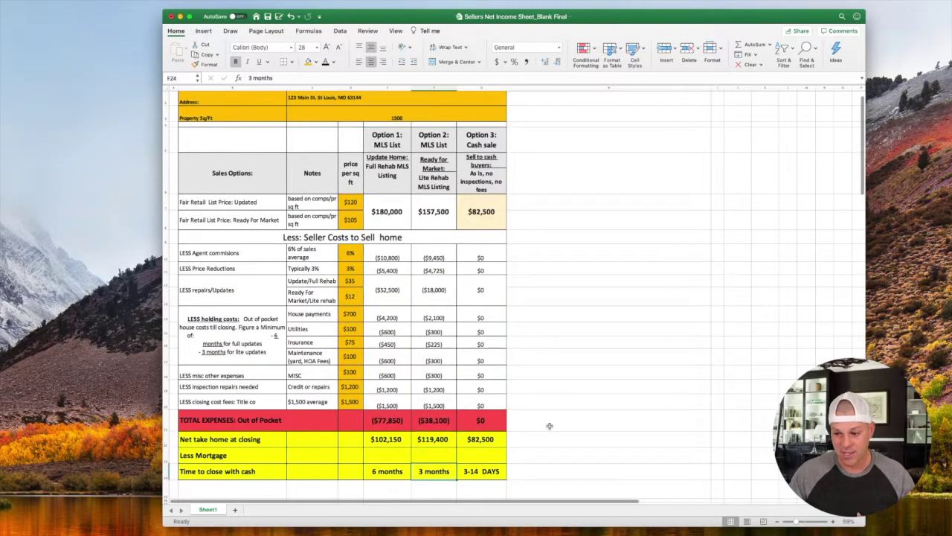
scroll(551, 426, down, 3)
scroll(550, 426, up, 1)
scroll(550, 426, up, 3)
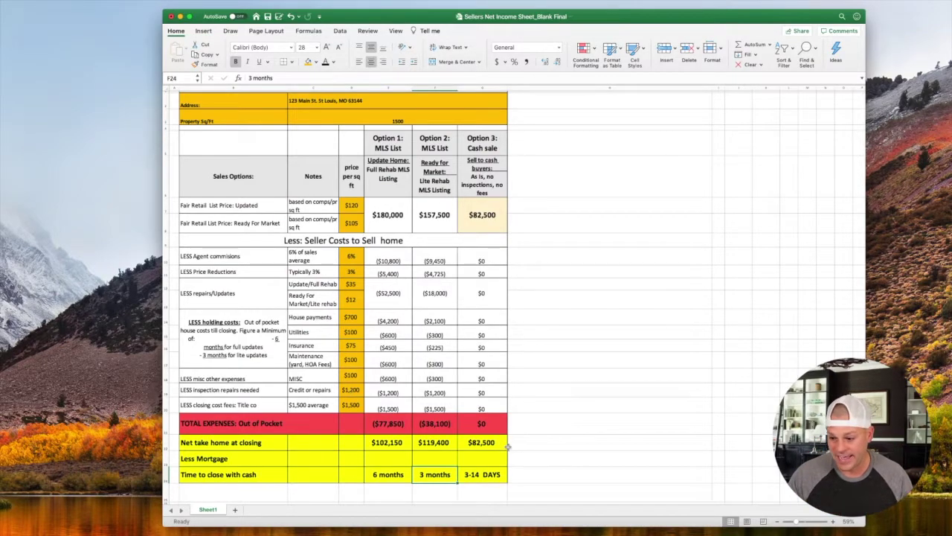
click(492, 478)
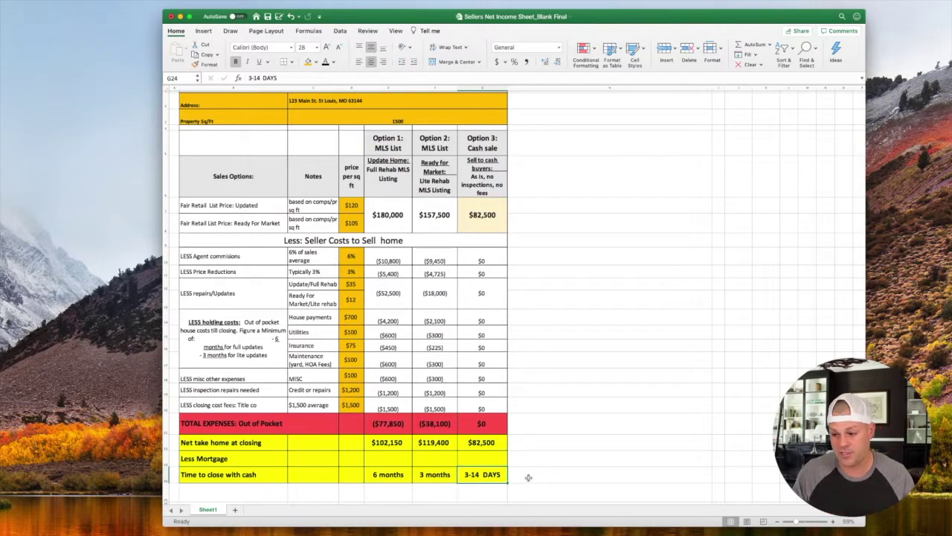
key(Up)
key(Up)
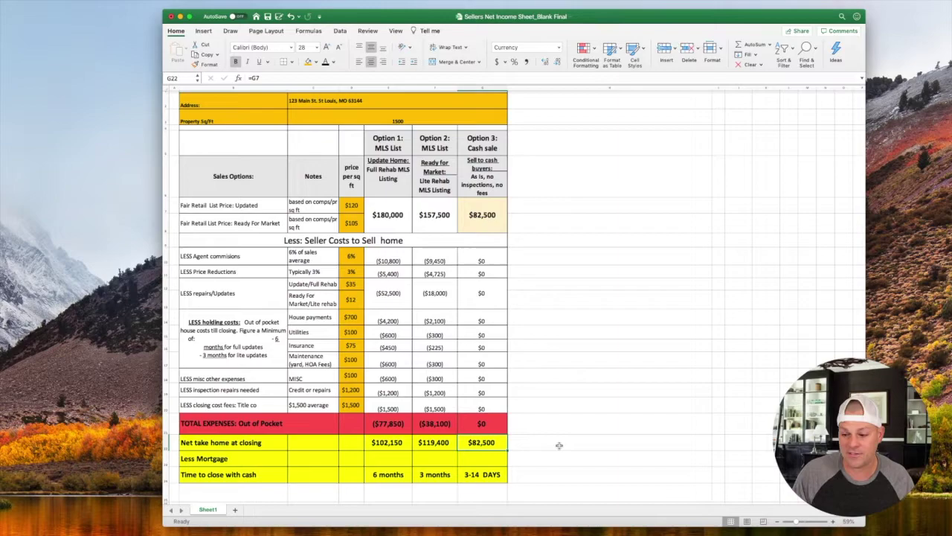
click(501, 425)
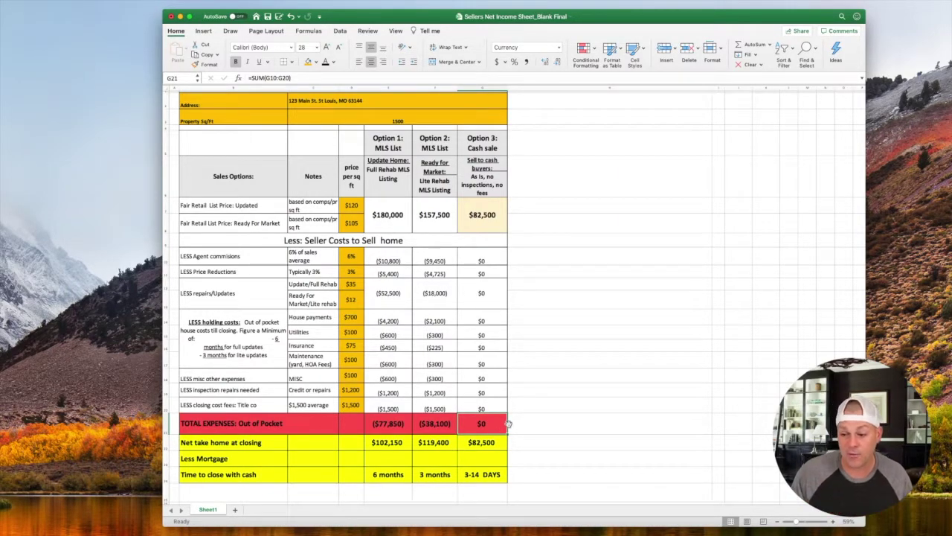
Review Option 1's seller costs from agent commissions through total expenses against Option 3's net take home at closing.
drag(385, 257, 389, 425)
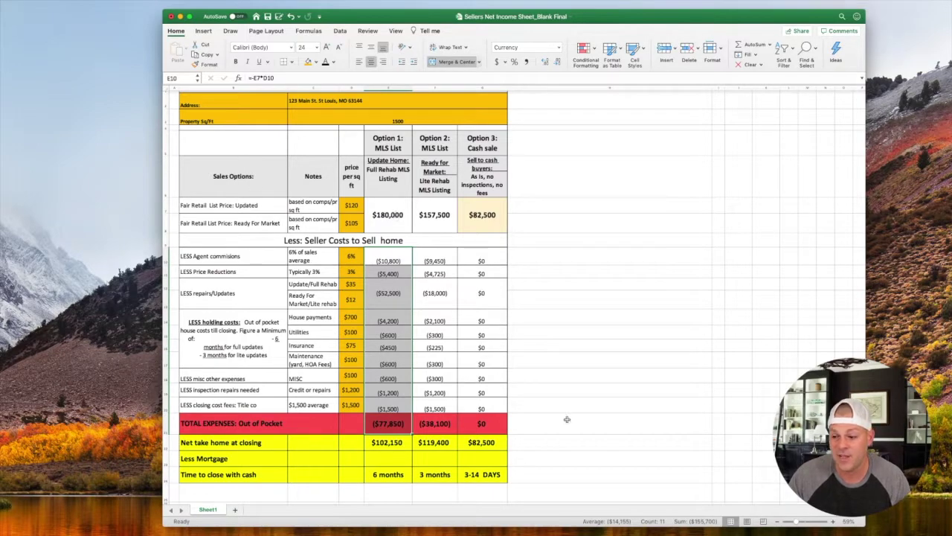
click(516, 440)
click(493, 444)
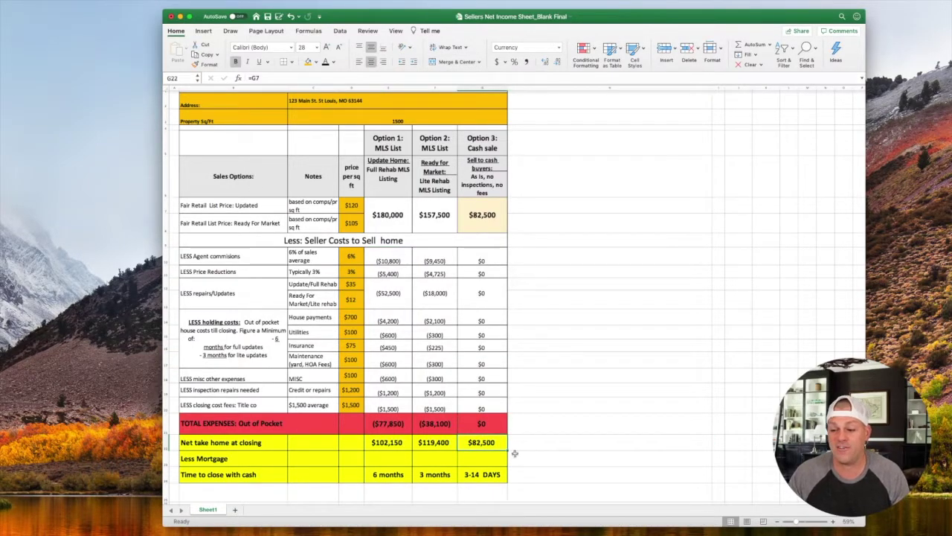
Compare the total out-of-pocket expenses of Option 3, Option 1 and Option 2.
click(488, 425)
click(400, 422)
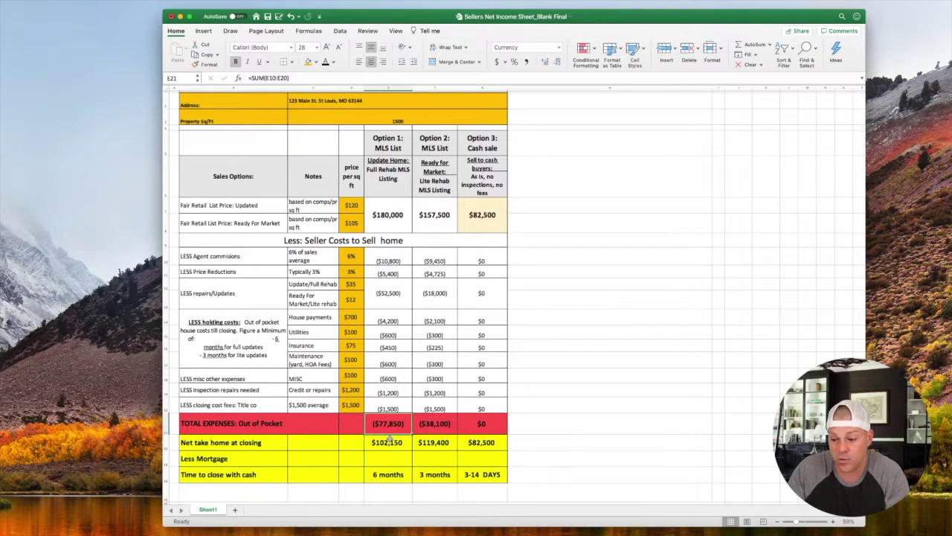
click(438, 424)
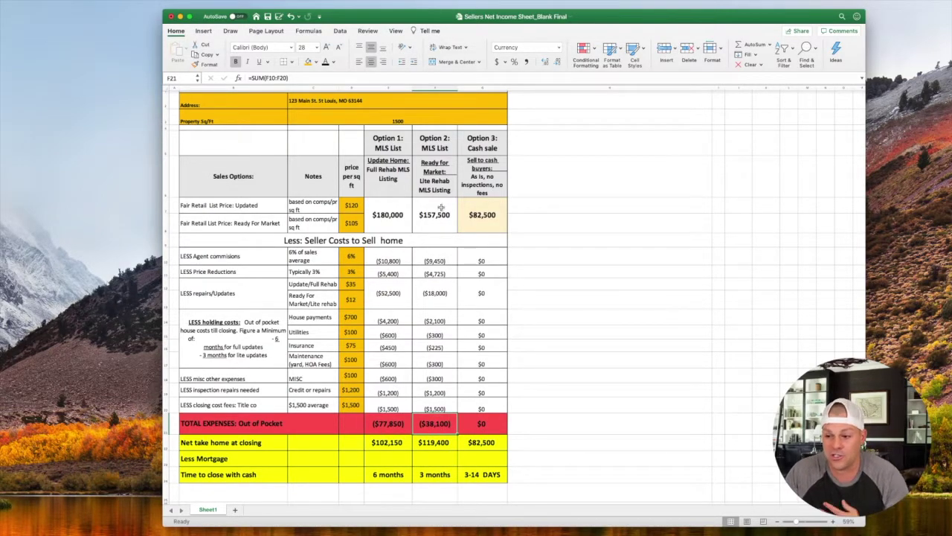
click(433, 128)
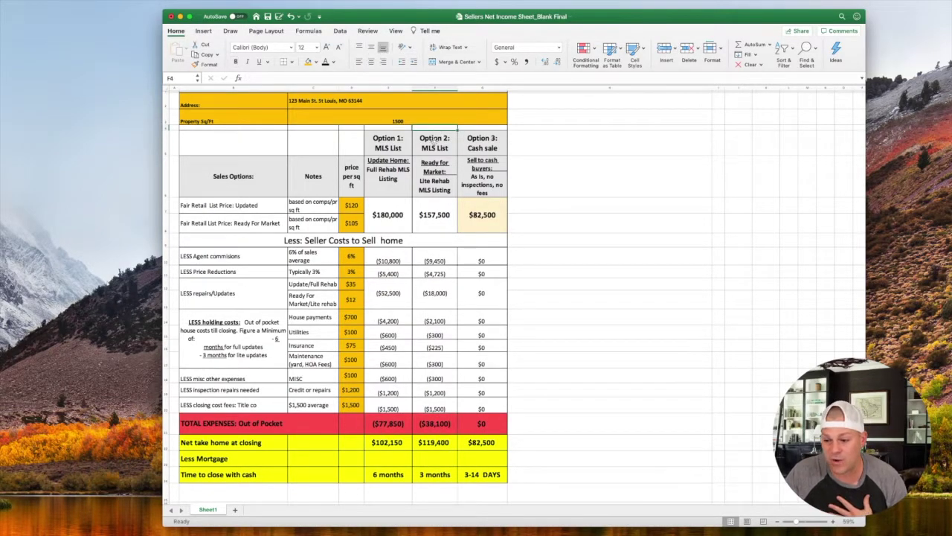
Select Option 3's cells from net take home at closing through time to close with cash for review.
click(482, 442)
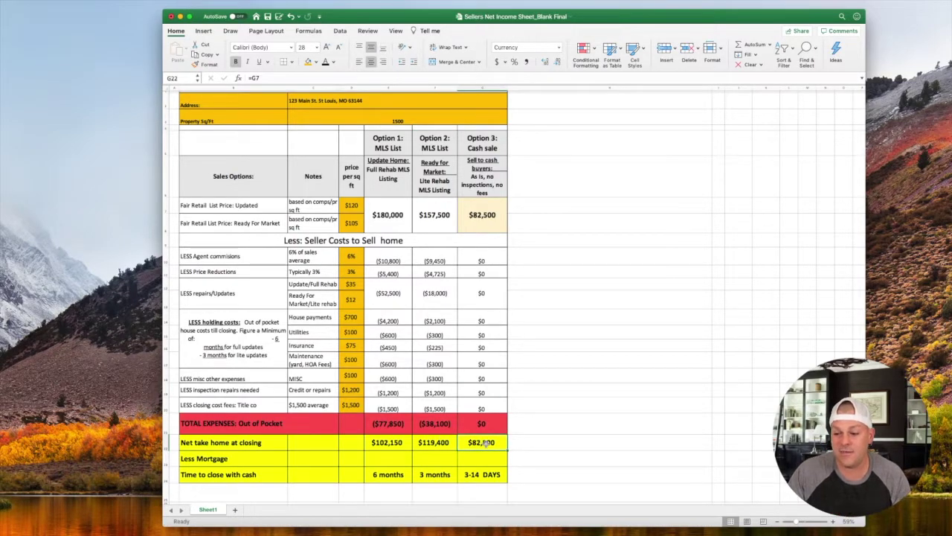
drag(487, 442, 488, 477)
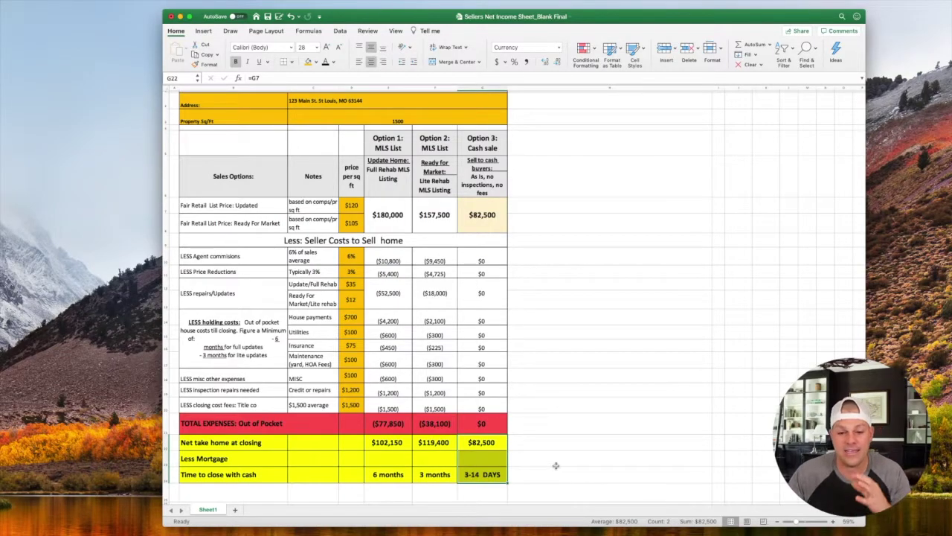
scroll(554, 464, down, 1)
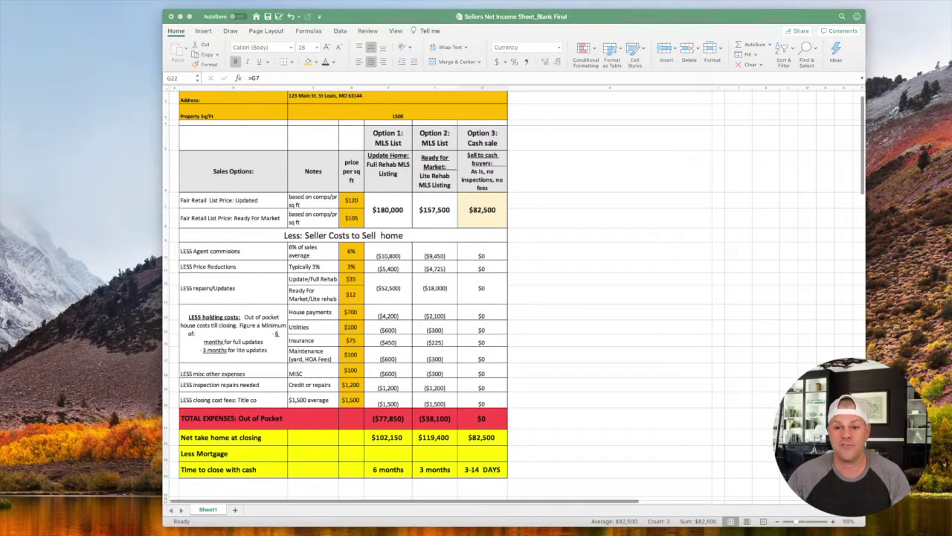